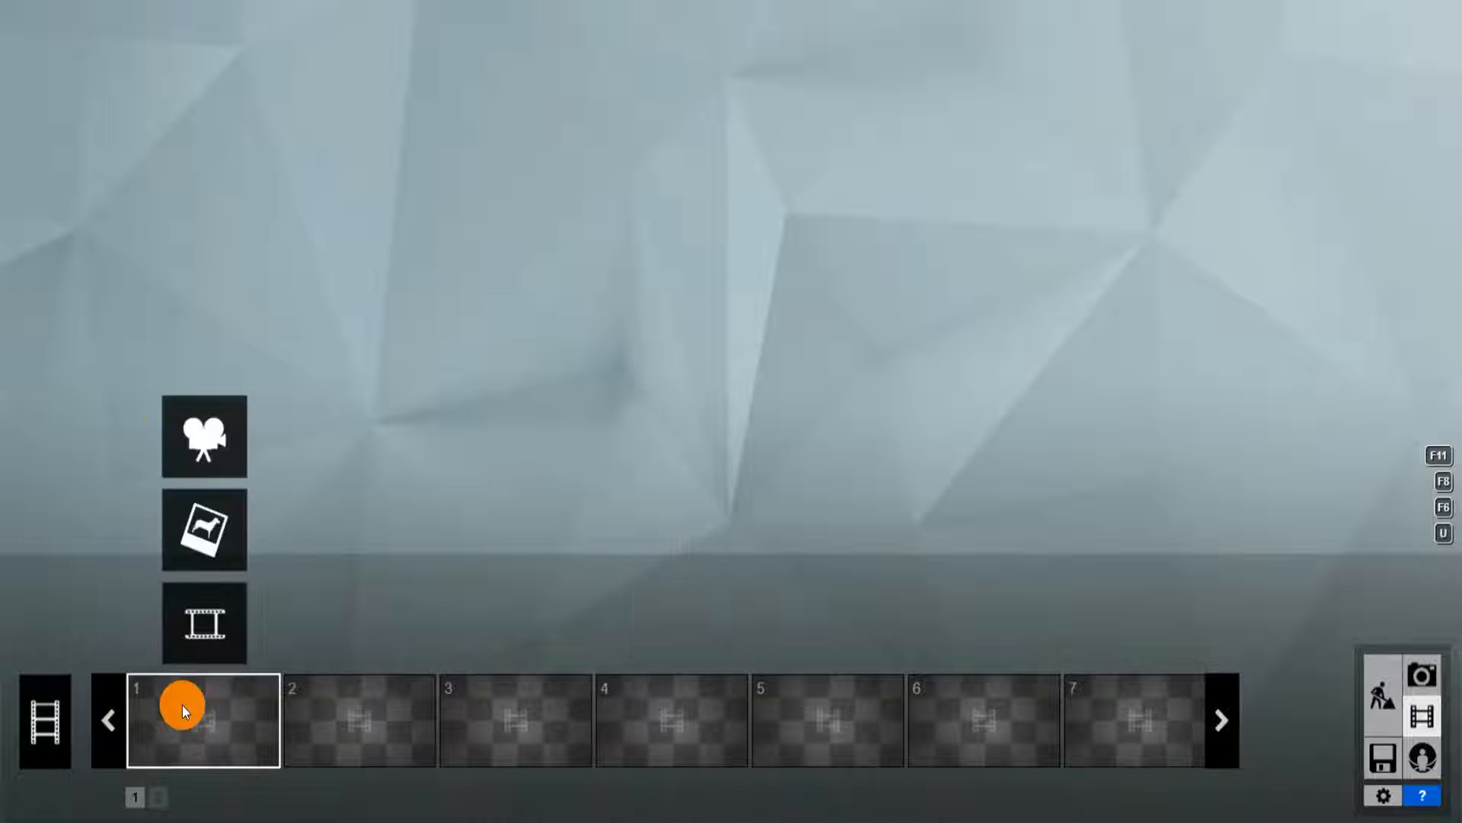
Start recording a clip in the first movie slot and capture an opening camera frame of the corner house from about 4.37 m high.
click(188, 430)
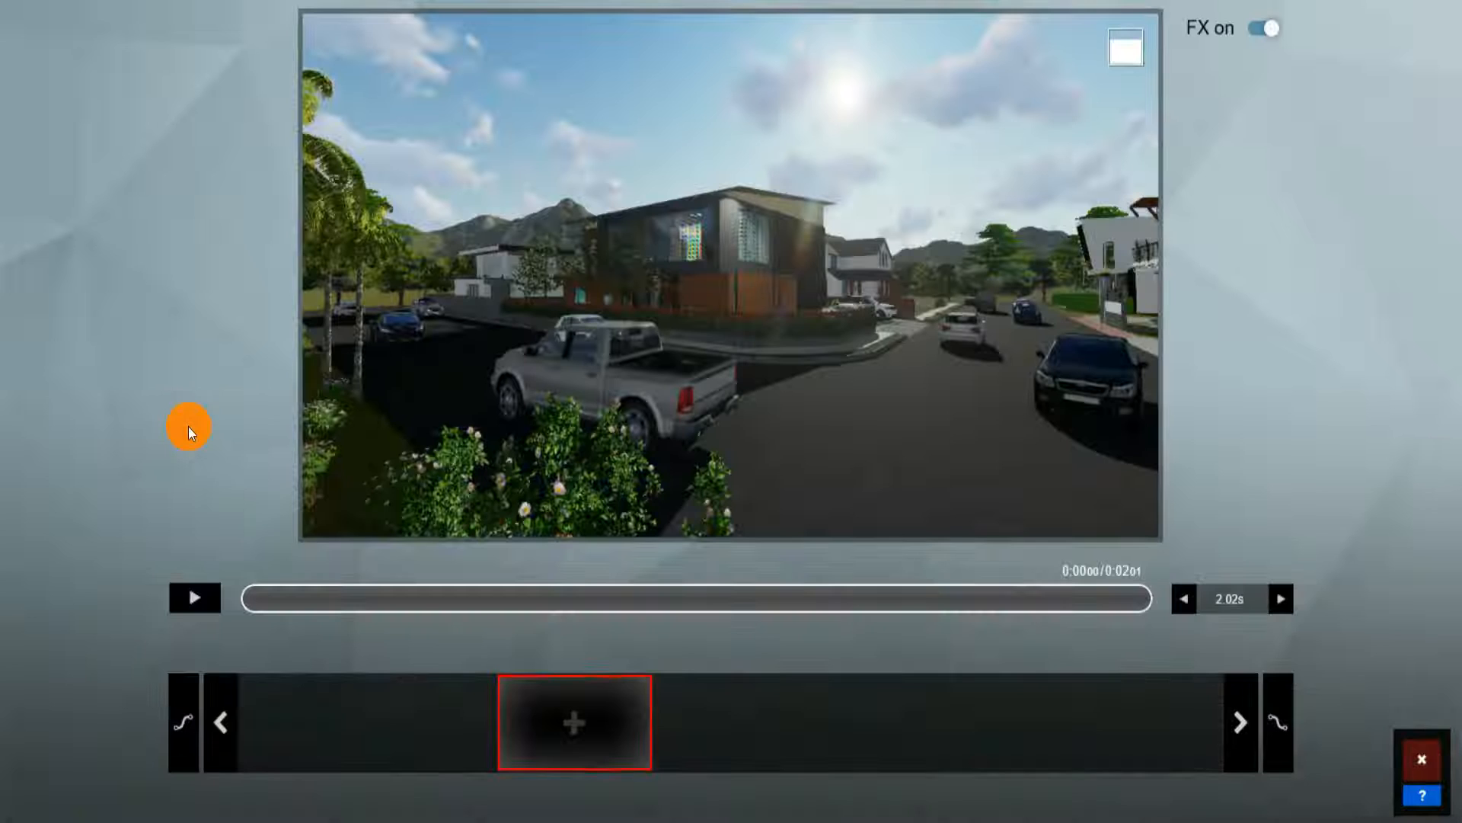
mouse_move(709, 287)
drag(764, 488, 808, 502)
middle_drag(778, 386, 780, 385)
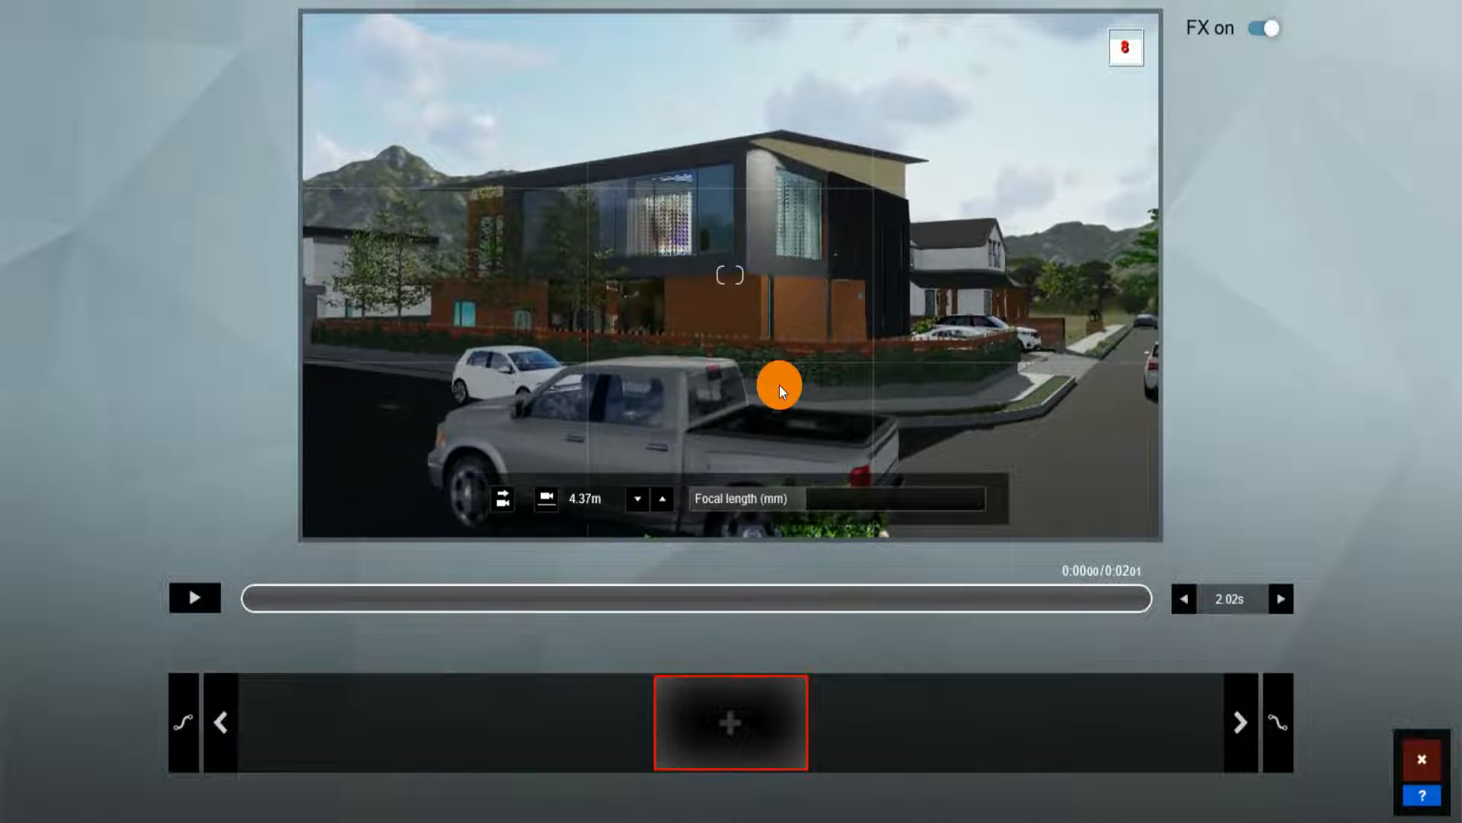
click(731, 722)
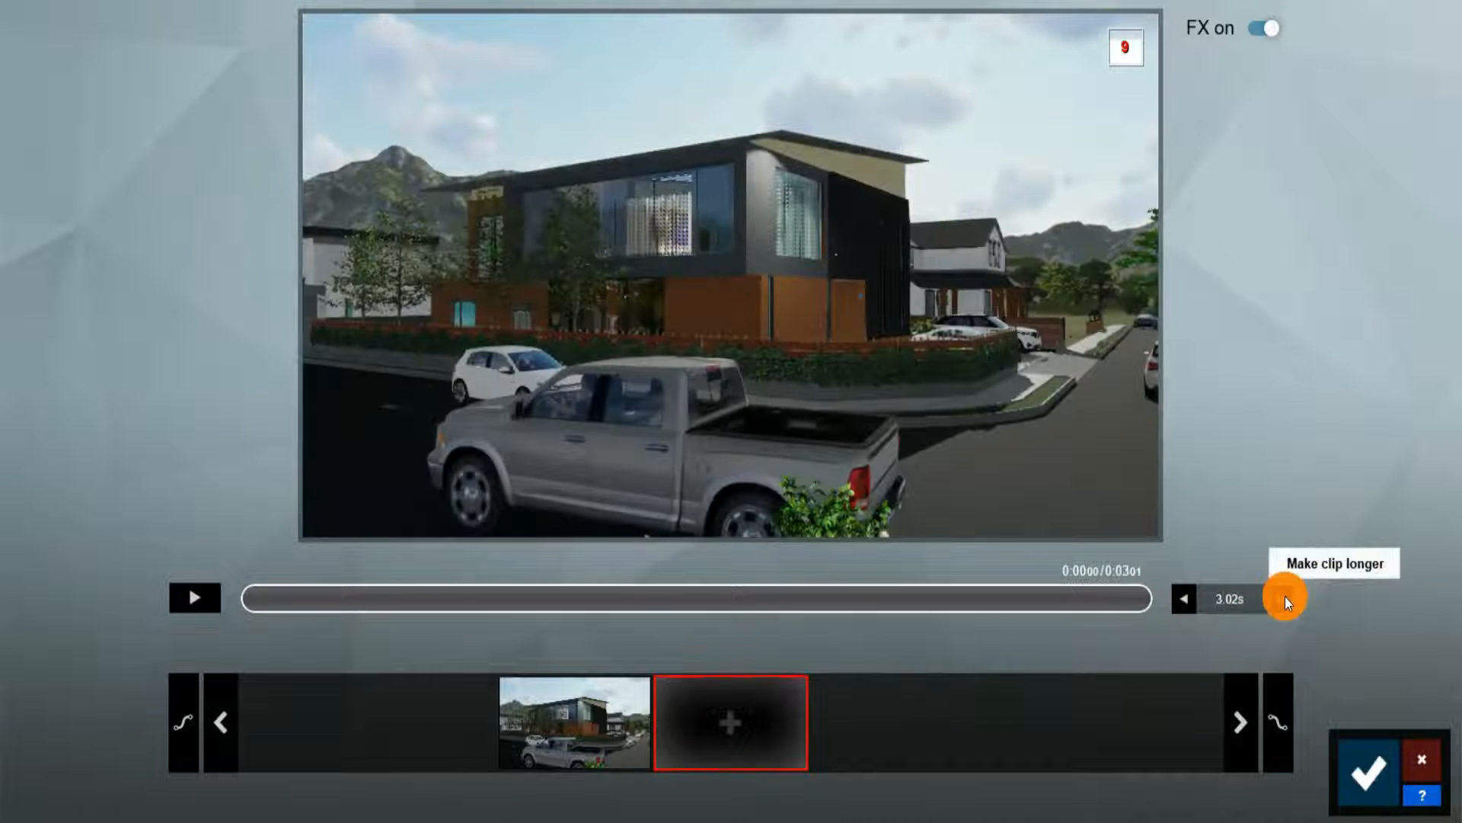
Lengthen the clip to 4.02 s and capture a second camera frame past the pickup from about 0.44 m high.
click(1285, 599)
key(d)
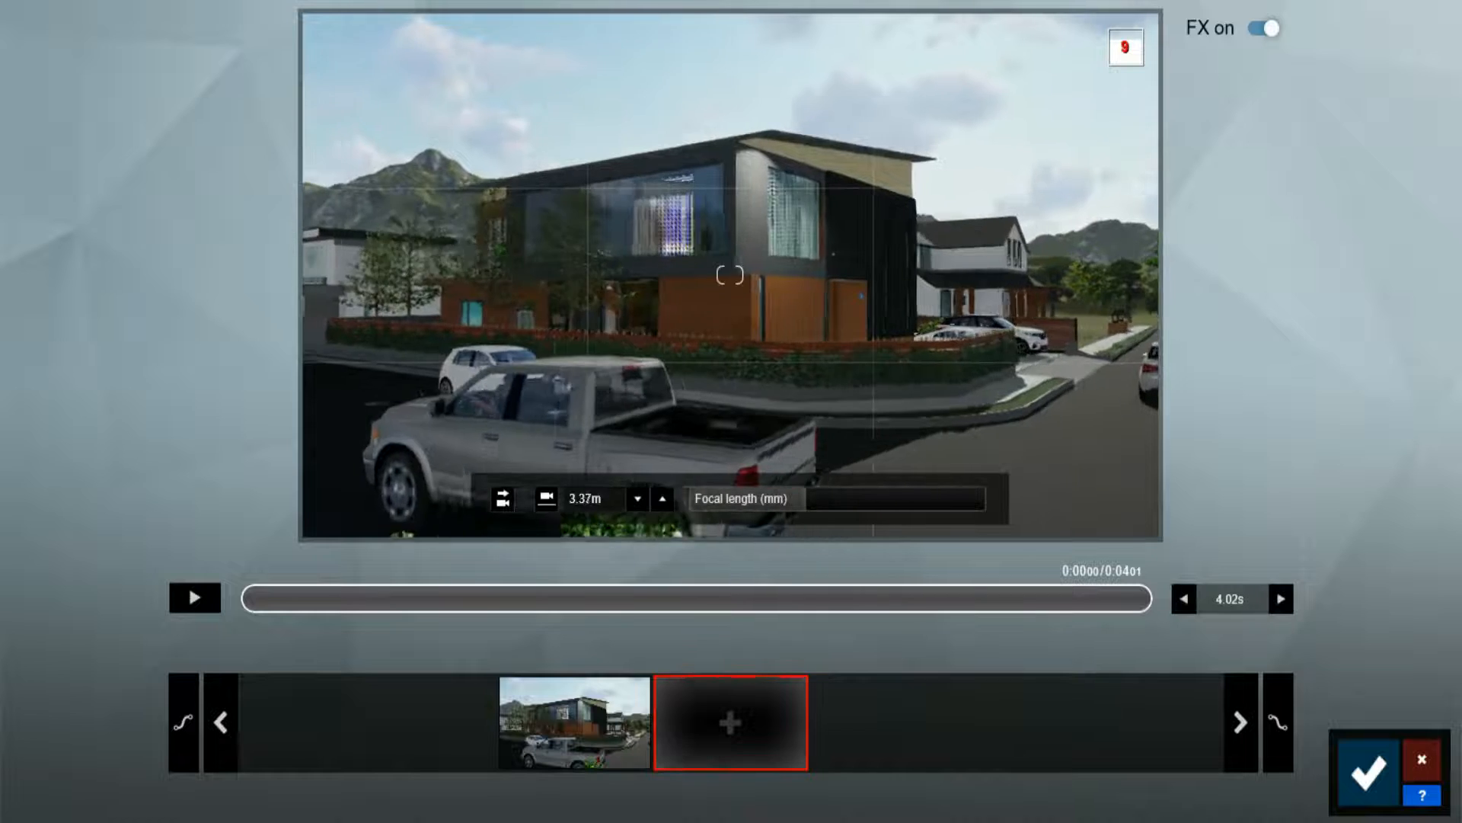
mouse_move(986, 319)
right_down()
mouse_move(883, 319)
mouse_move(987, 309)
mouse_move(994, 323)
right_up()
key(d)
key(s)
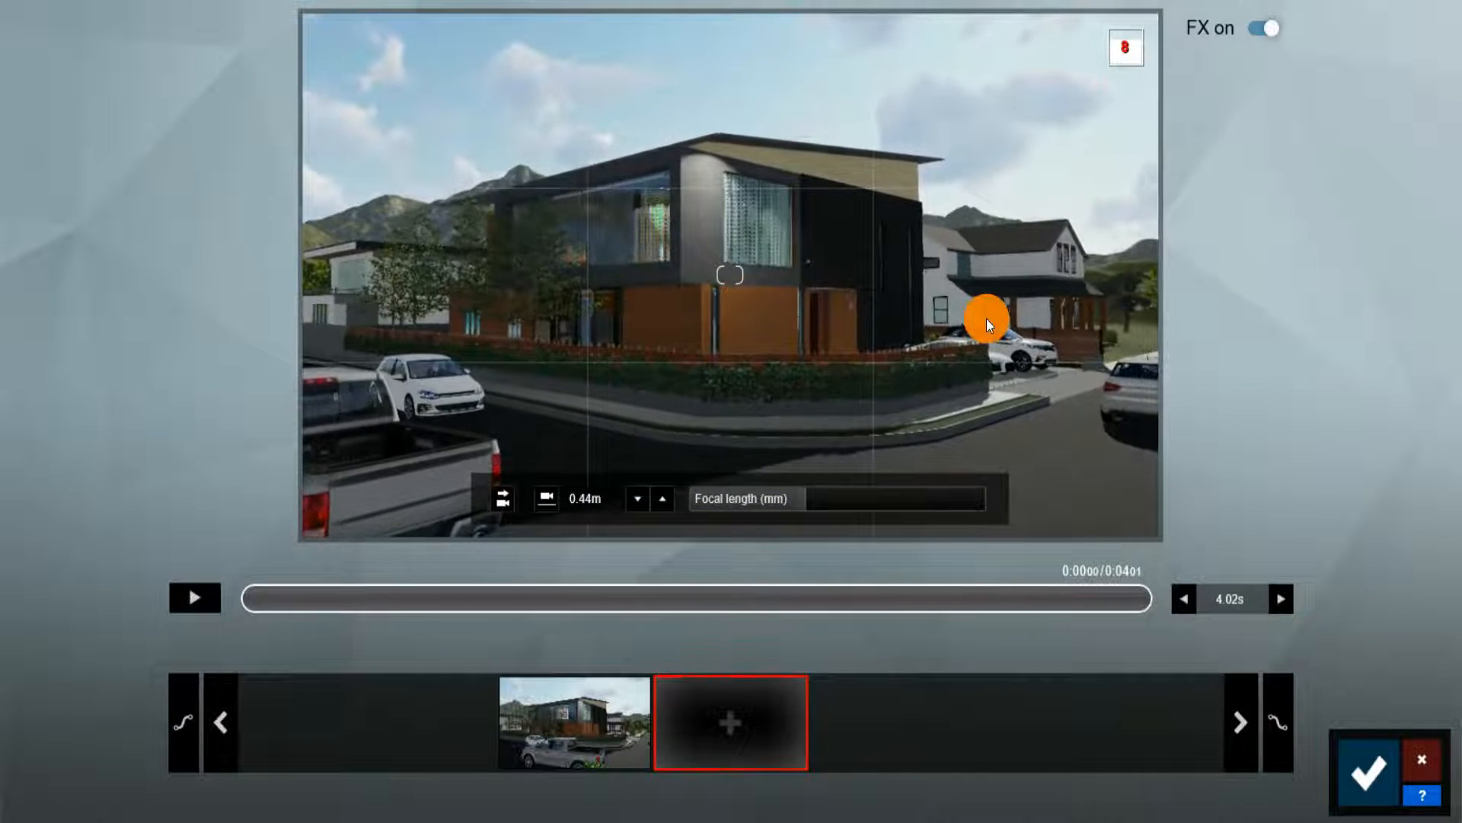
click(730, 719)
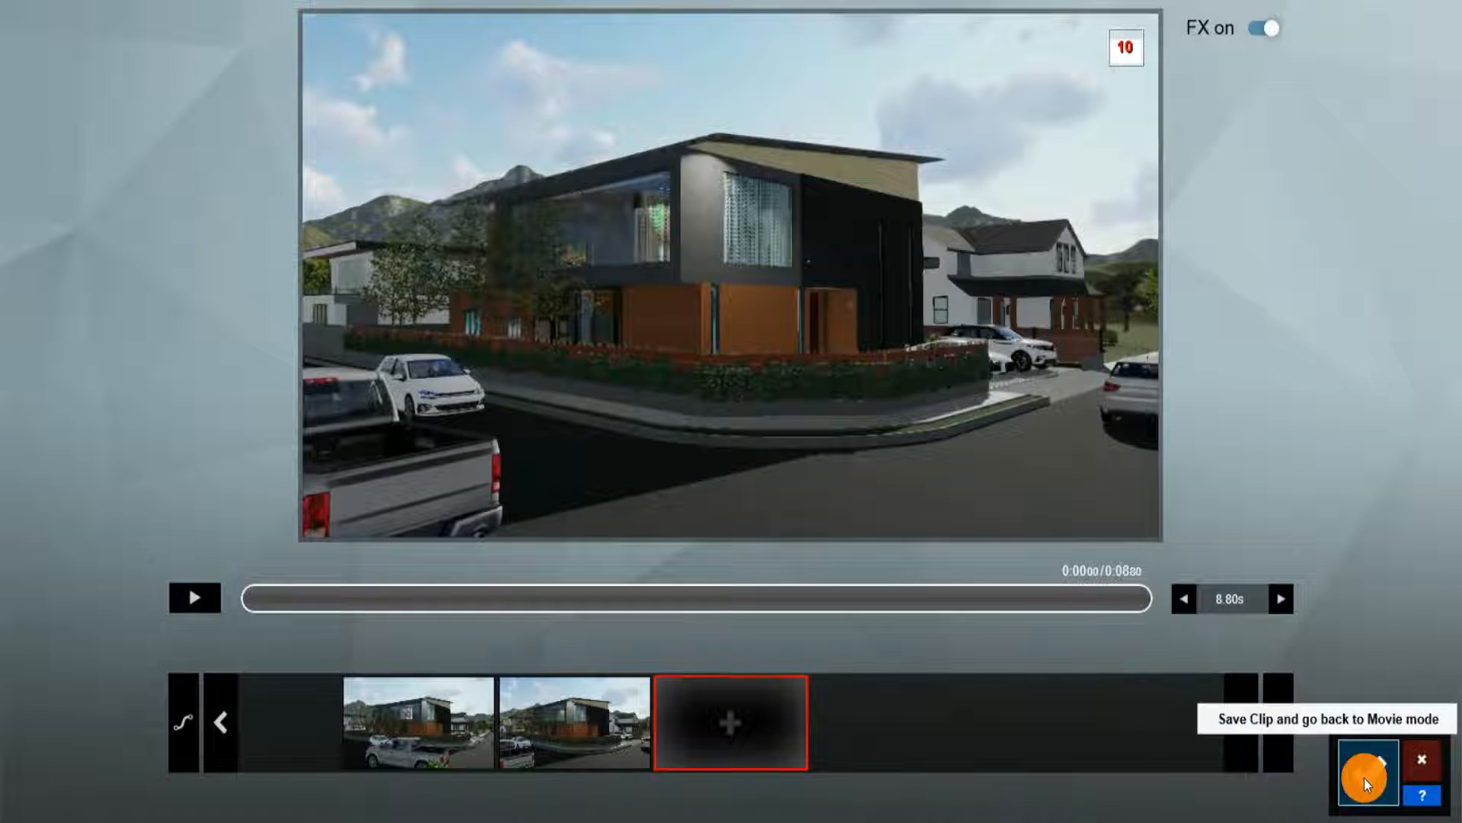
Save the recorded clip to the movie and play it back.
click(1364, 778)
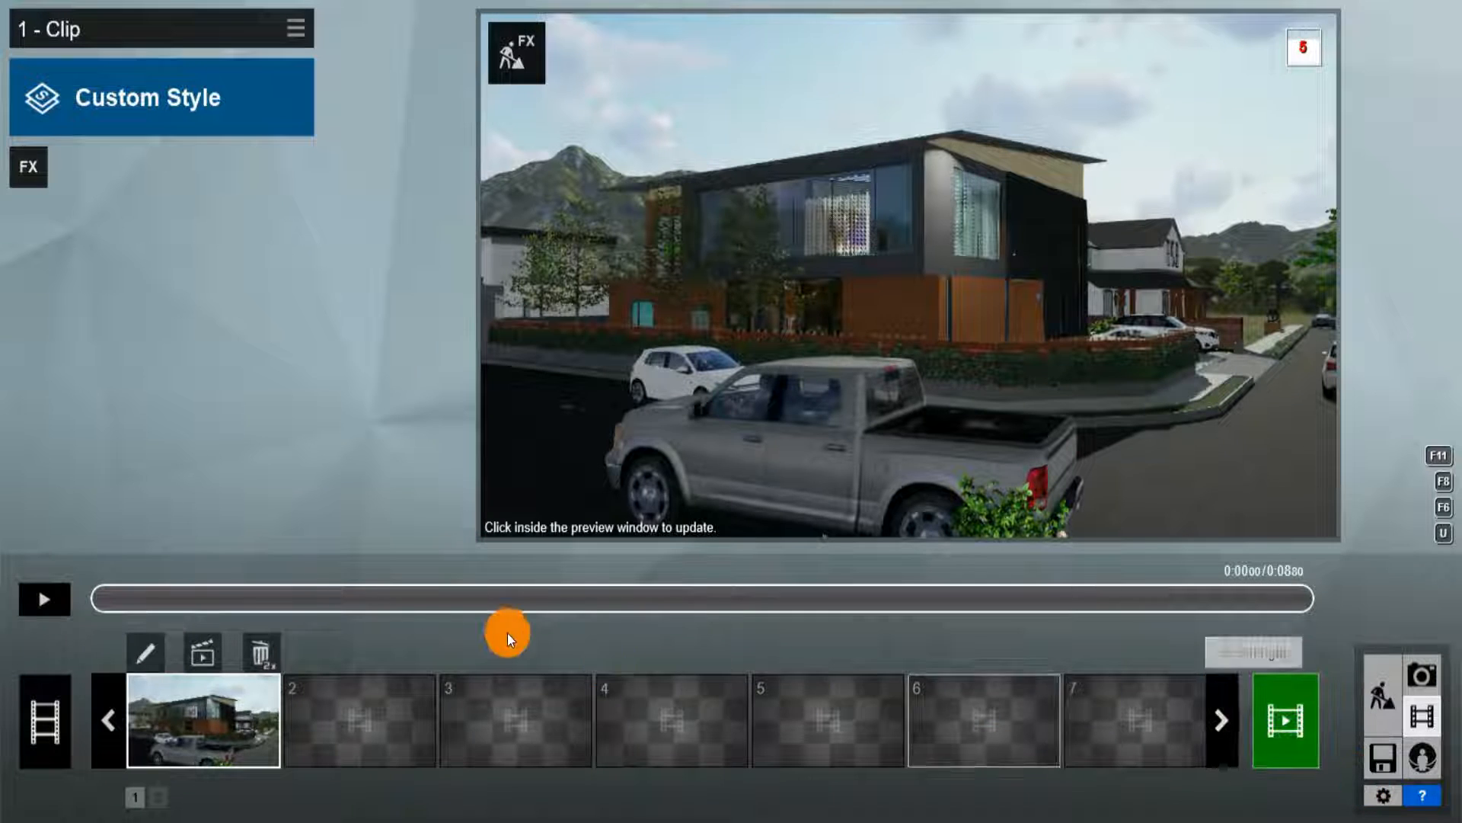
click(49, 599)
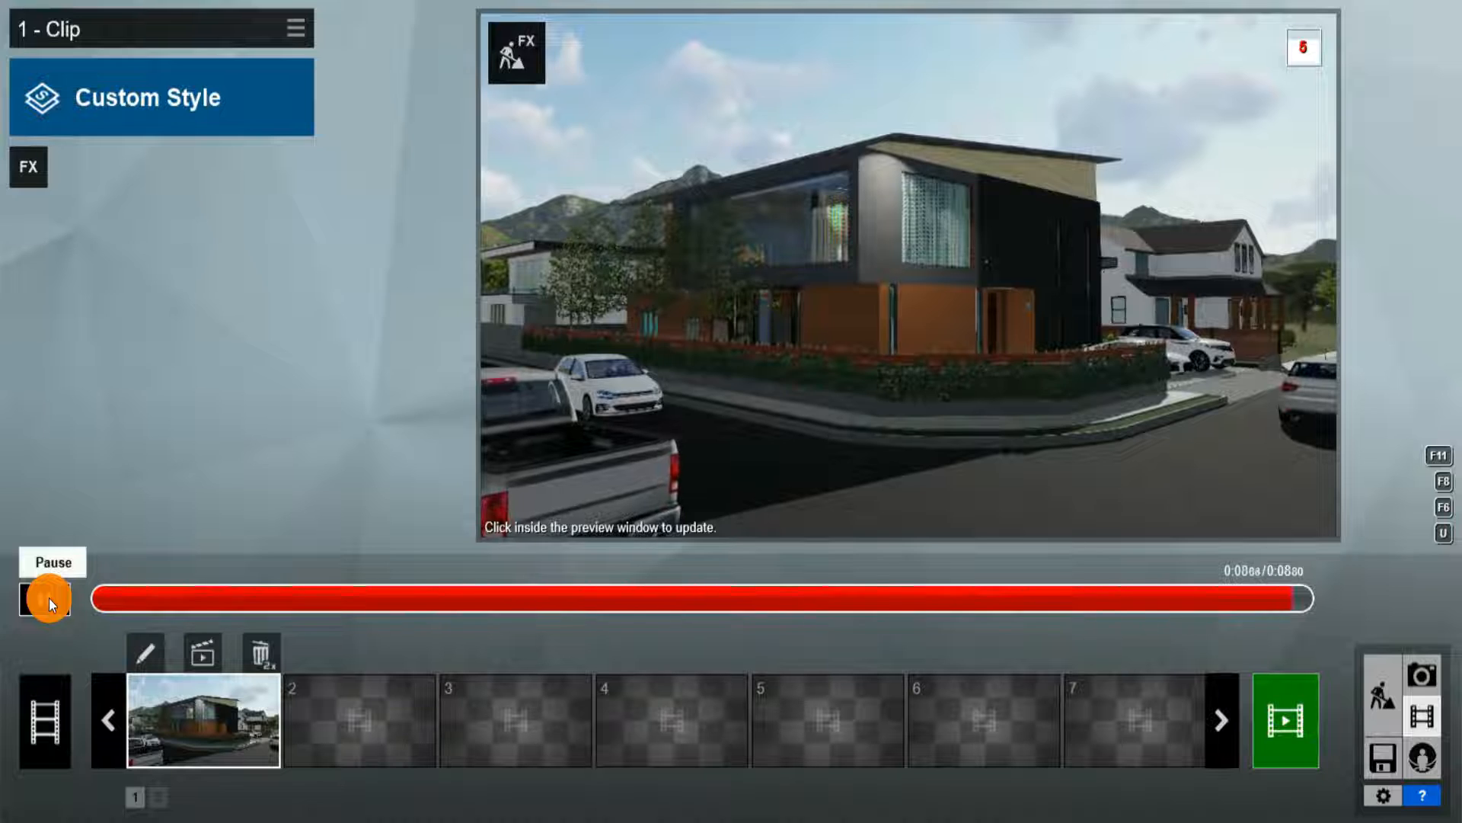
Add the Precipitation weather effect to the clip with Rain / Snow at its minimum for rain.
click(28, 179)
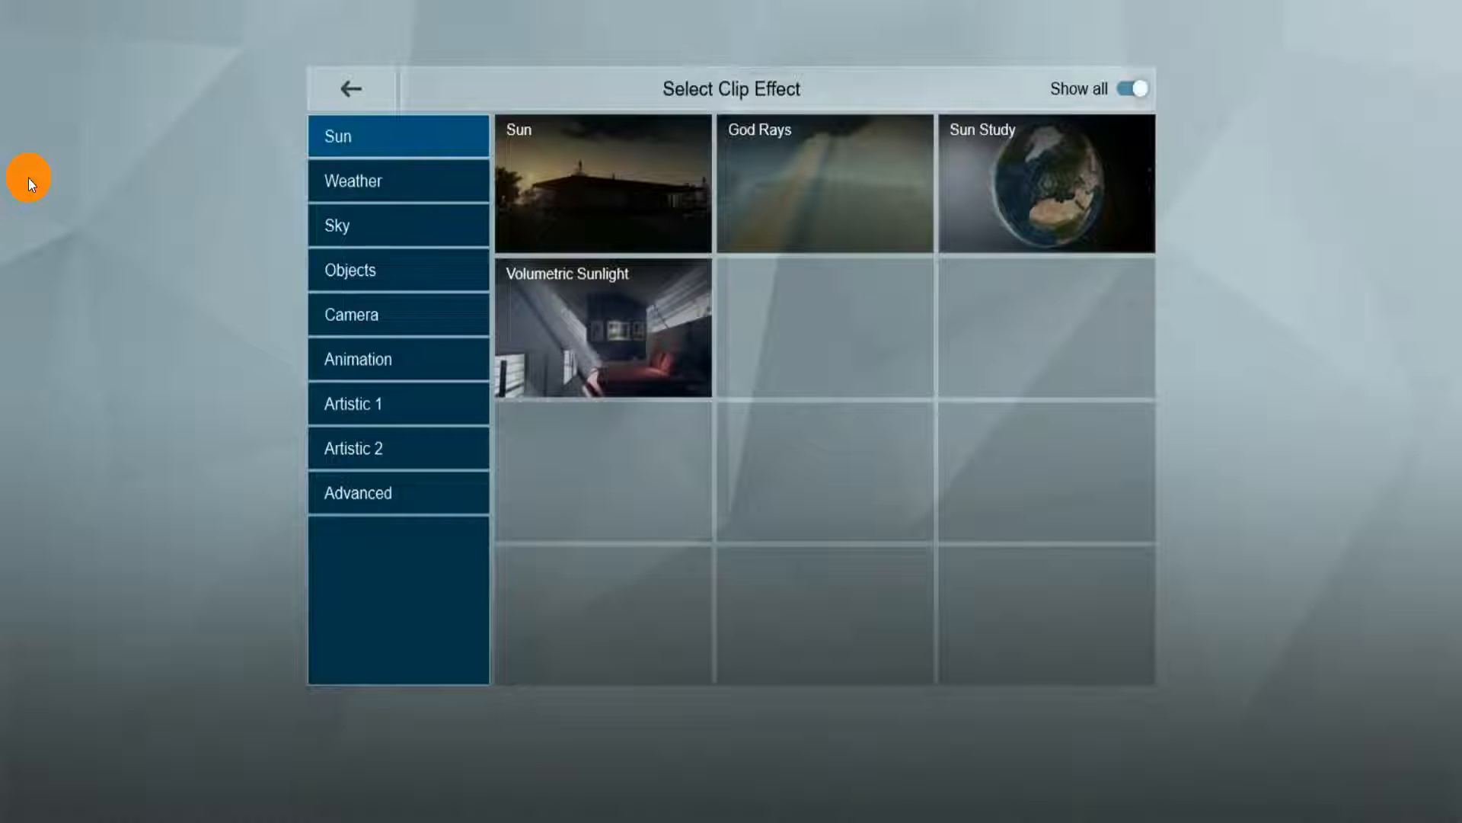
click(341, 185)
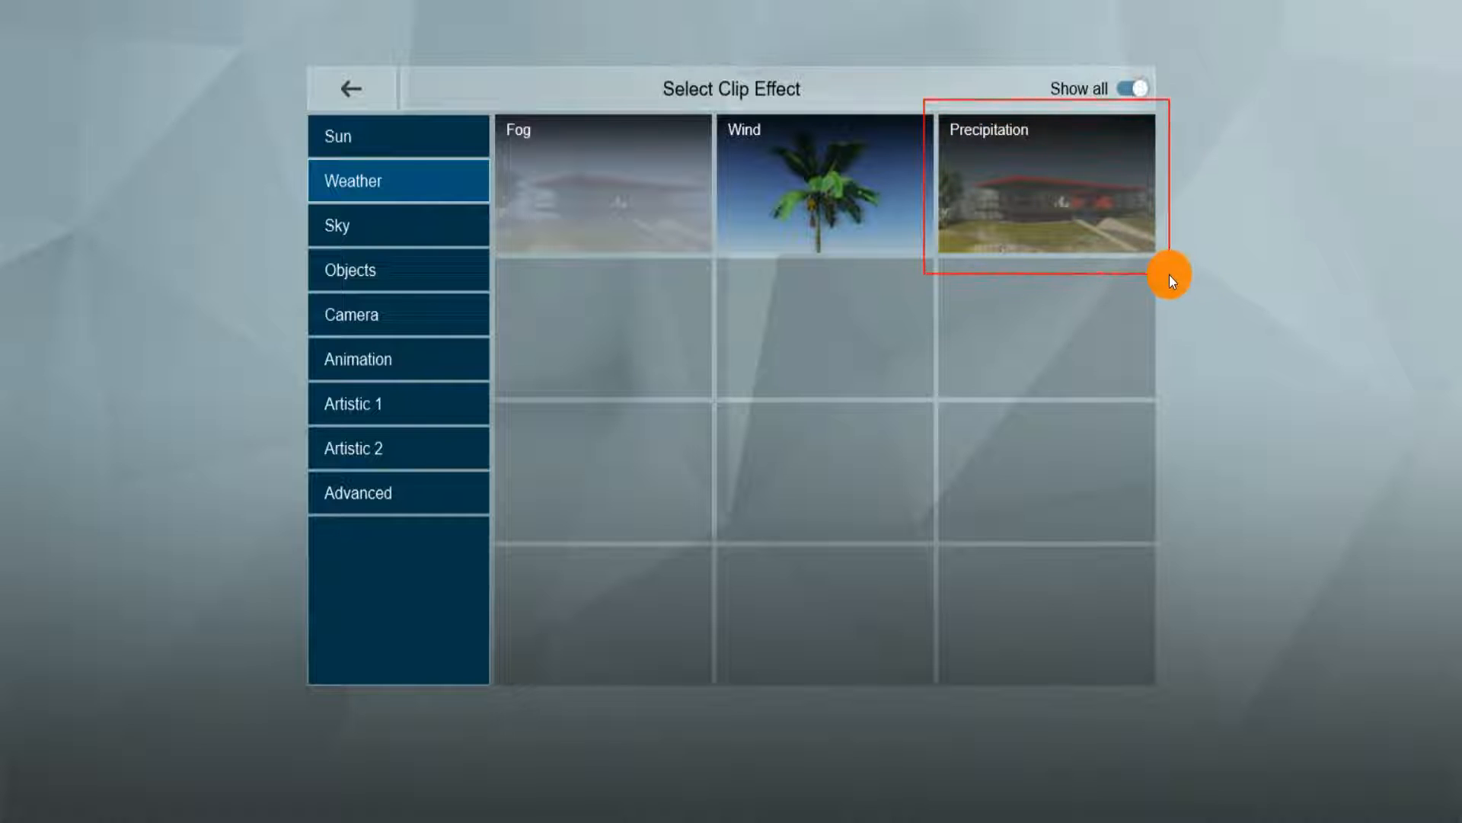
click(1119, 209)
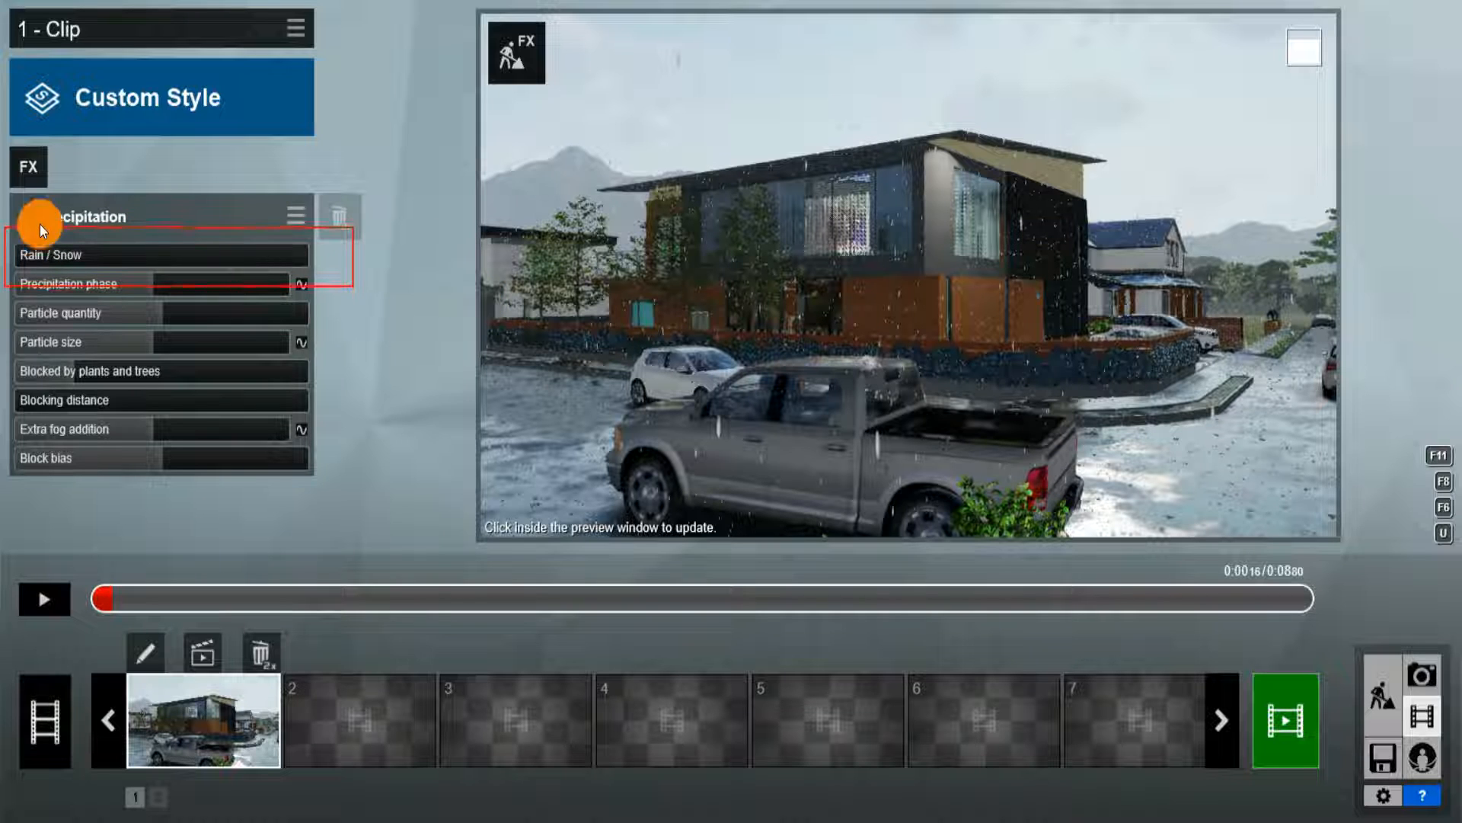
mouse_move(43, 254)
shift+mouse_down()
mouse_move(285, 280)
mouse_move(293, 261)
mouse_move(19, 262)
shift+mouse_up()
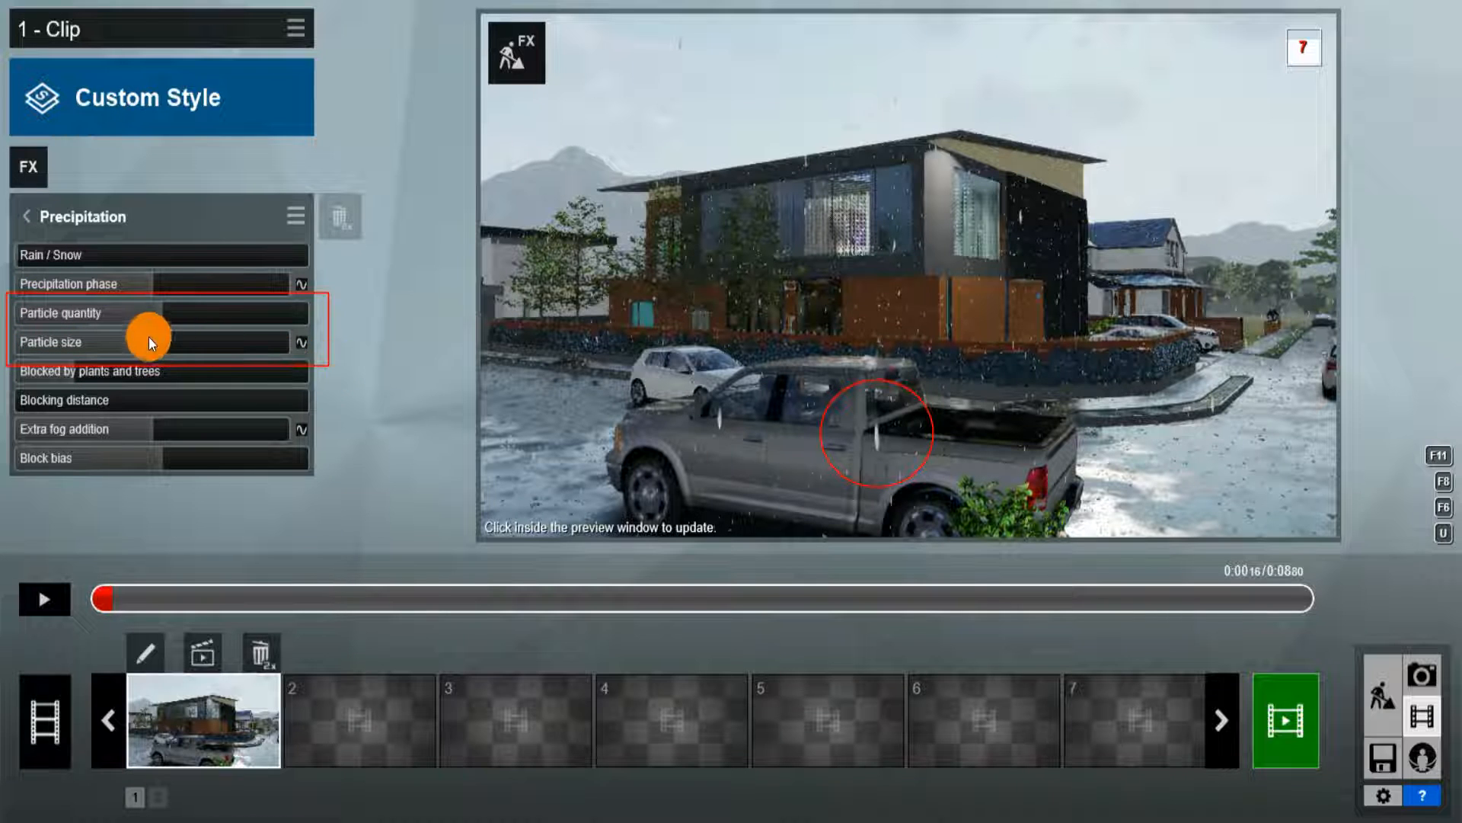
Reduce the precipitation's particle size to roughly a third of its range and the particle quantity to just under half.
drag(149, 337, 60, 336)
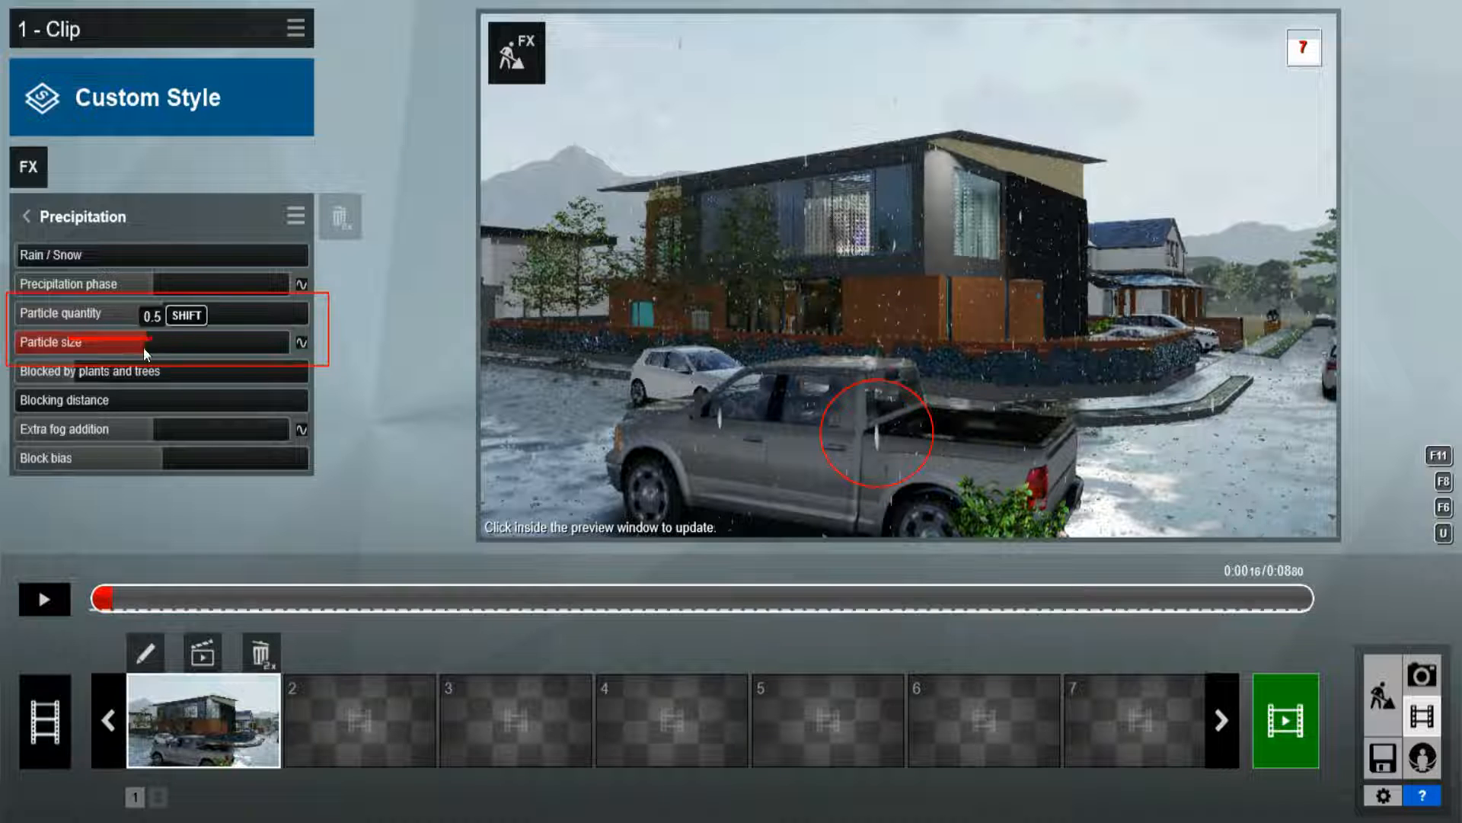
drag(143, 347, 264, 351)
drag(139, 310, 175, 317)
mouse_move(265, 345)
mouse_down()
mouse_move(113, 351)
mouse_move(174, 322)
mouse_move(157, 321)
mouse_up()
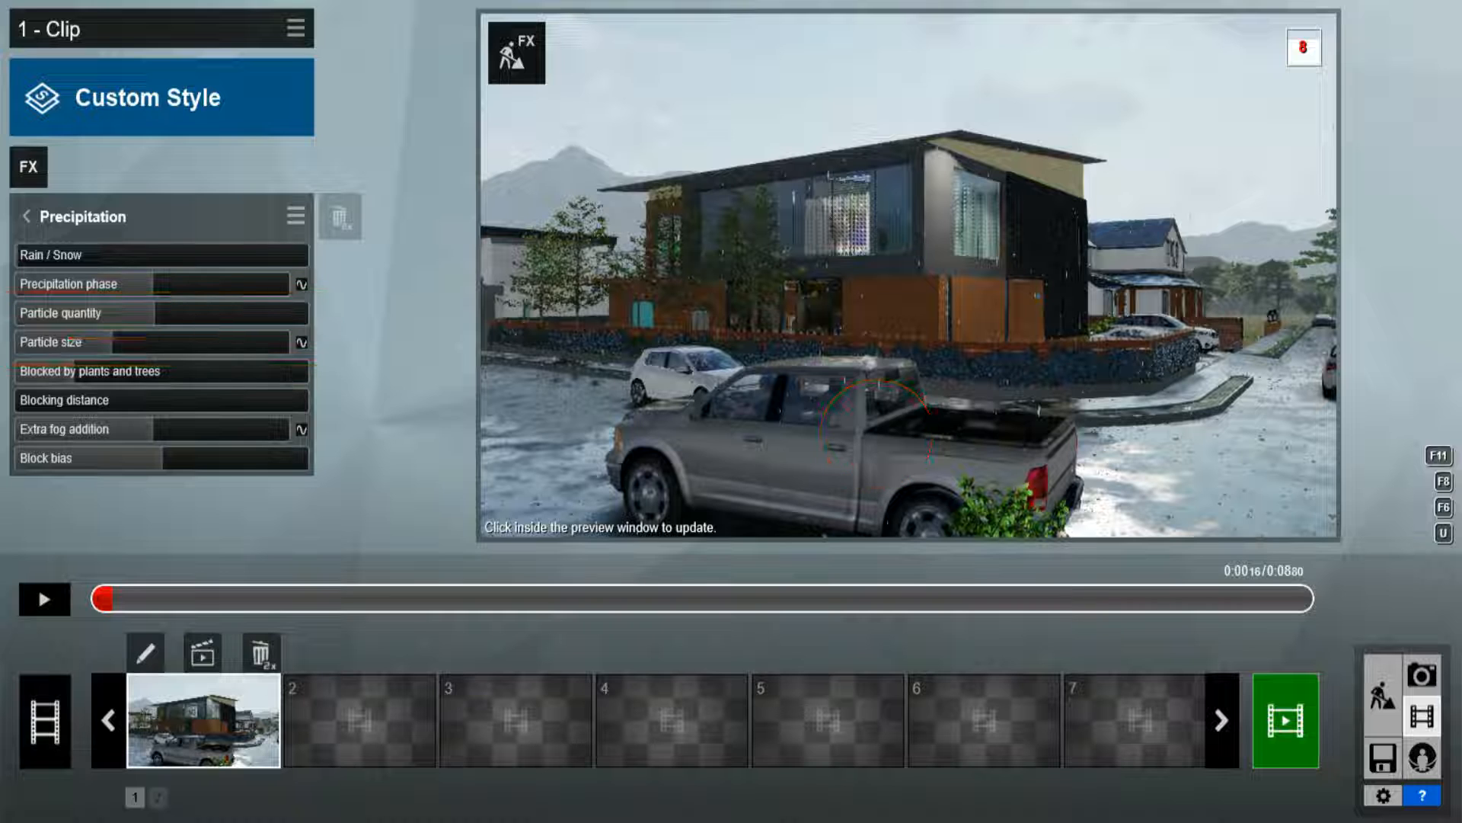
Lower the precipitation phase to roughly one sixth of its range and update the preview.
mouse_move(8, 264)
mouse_down()
mouse_move(251, 313)
mouse_move(331, 306)
mouse_up()
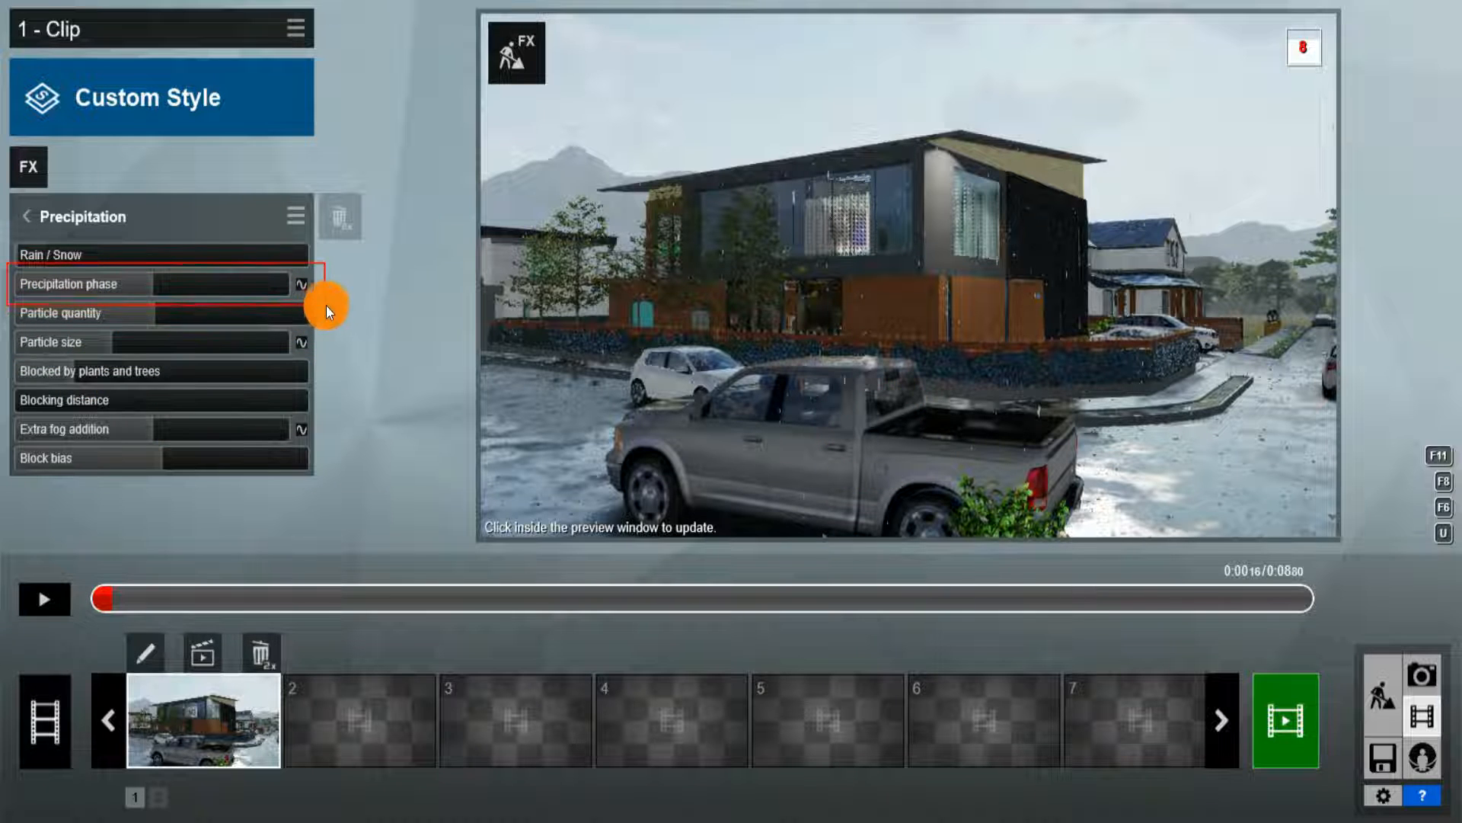
drag(152, 285, 59, 290)
click(658, 531)
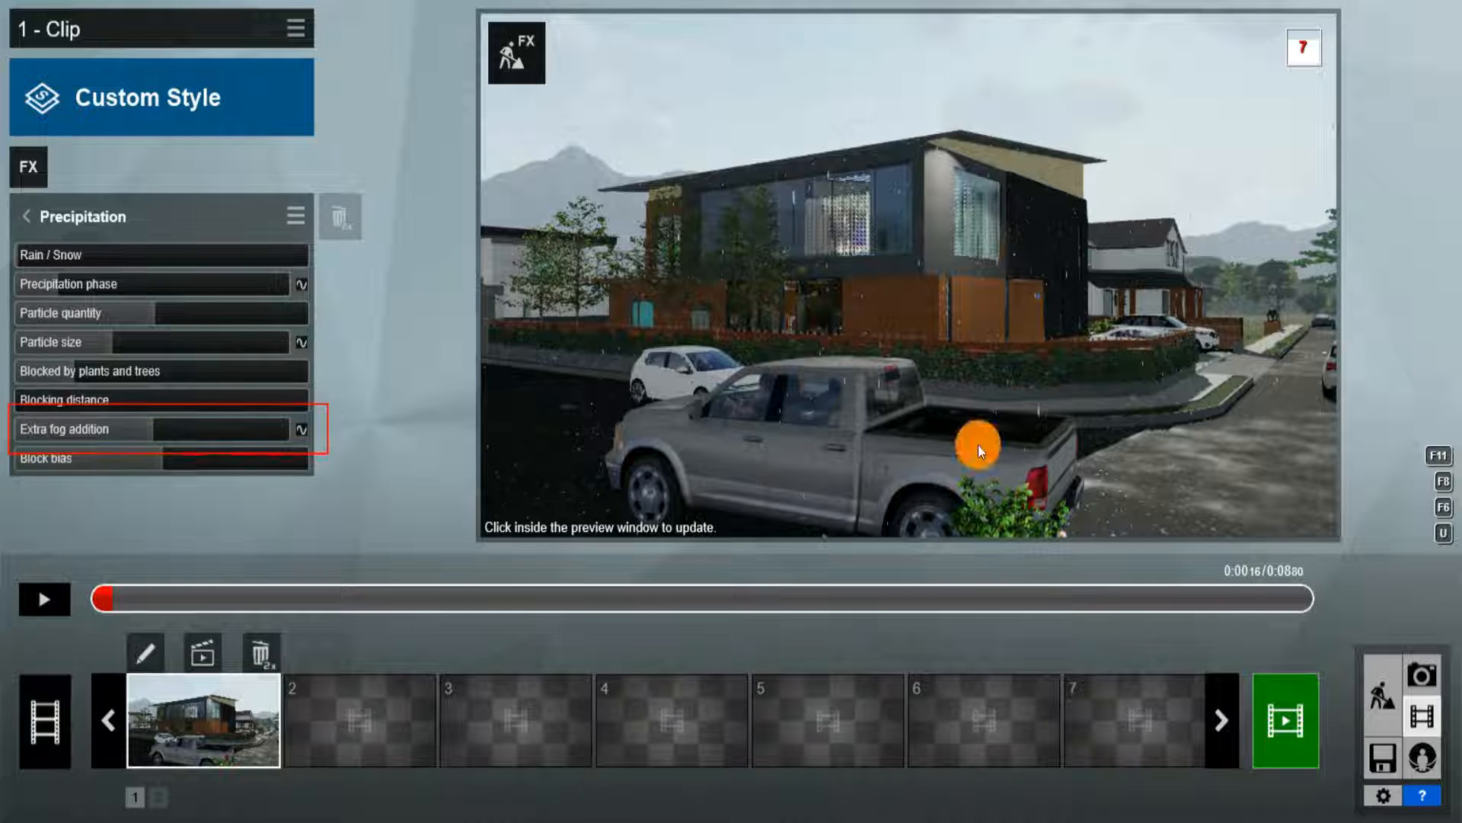
Try low and high levels of extra fog addition and settle on about 0.8.
drag(107, 428, 234, 432)
click(145, 429)
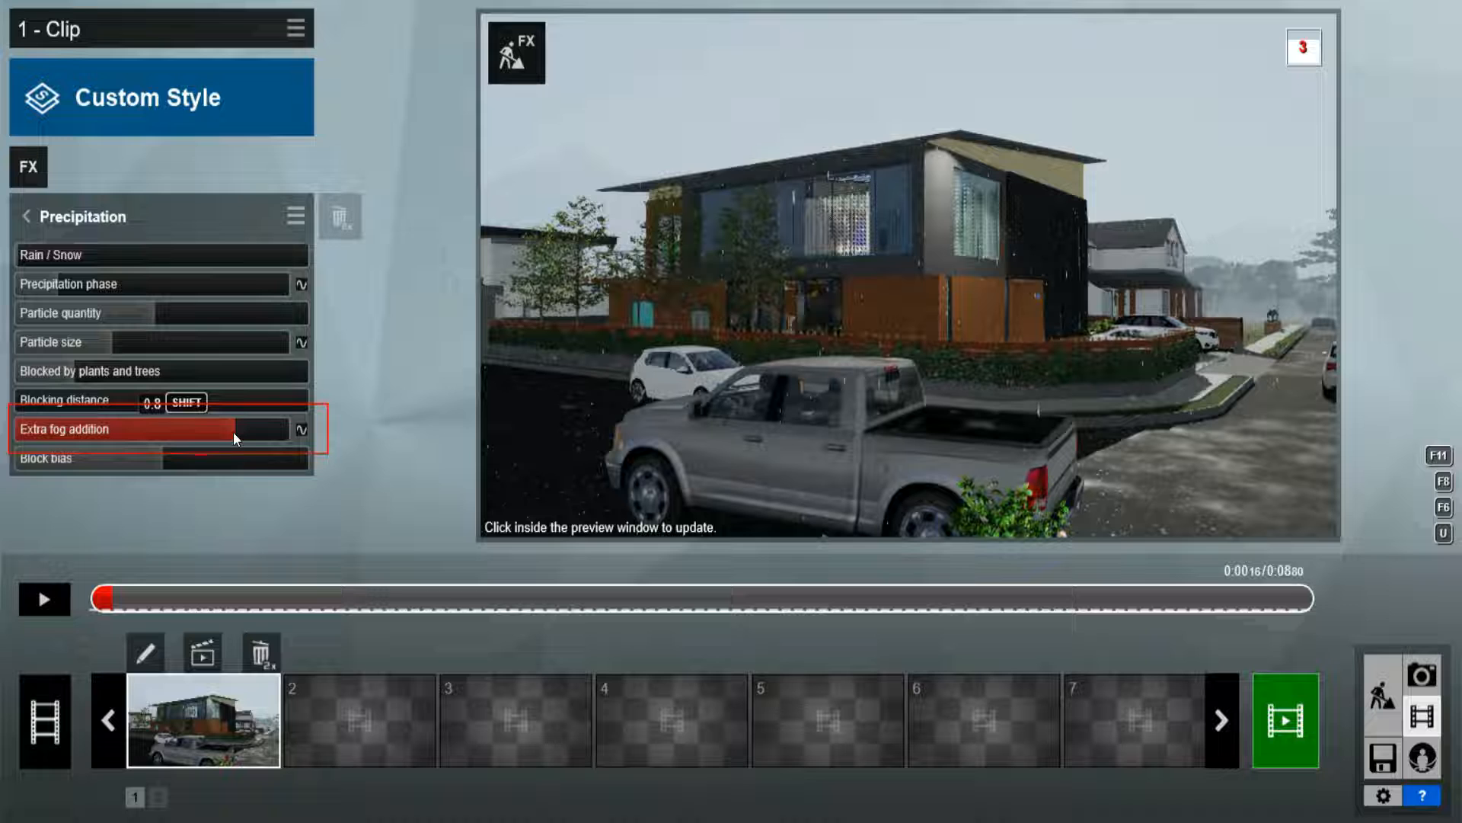
click(278, 436)
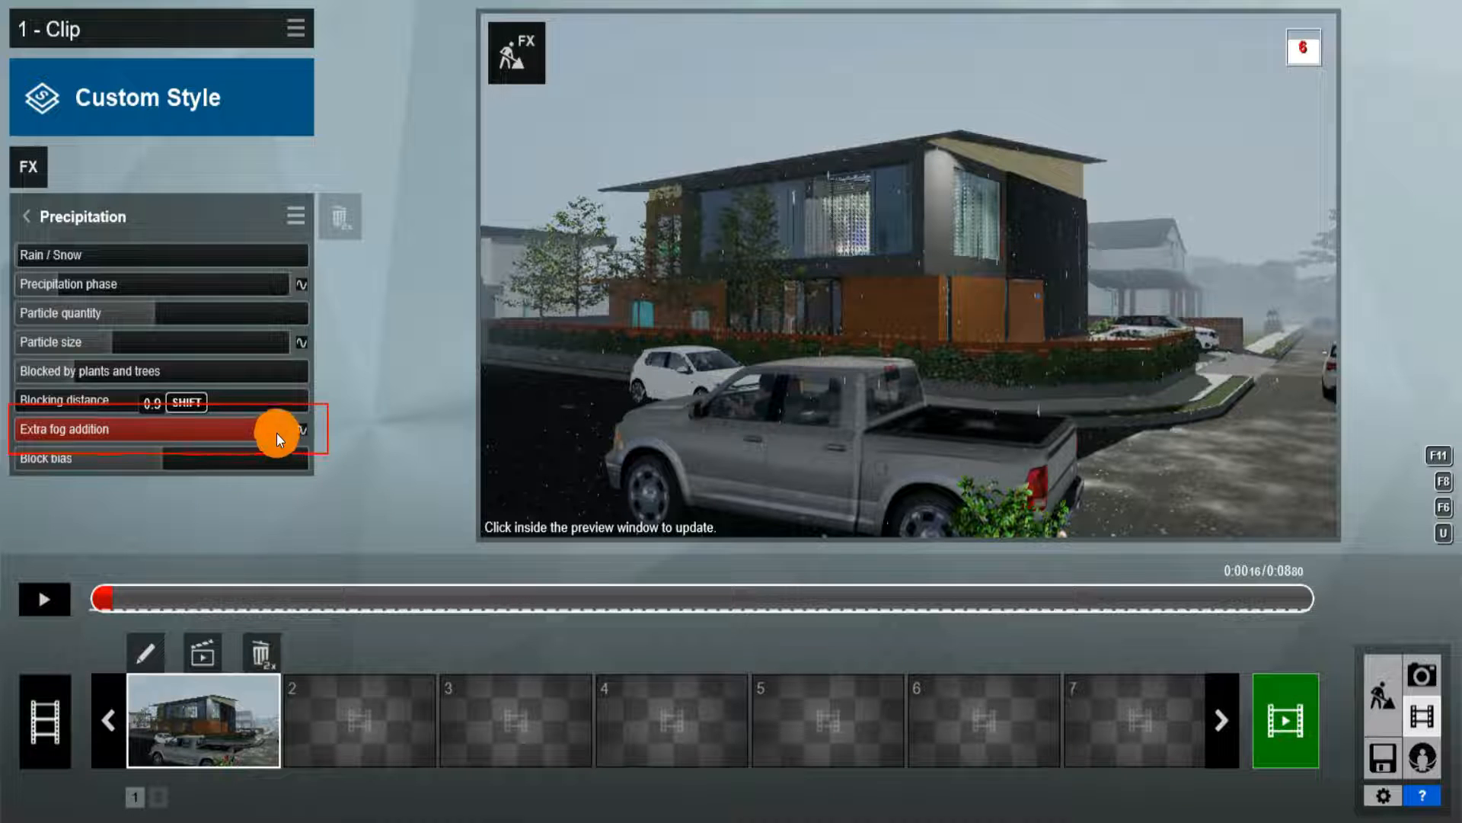
click(40, 433)
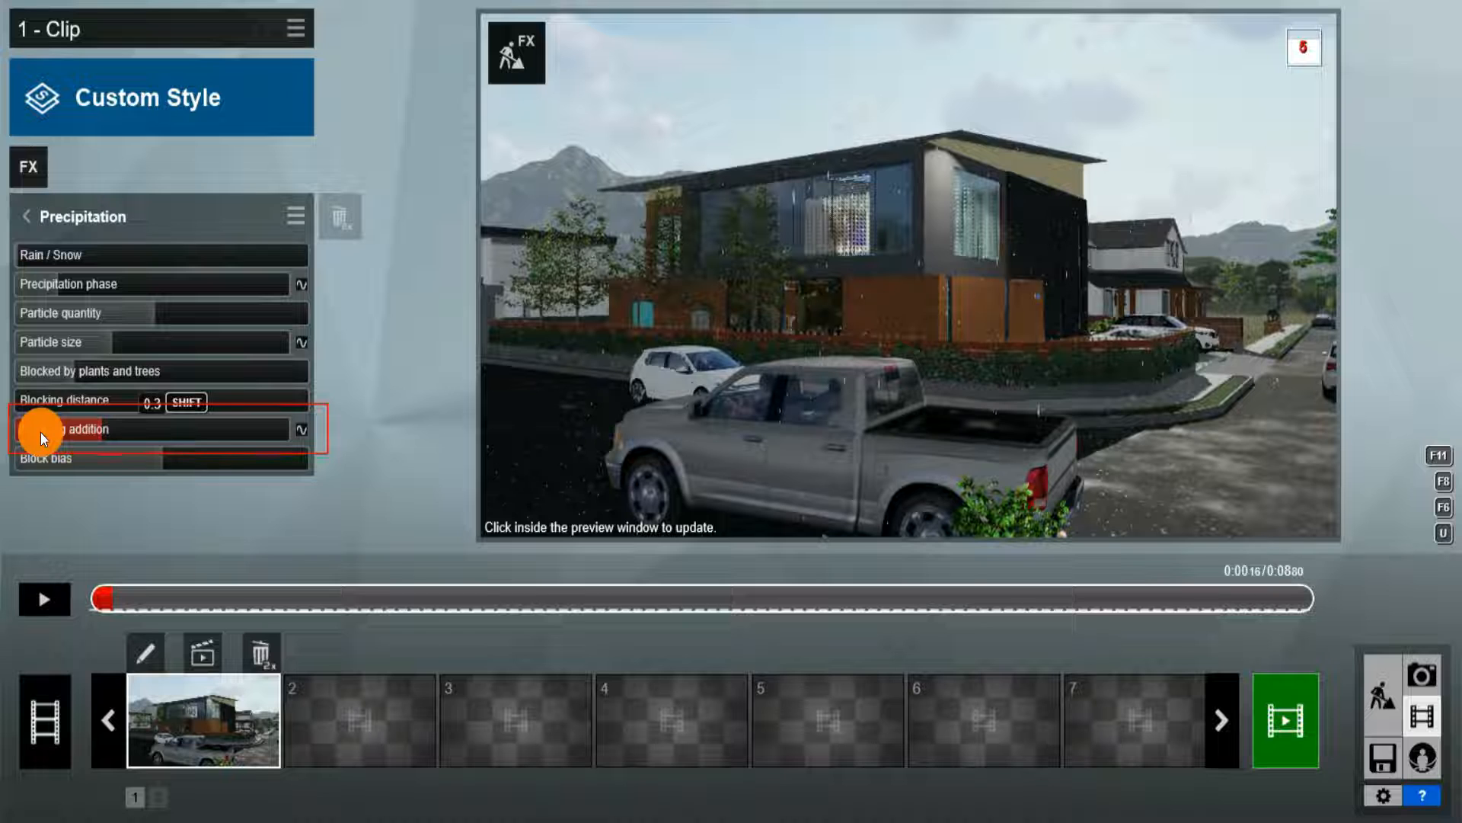
click(235, 435)
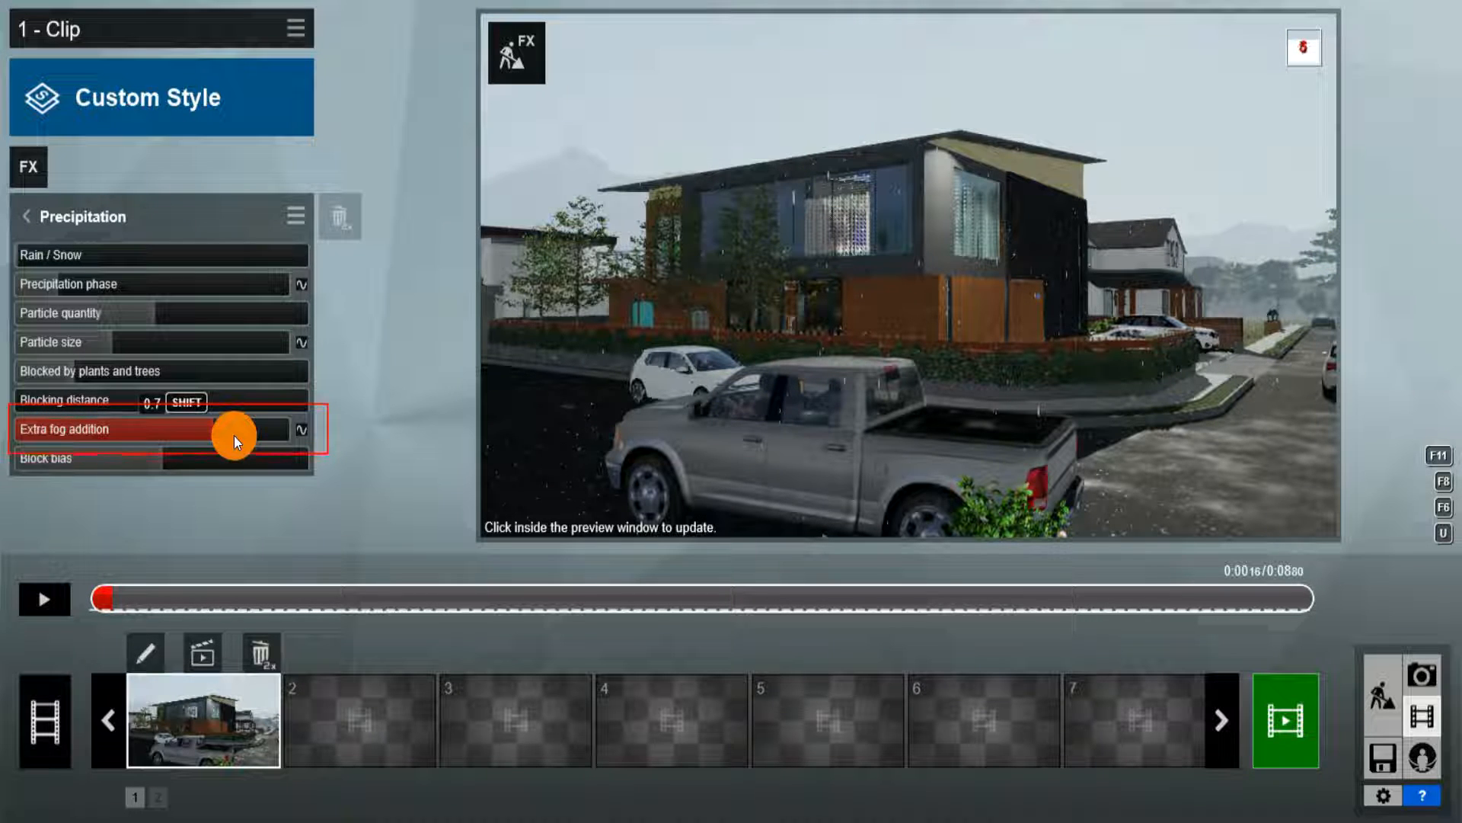
click(269, 429)
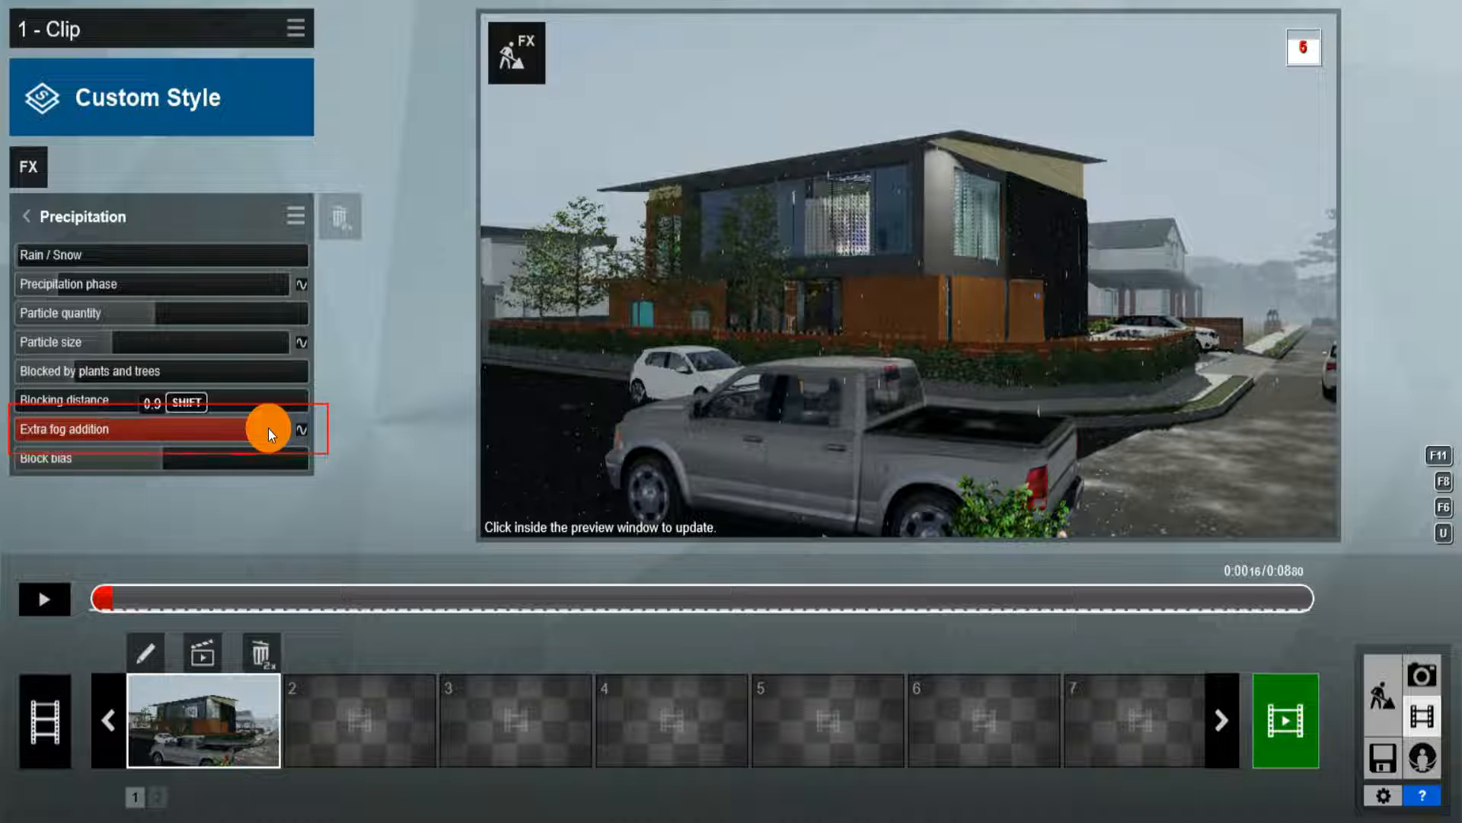
Play back the clip to review the rain and fog along the camera path.
click(45, 599)
click(45, 601)
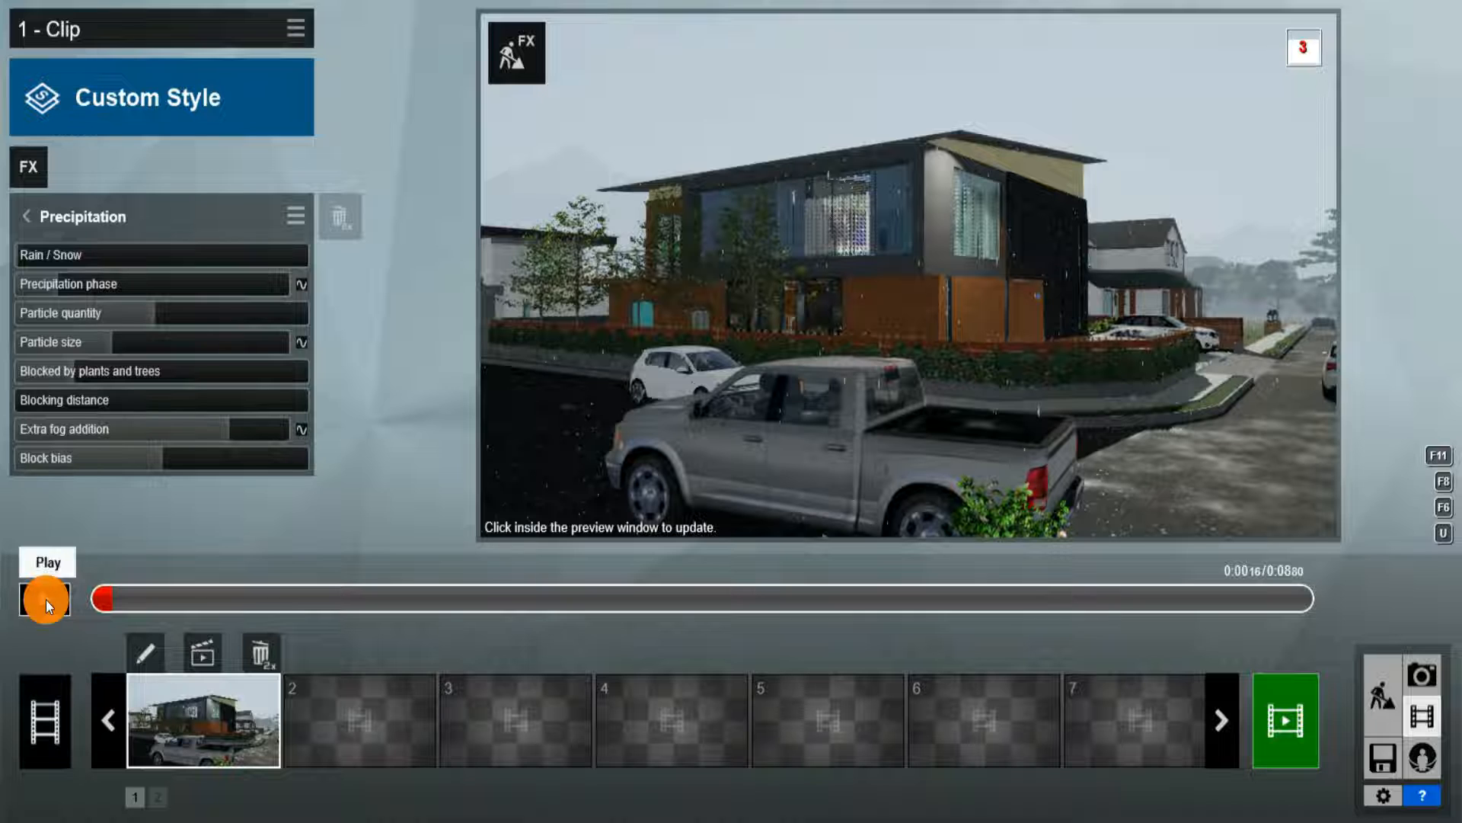
click(45, 599)
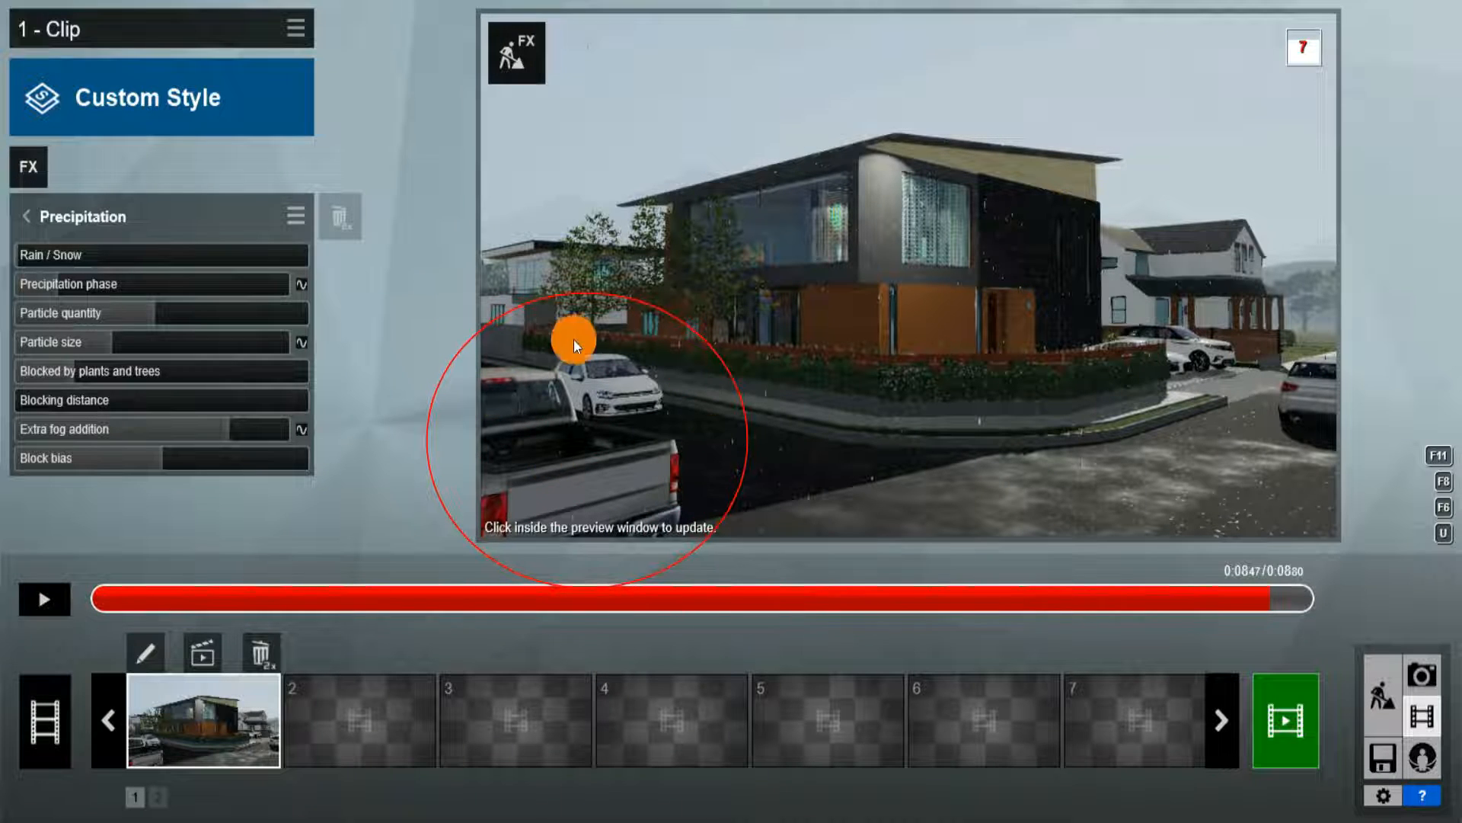
Switch to Build mode and select the grey pickup truck to check which layer it is on.
click(1372, 694)
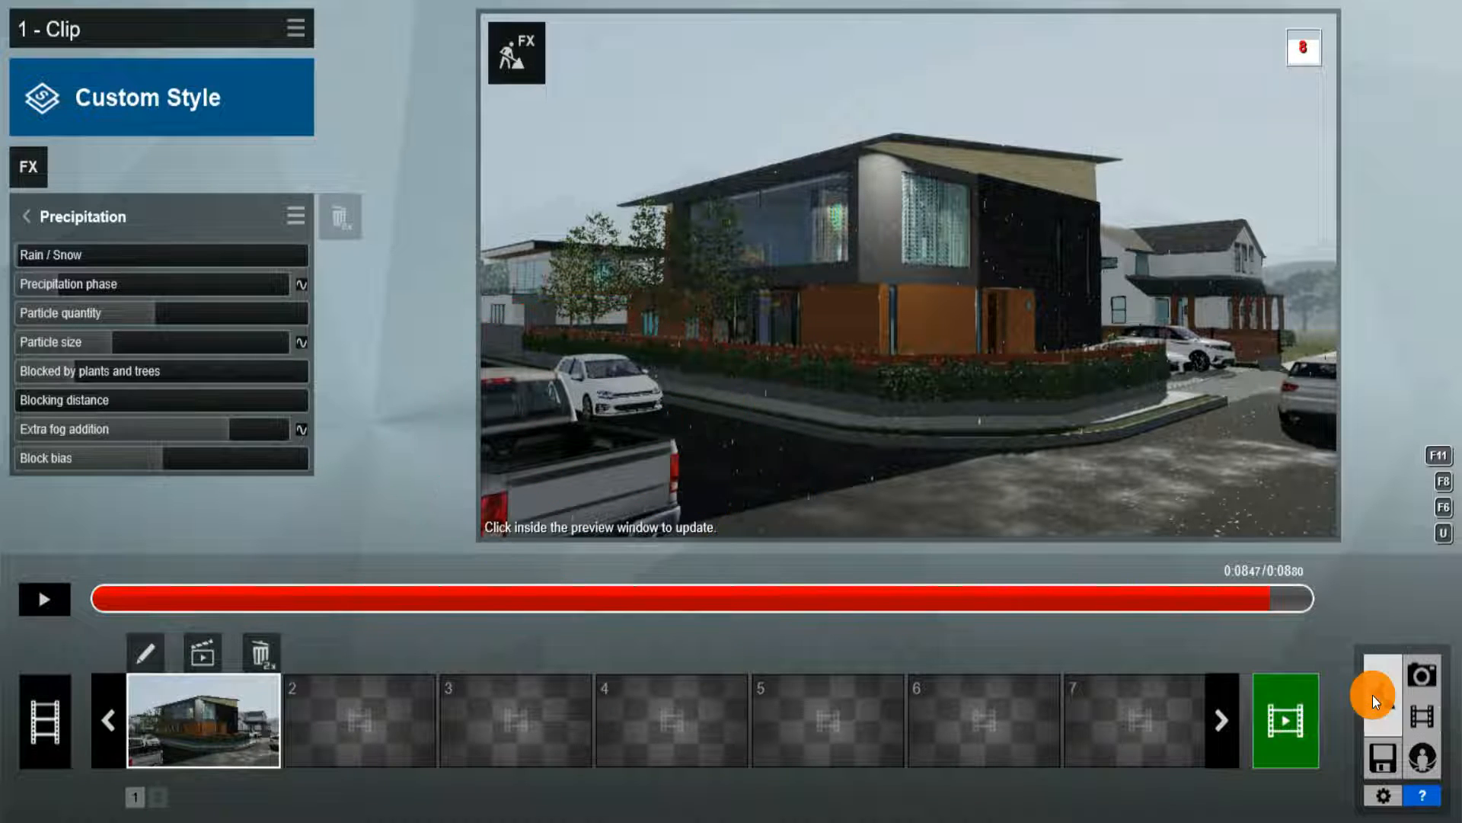
right_drag(838, 533, 460, 572)
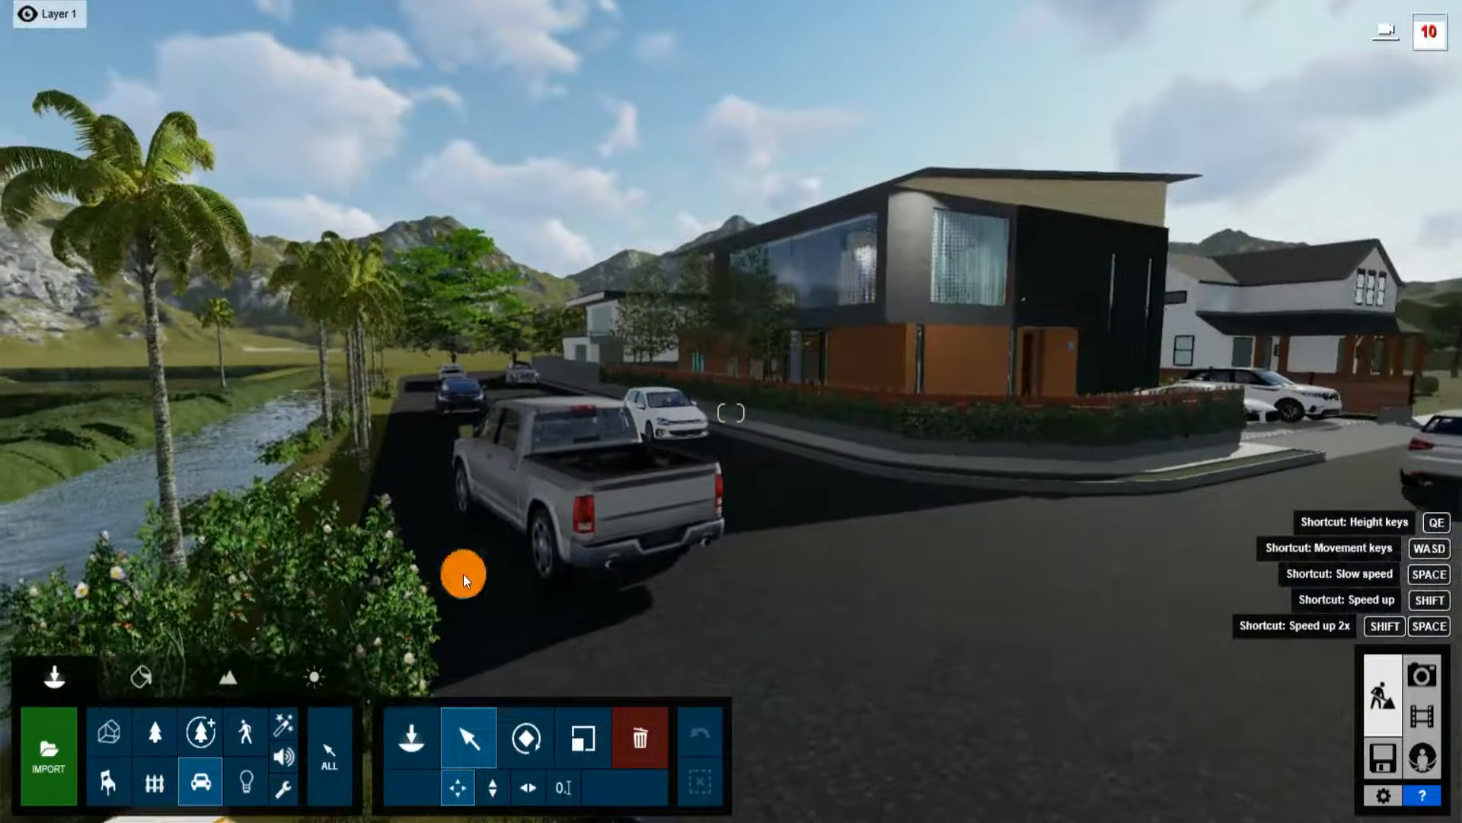
click(201, 783)
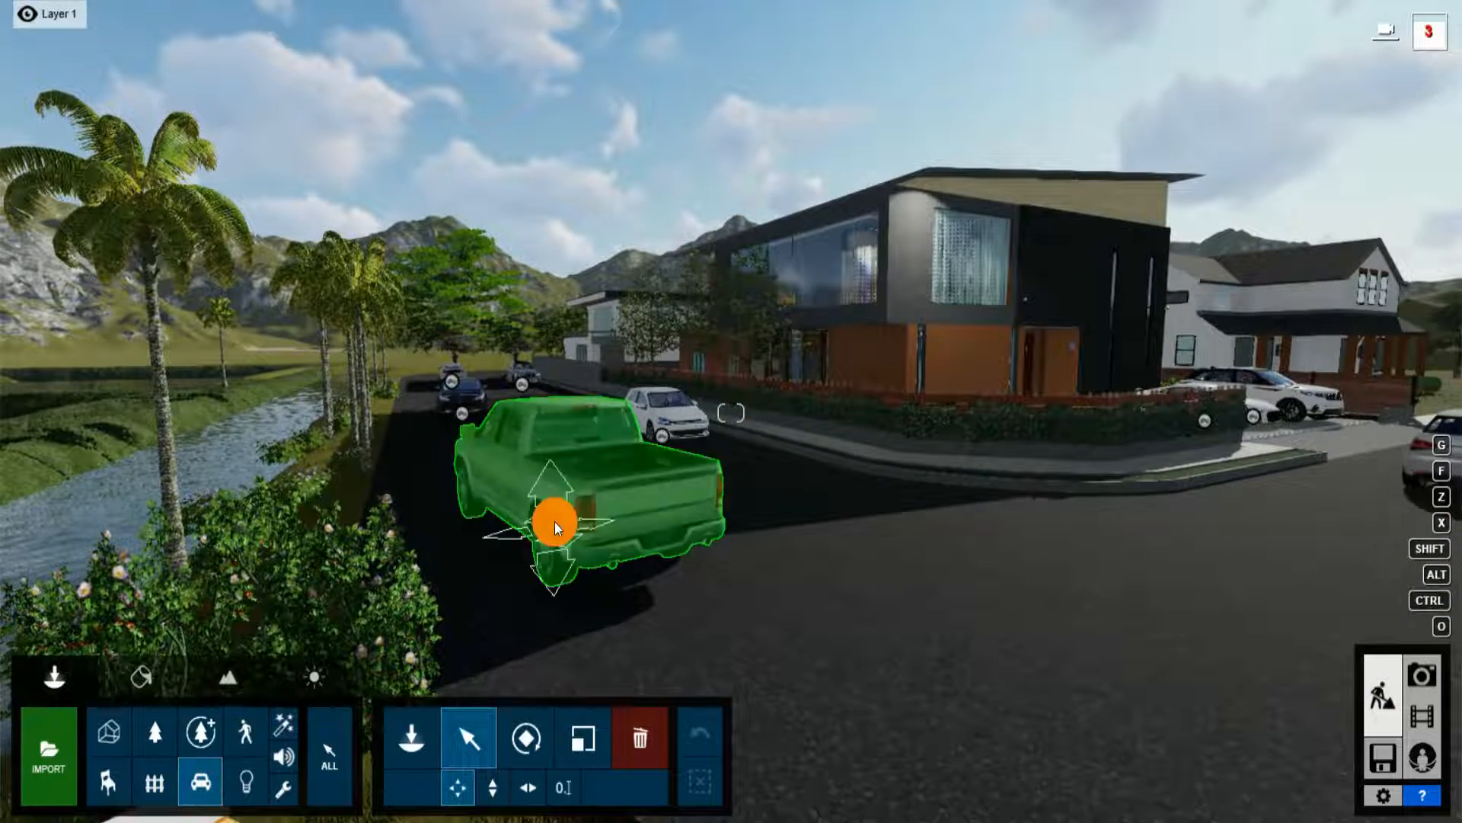
click(581, 495)
drag(1100, 167, 1242, 243)
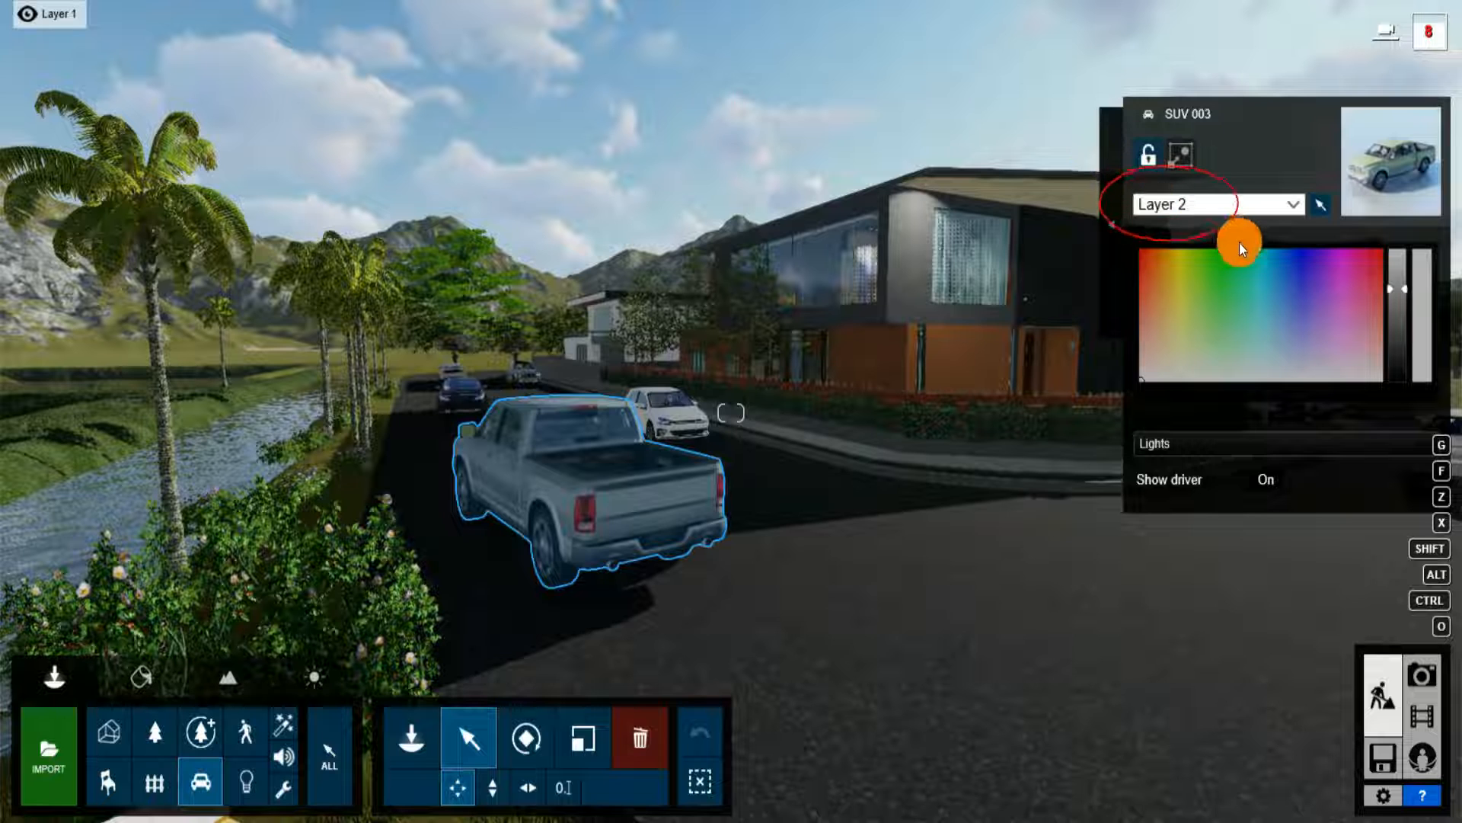
Return to Movie mode and add the Layer Visibility effect from the Objects category to the clip.
click(1420, 716)
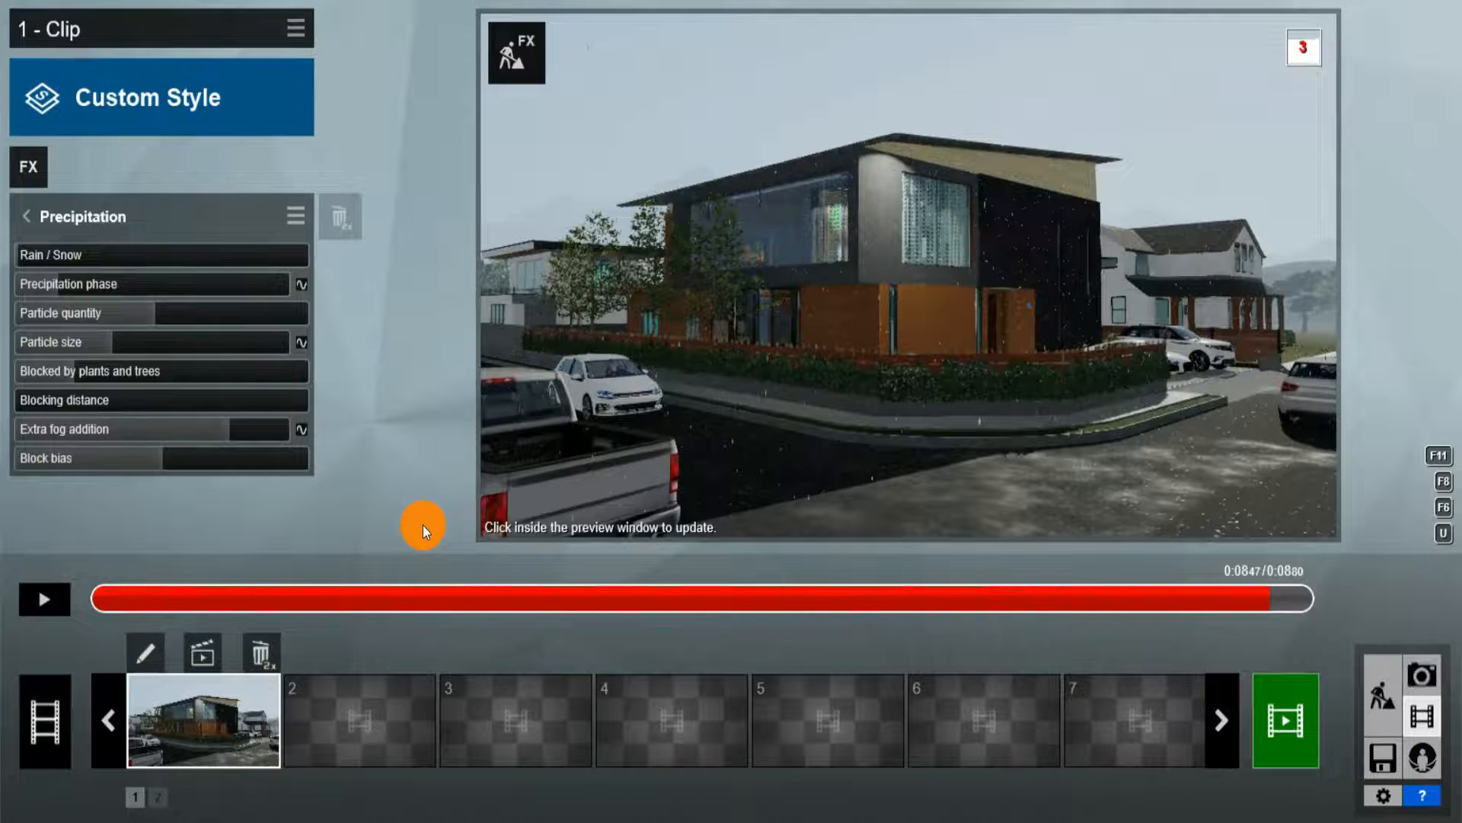
click(26, 217)
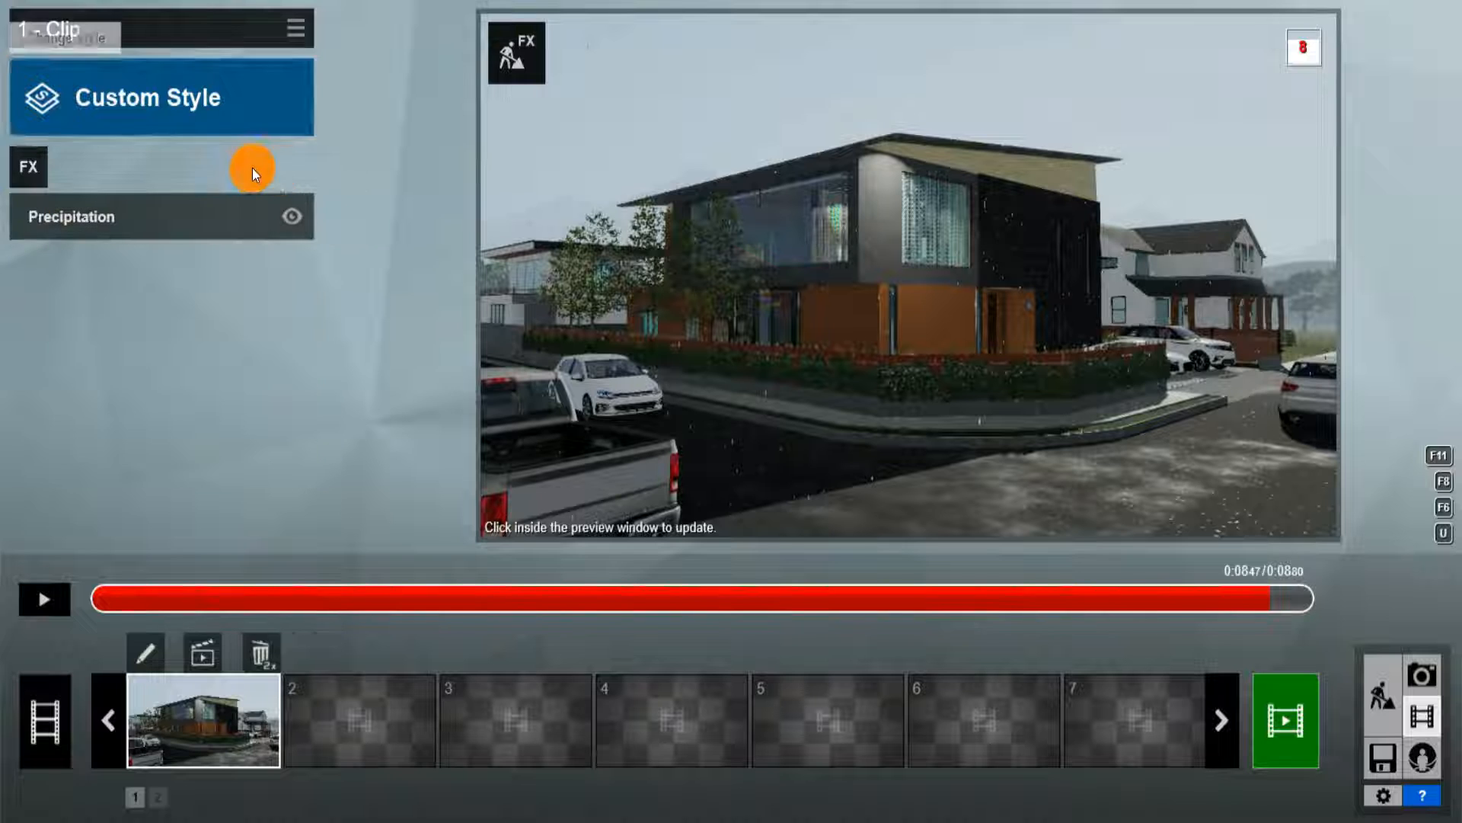
click(27, 161)
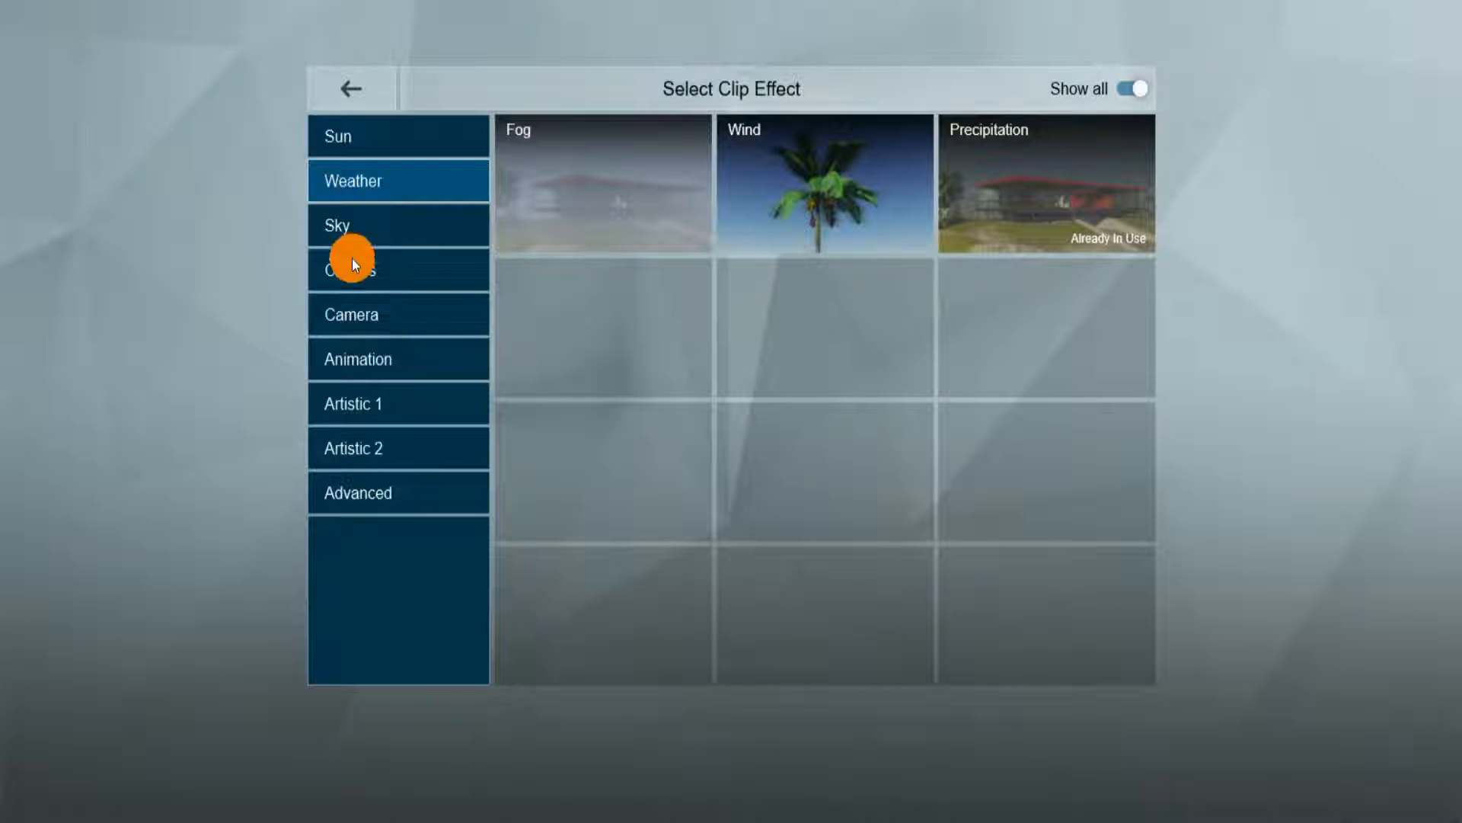
click(402, 271)
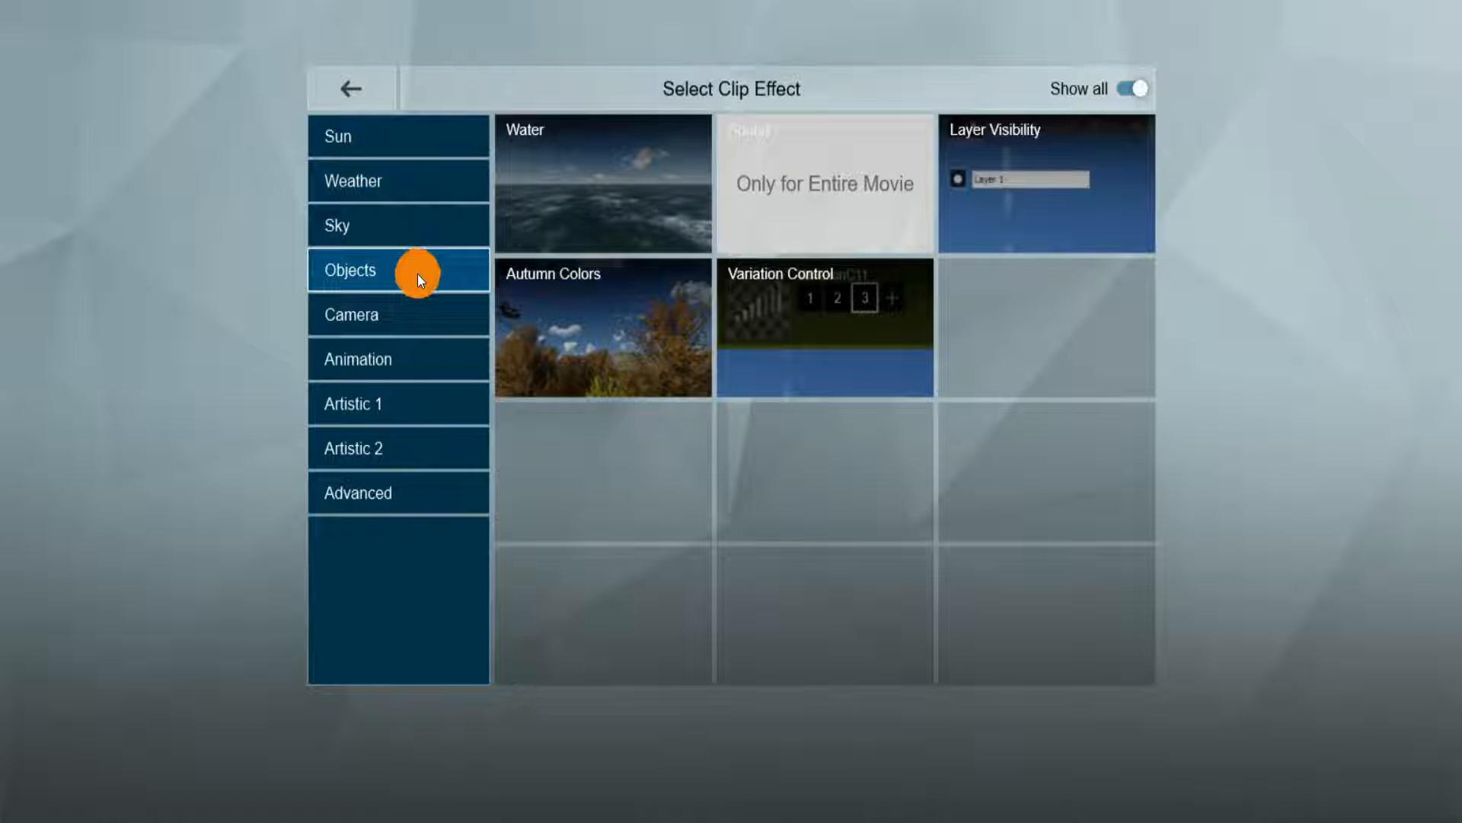
mouse_move(911, 97)
mouse_down()
mouse_move(1131, 255)
mouse_move(1184, 275)
mouse_up()
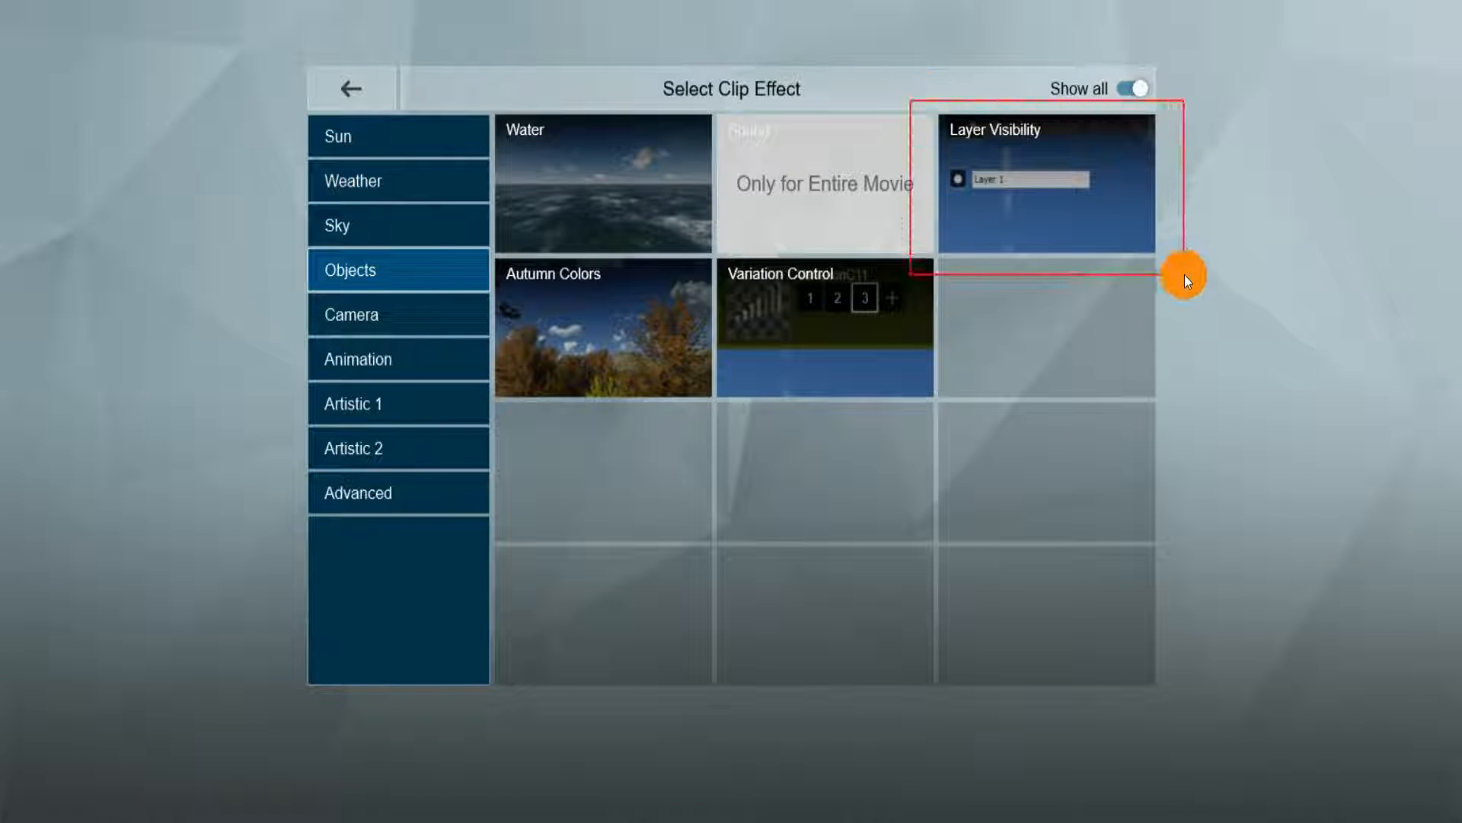
click(1026, 183)
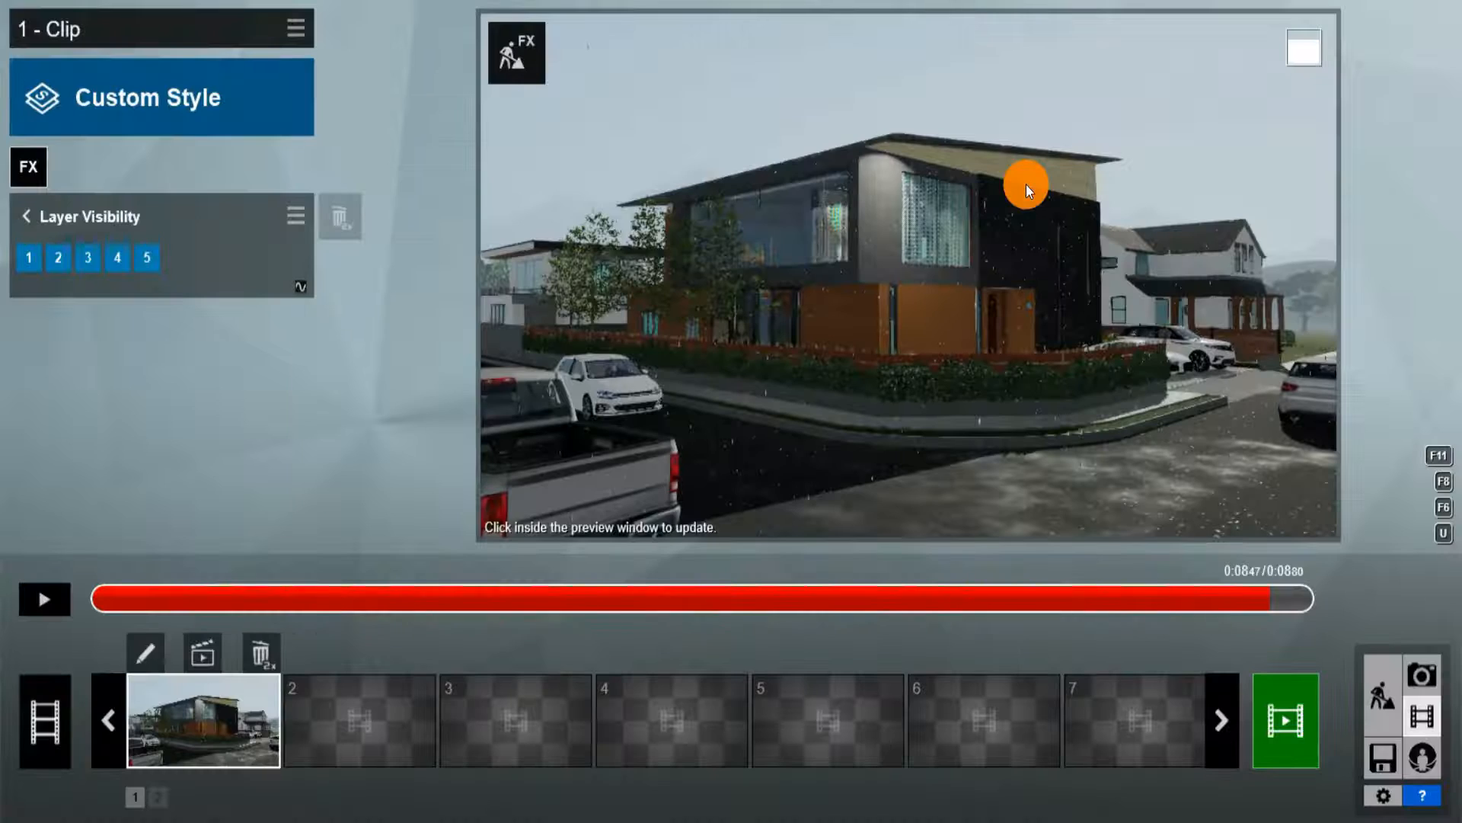
drag(41, 230, 83, 283)
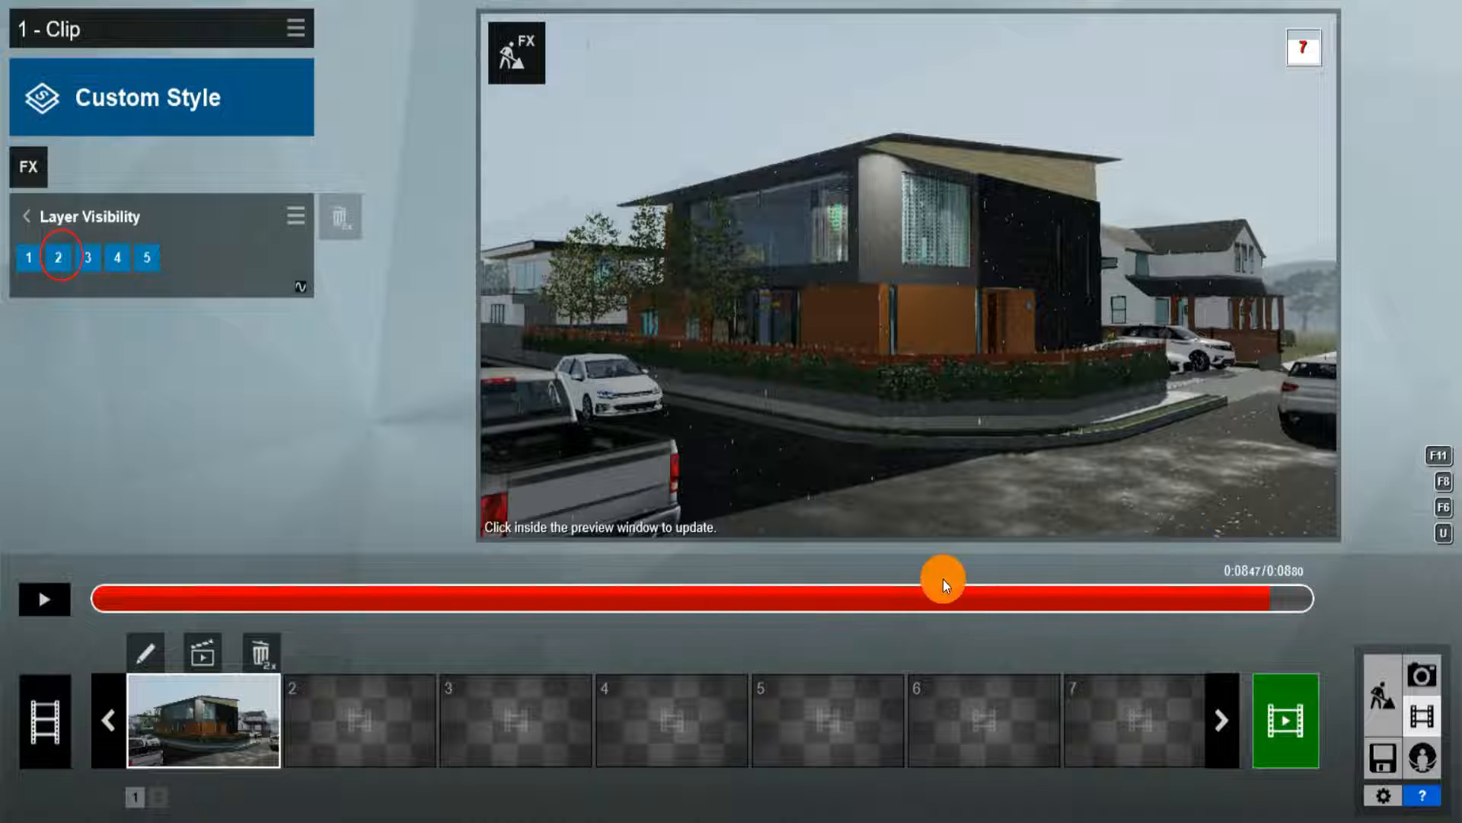
Add a Layer Visibility keyframe at about 0.27 s near the clip's start and turn layer 2 off to hide the pickup truck.
click(42, 602)
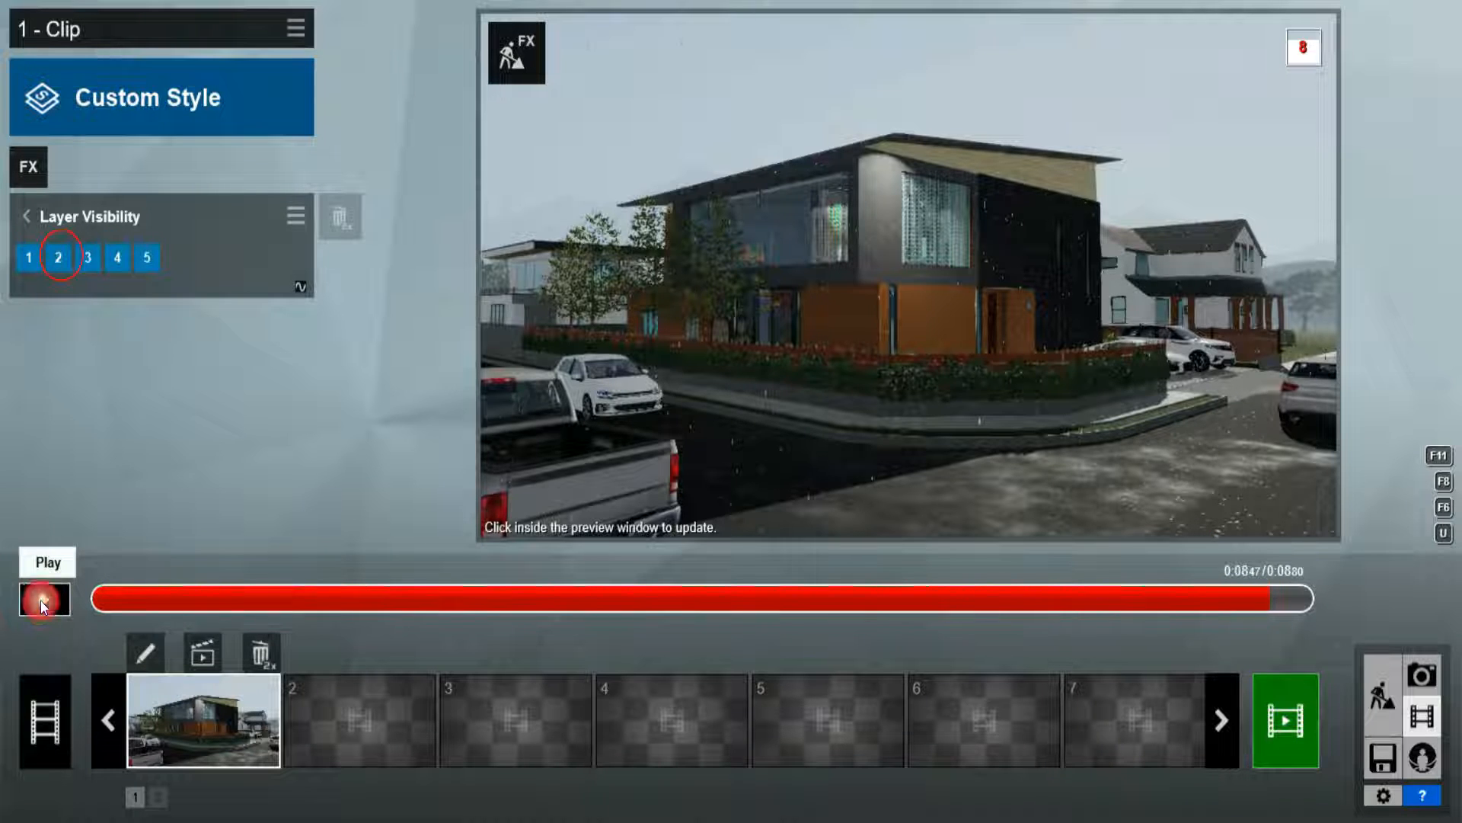
click(40, 600)
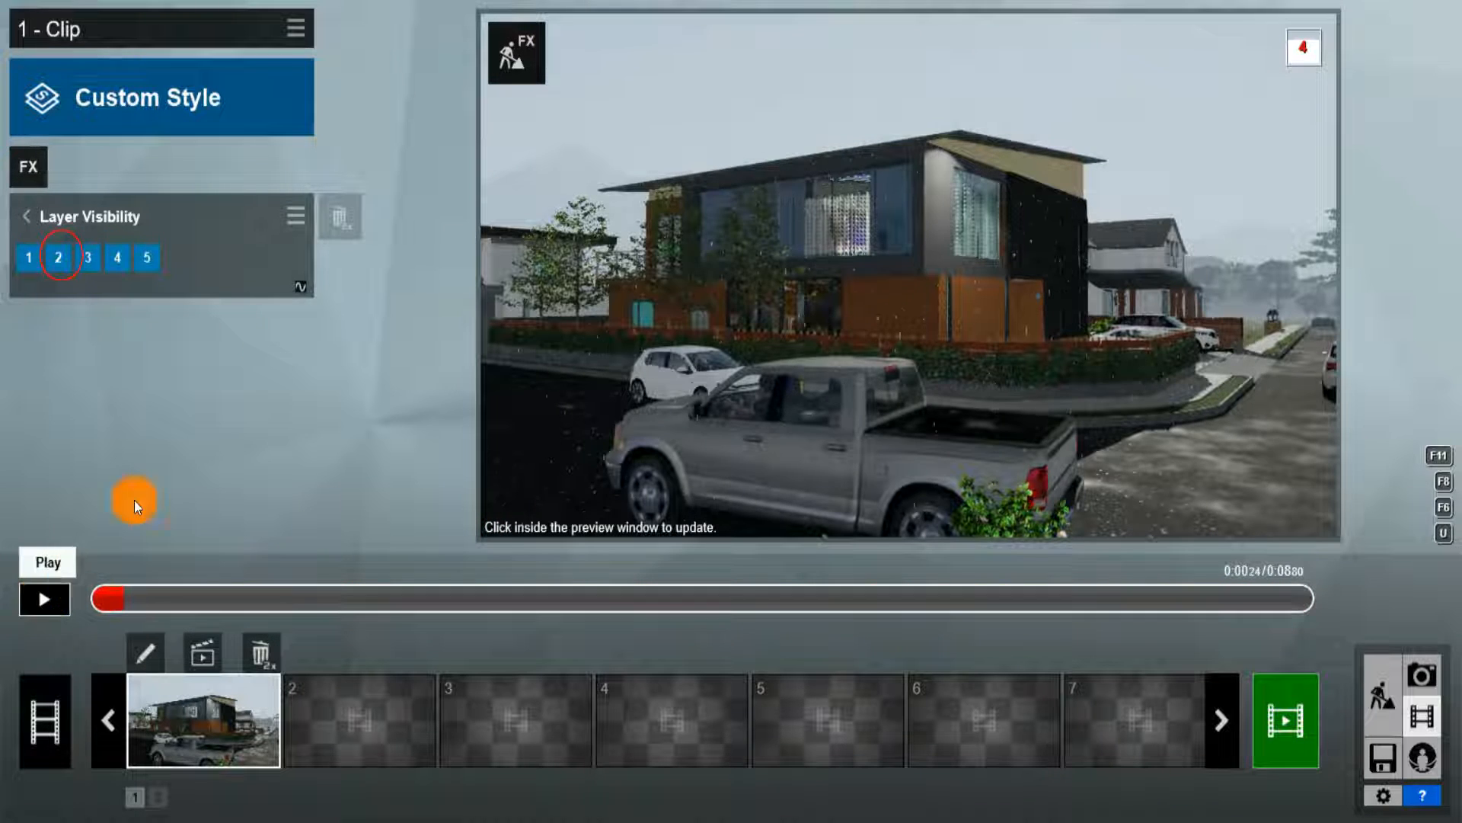
click(301, 287)
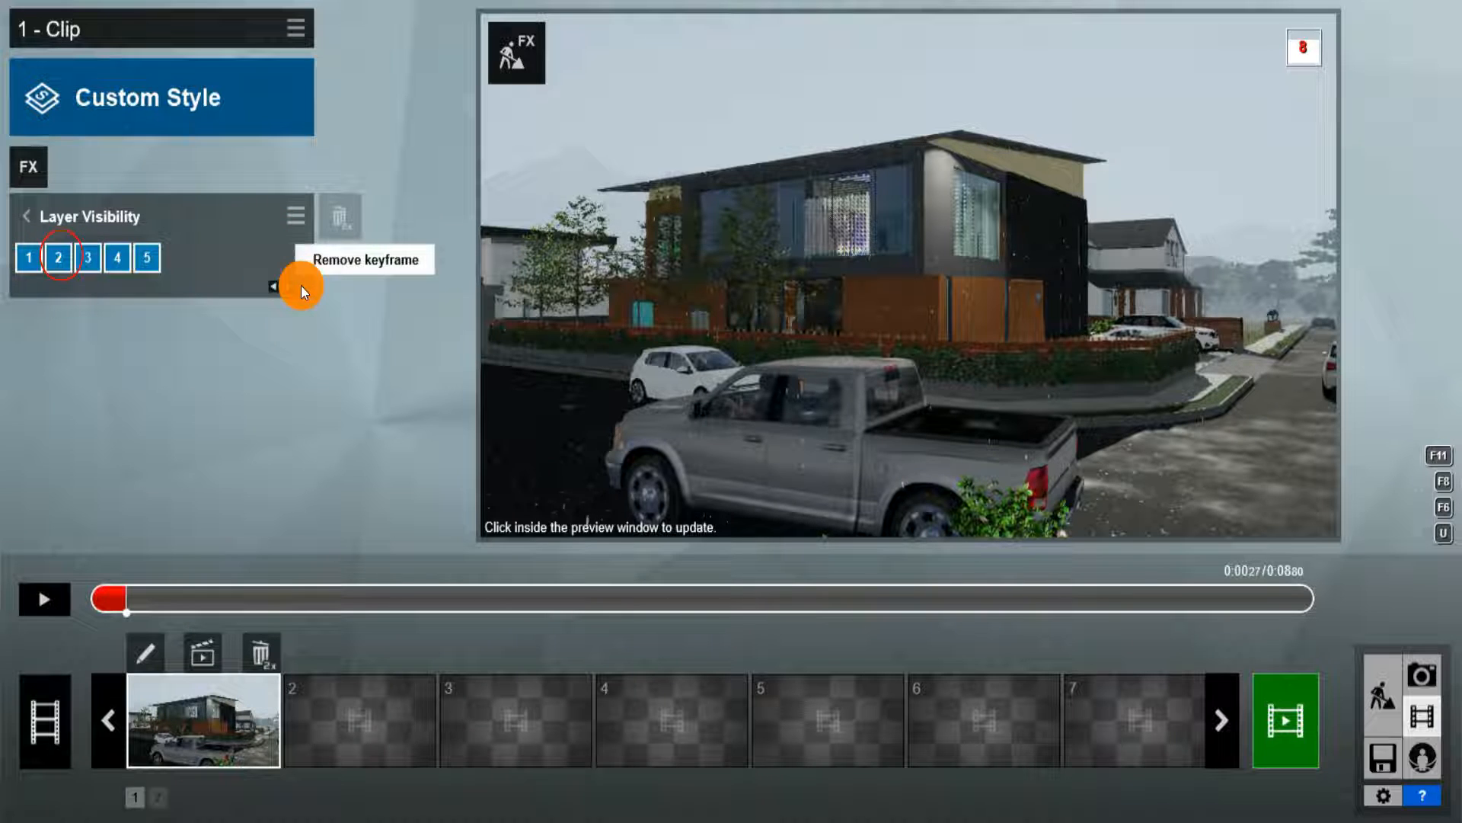
click(68, 262)
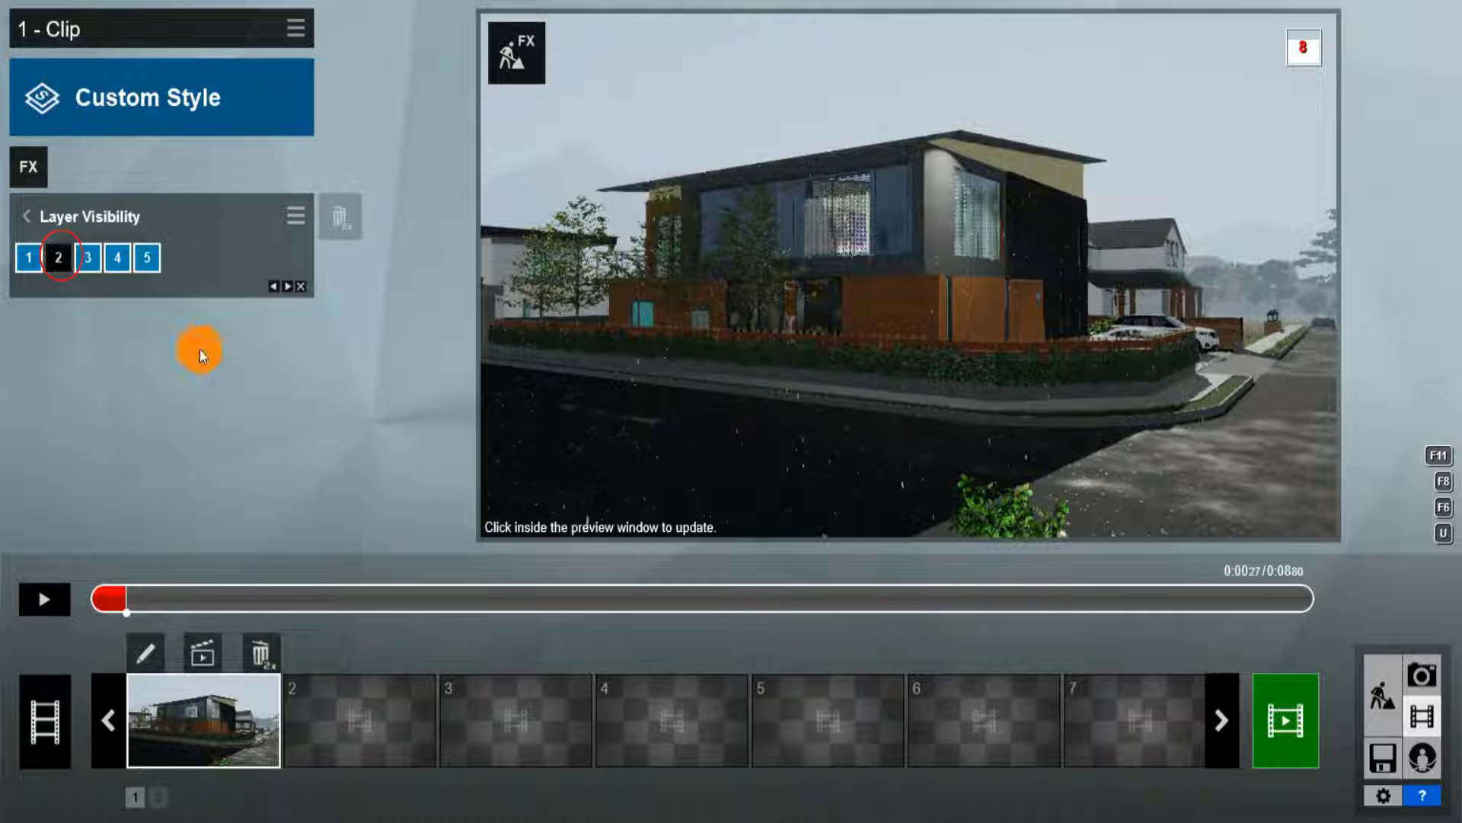
click(59, 258)
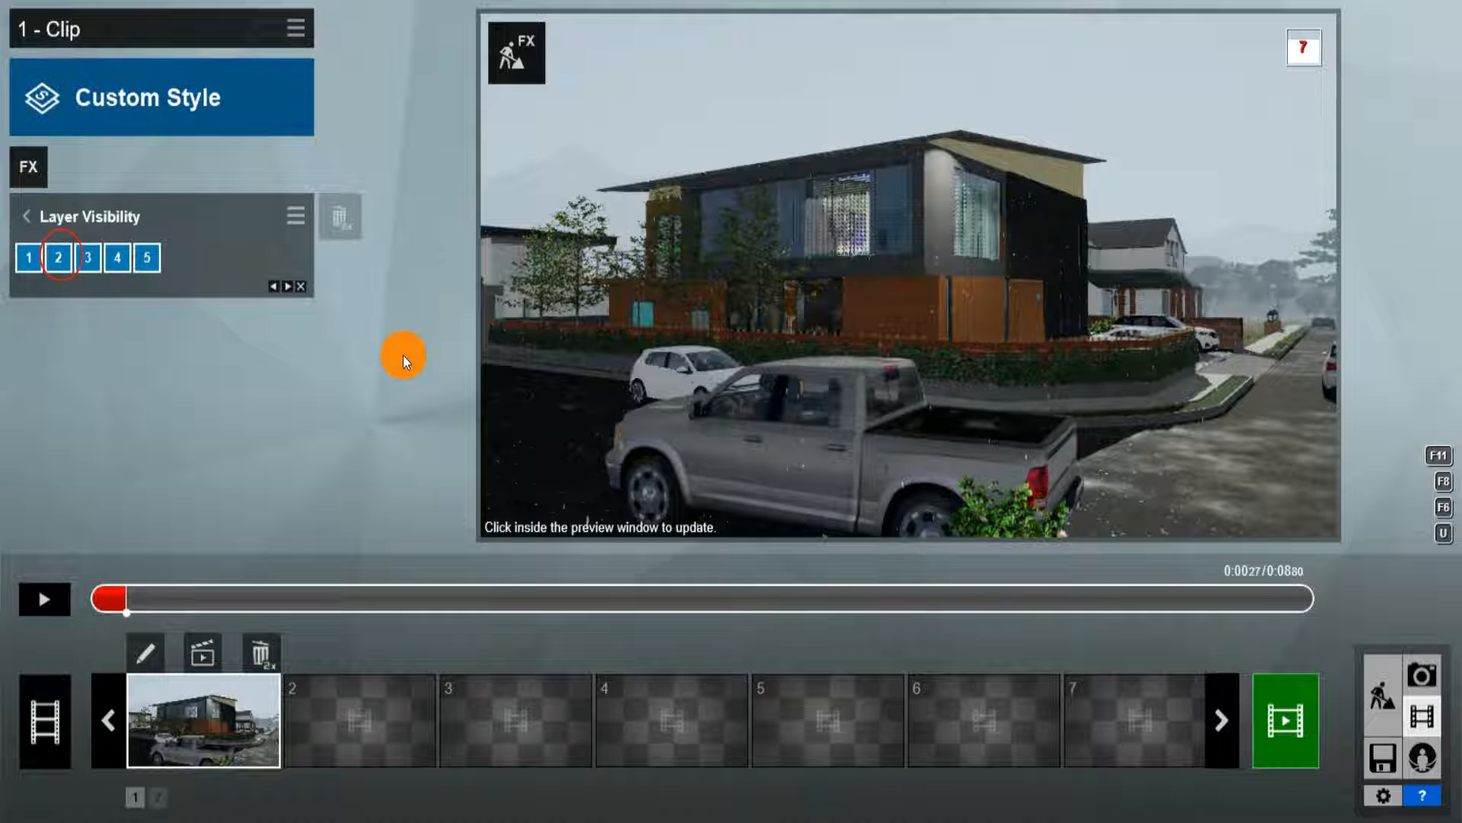
click(55, 258)
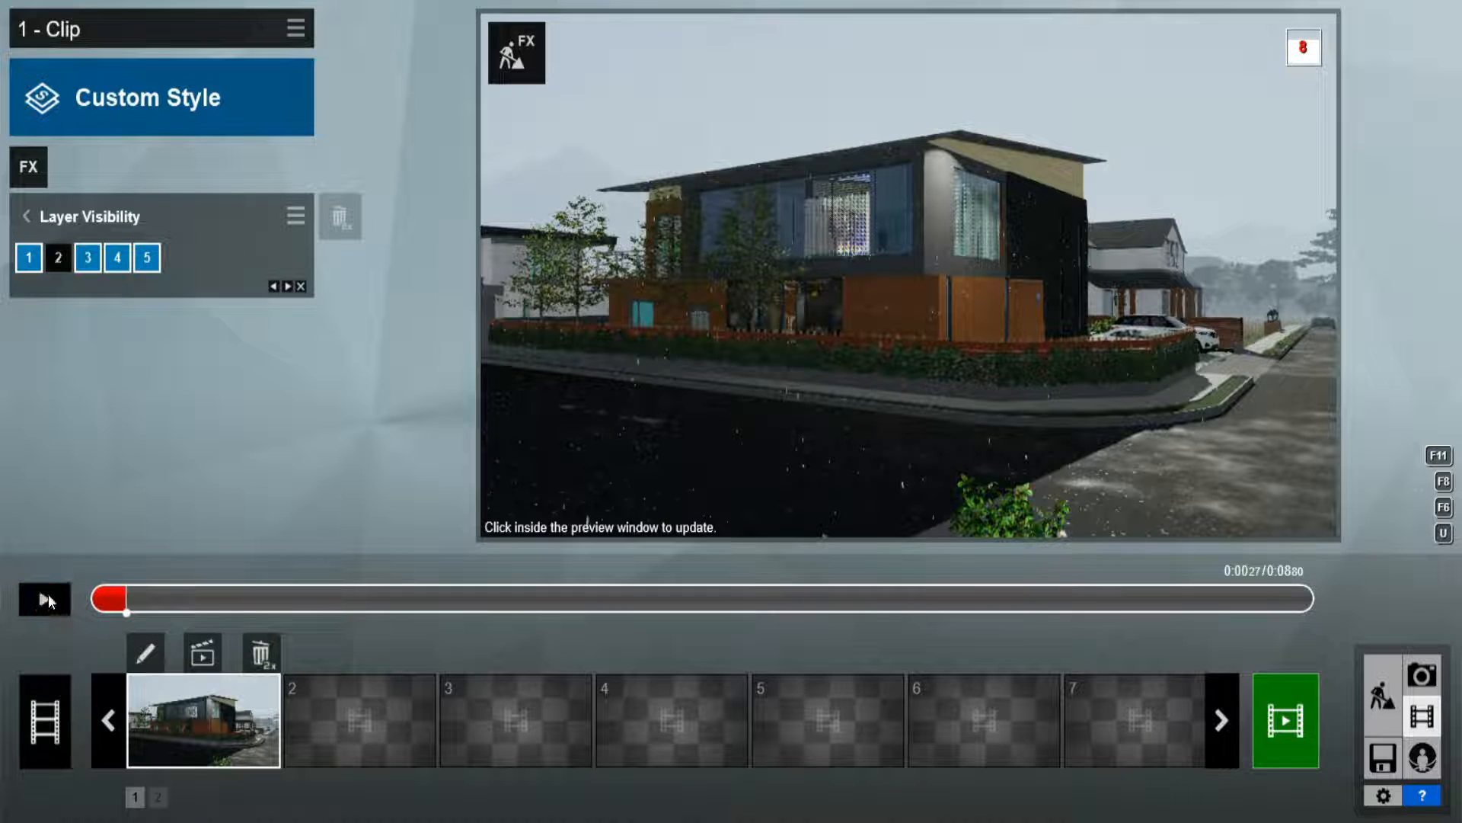
Play back the clip to review it with layer 2 hidden, and leave the Layer Visibility settings.
click(48, 597)
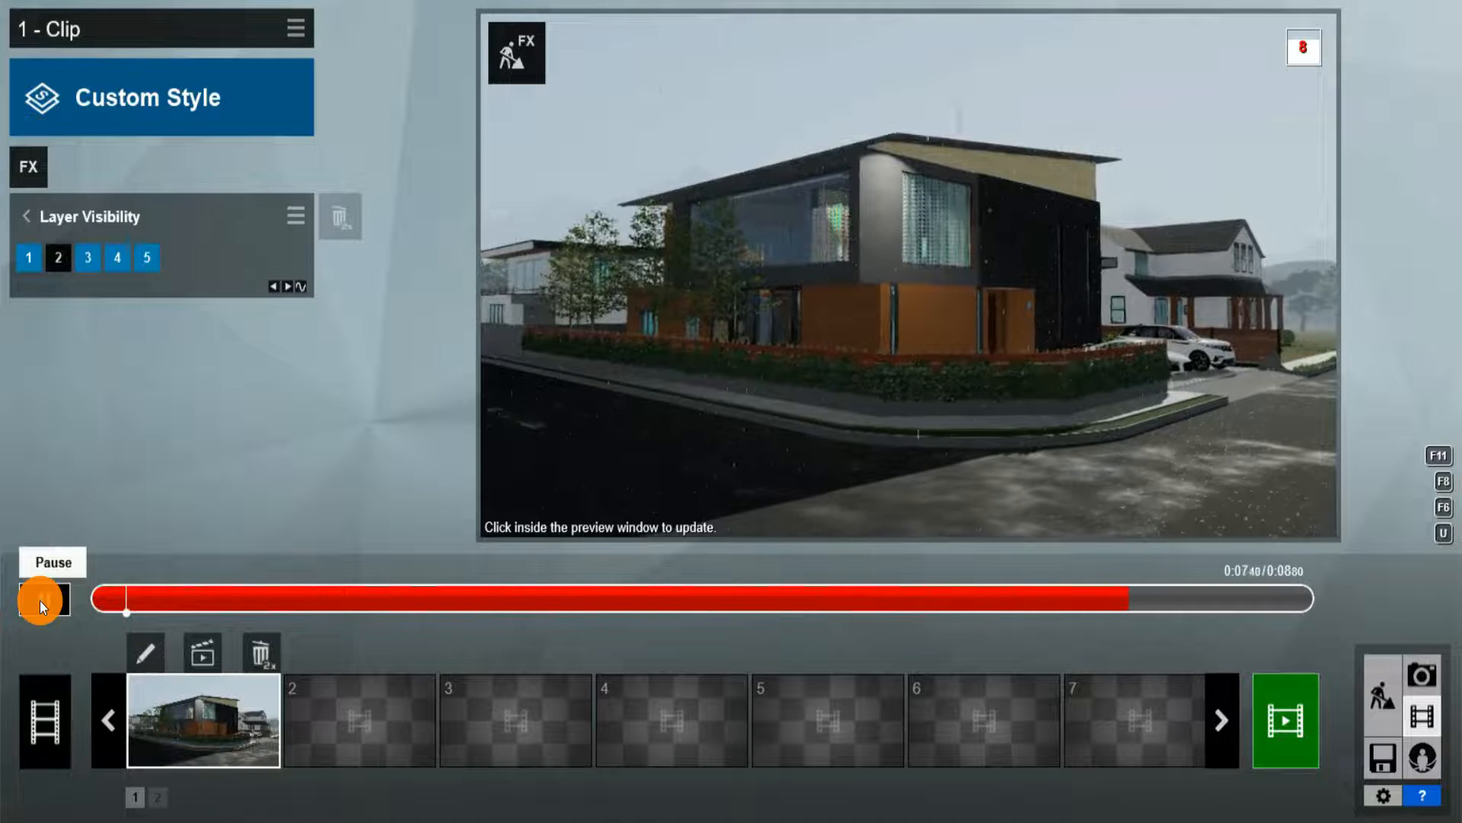
click(41, 600)
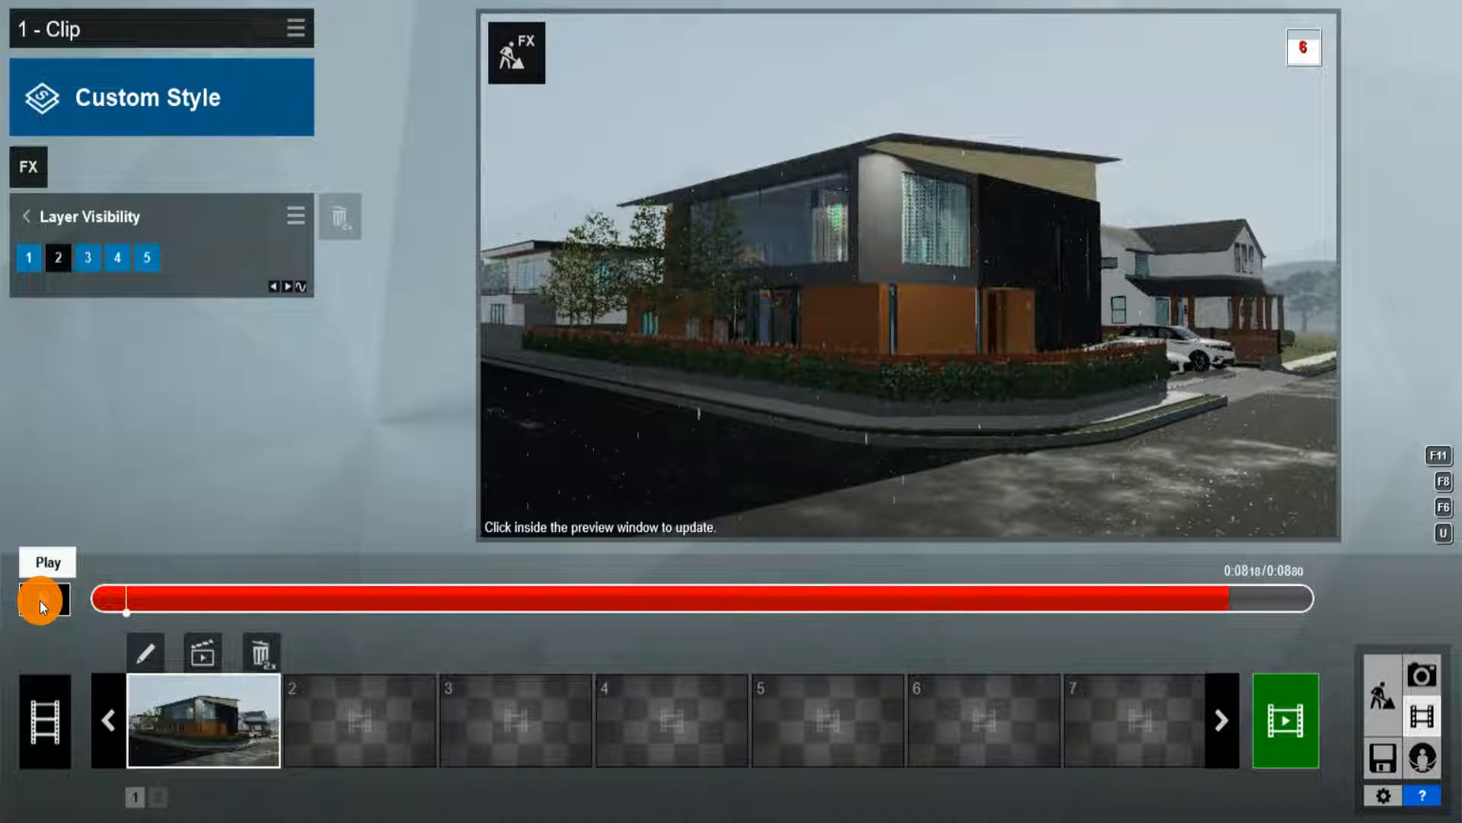
click(26, 215)
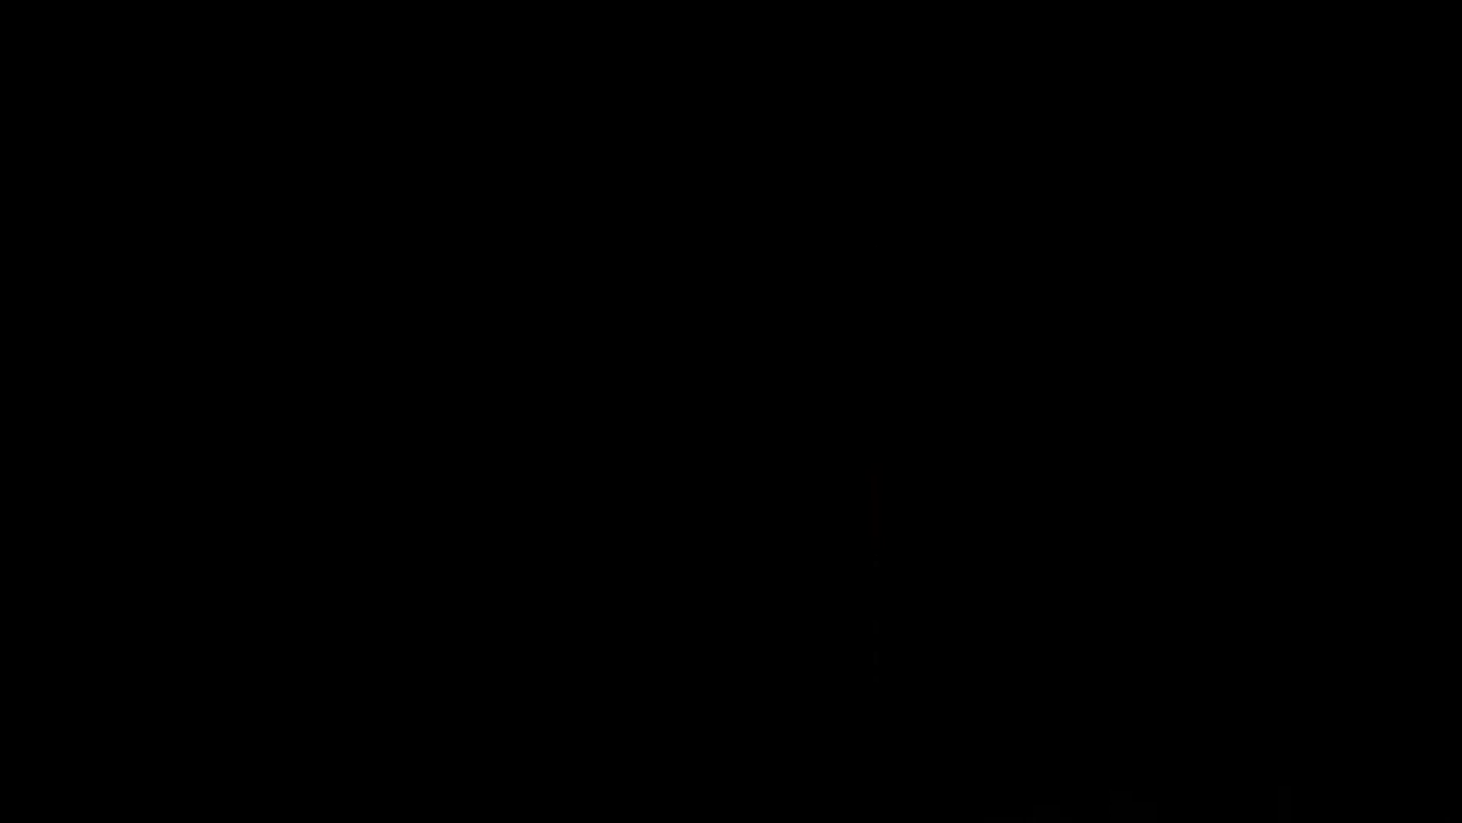
Start recording a second clip in empty slot 2 and capture its first camera view of the house corner at about 26 mm focal length.
click(324, 743)
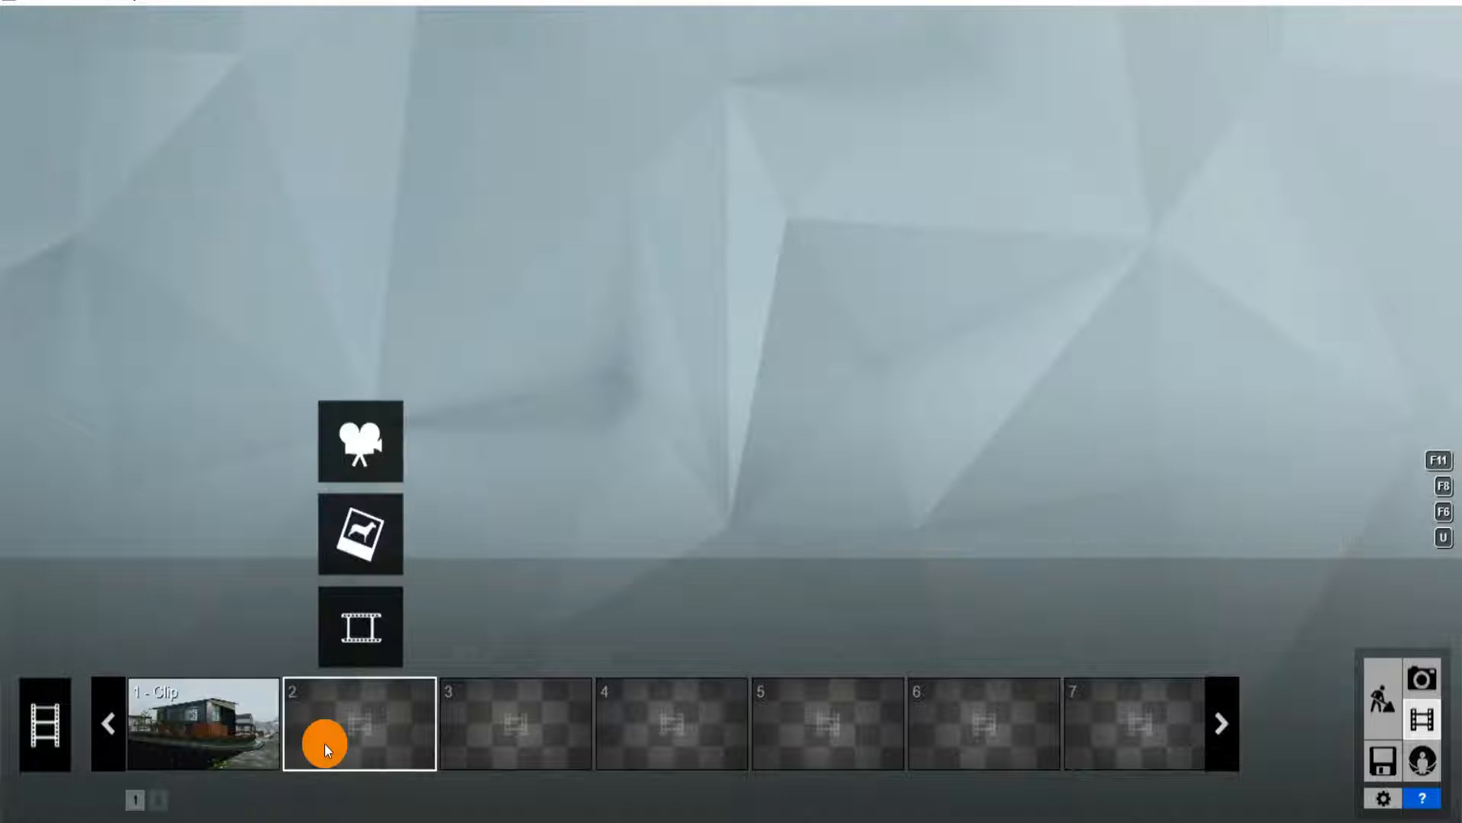
click(370, 455)
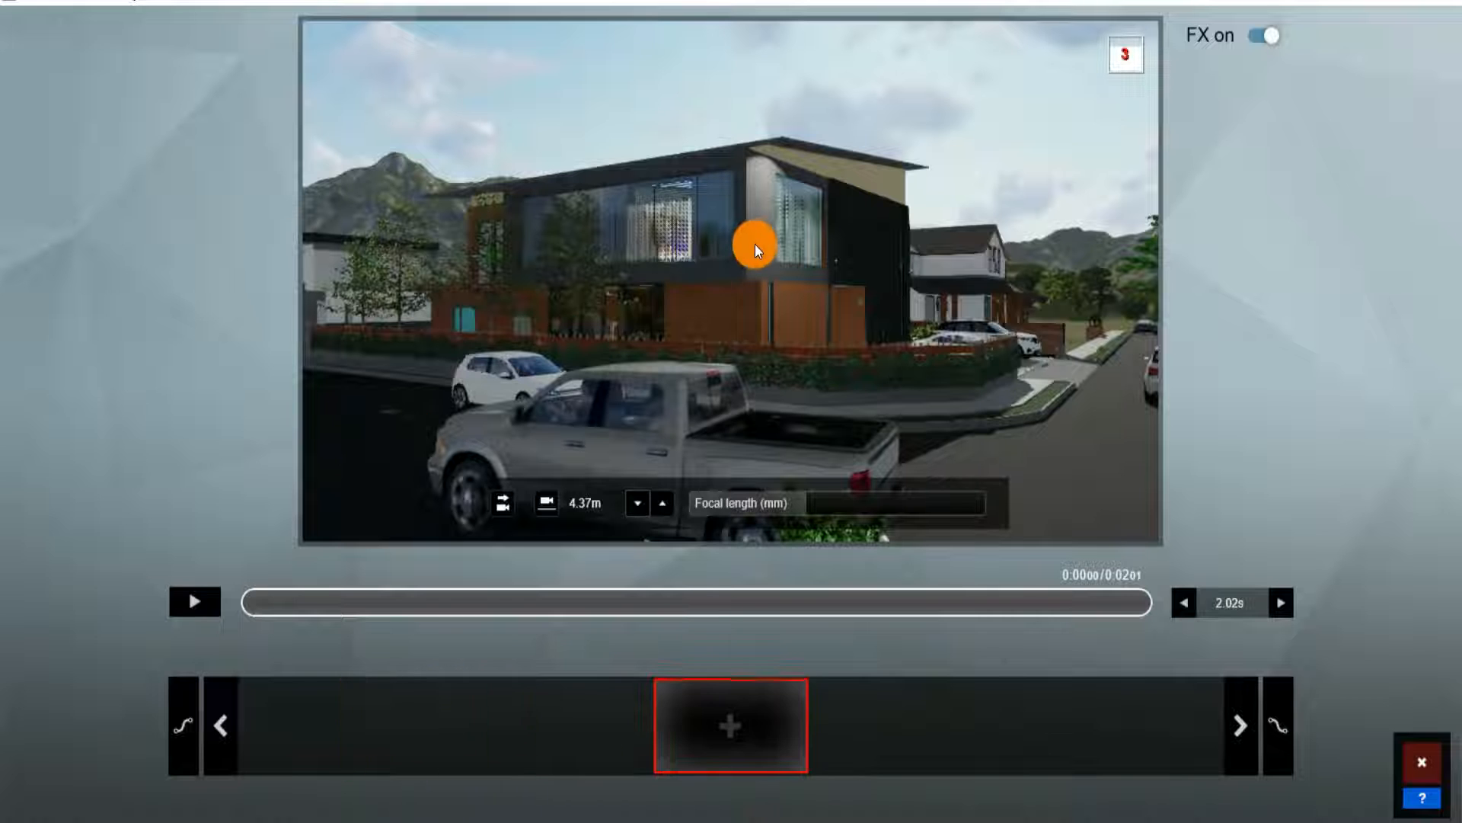
key(w)
key(e)
key(d)
mouse_move(836, 289)
right_down()
mouse_move(769, 291)
mouse_move(820, 339)
right_up()
key(d)
key(s)
key(q)
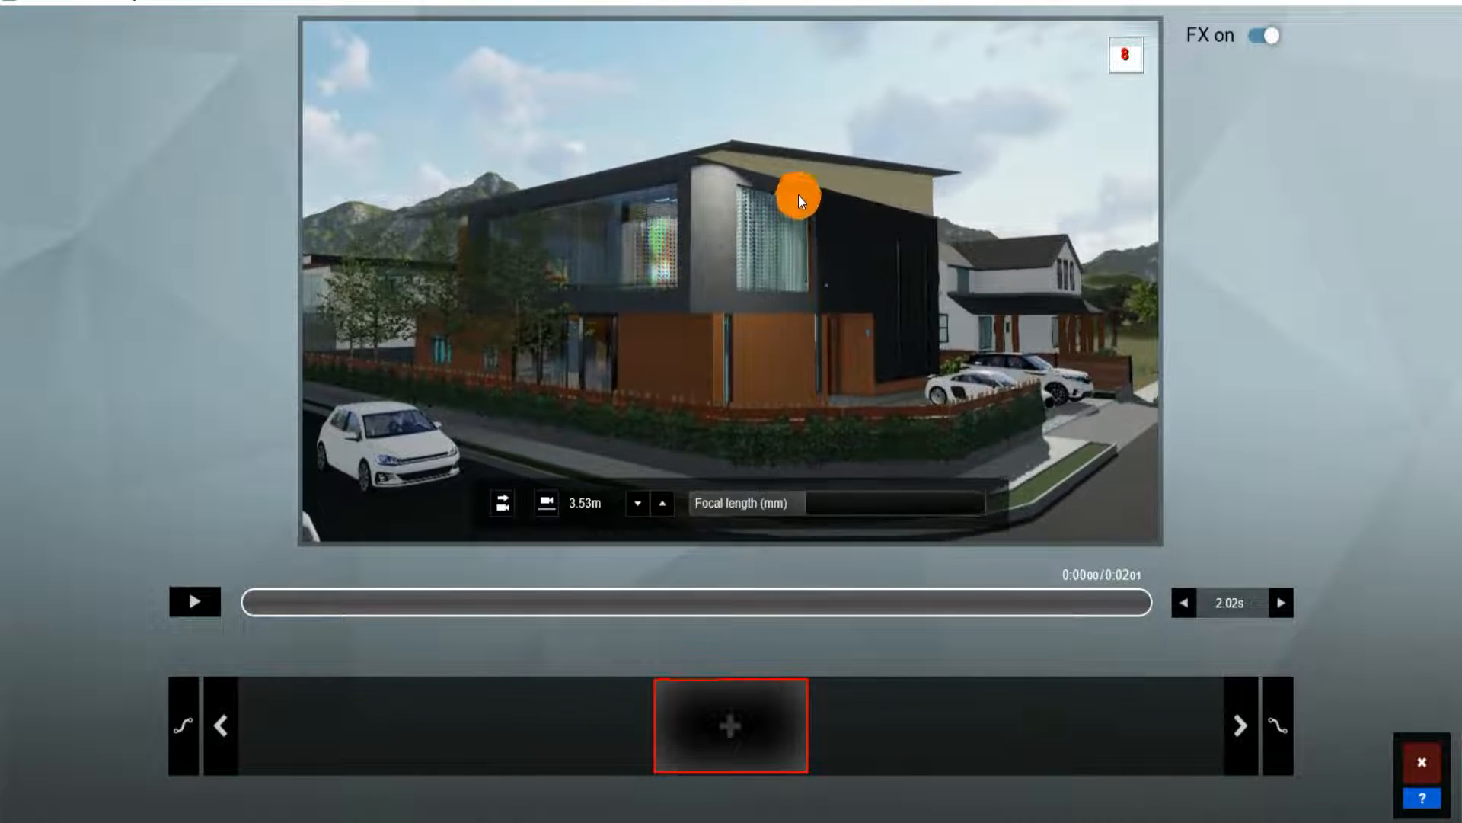
key(a)
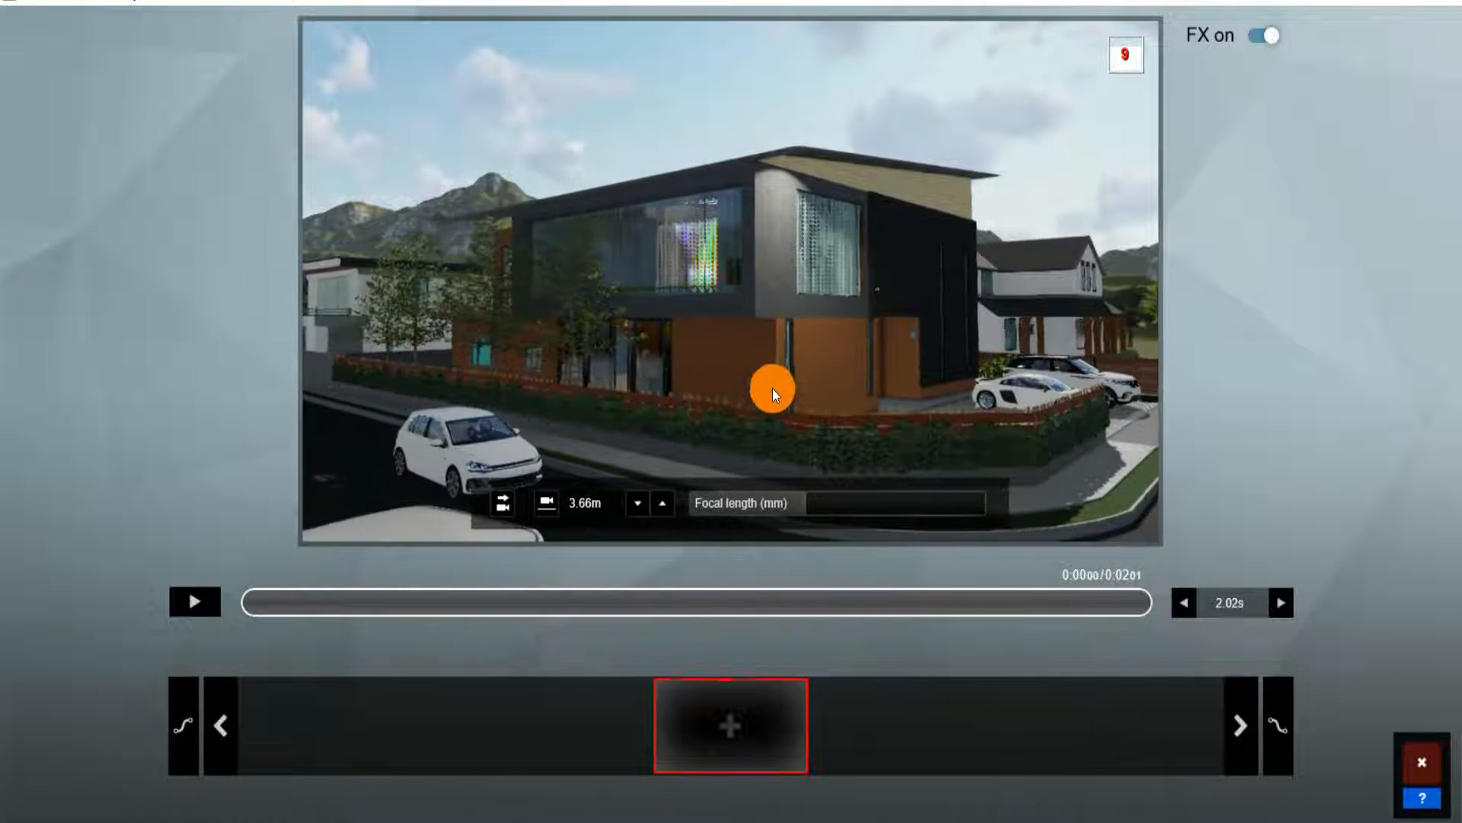
click(799, 501)
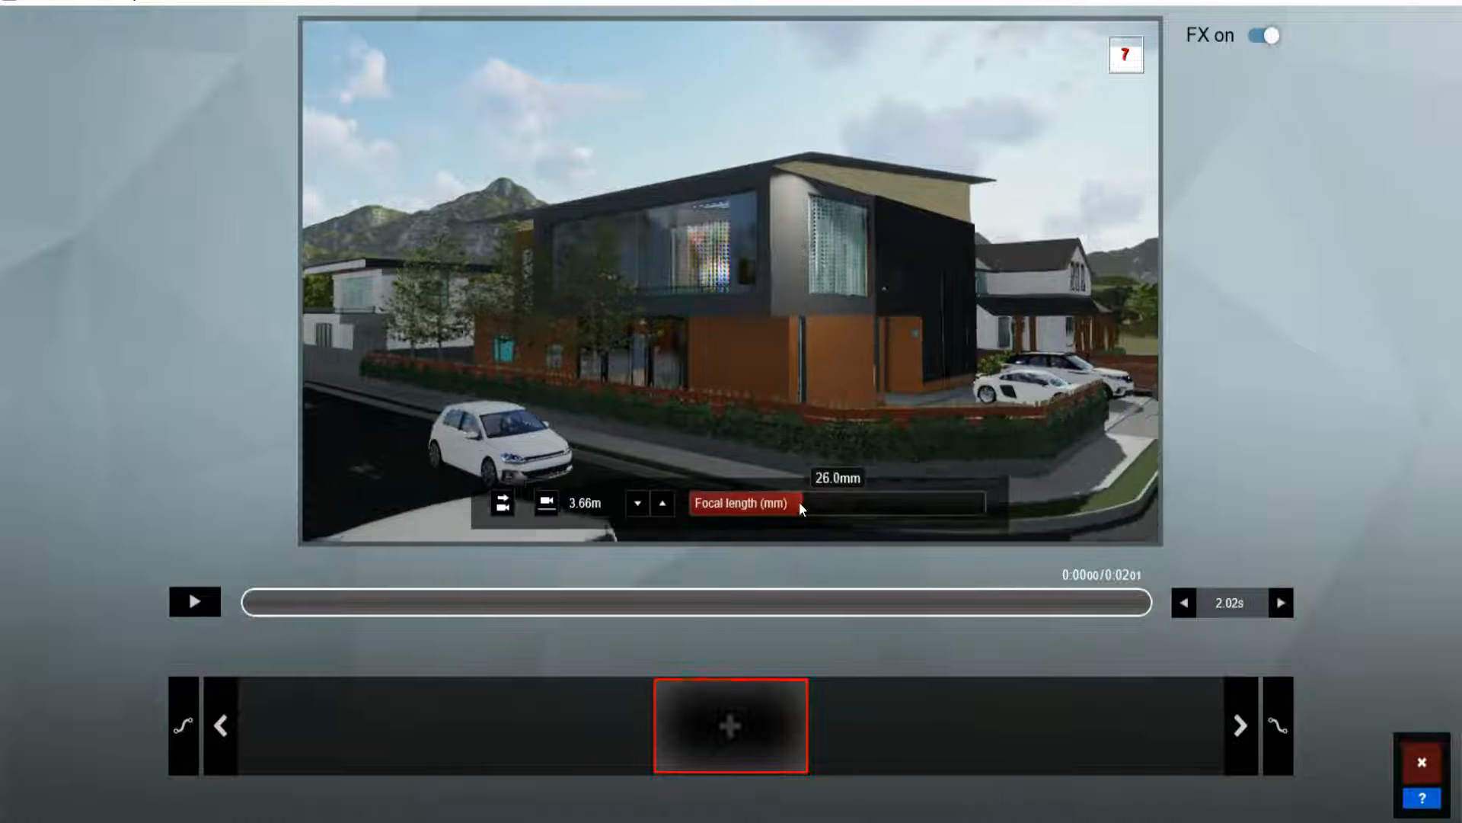
click(725, 737)
Lengthen the clip to 6.02 s and capture a second camera view shifted toward the parked cars beside the house.
click(1281, 603)
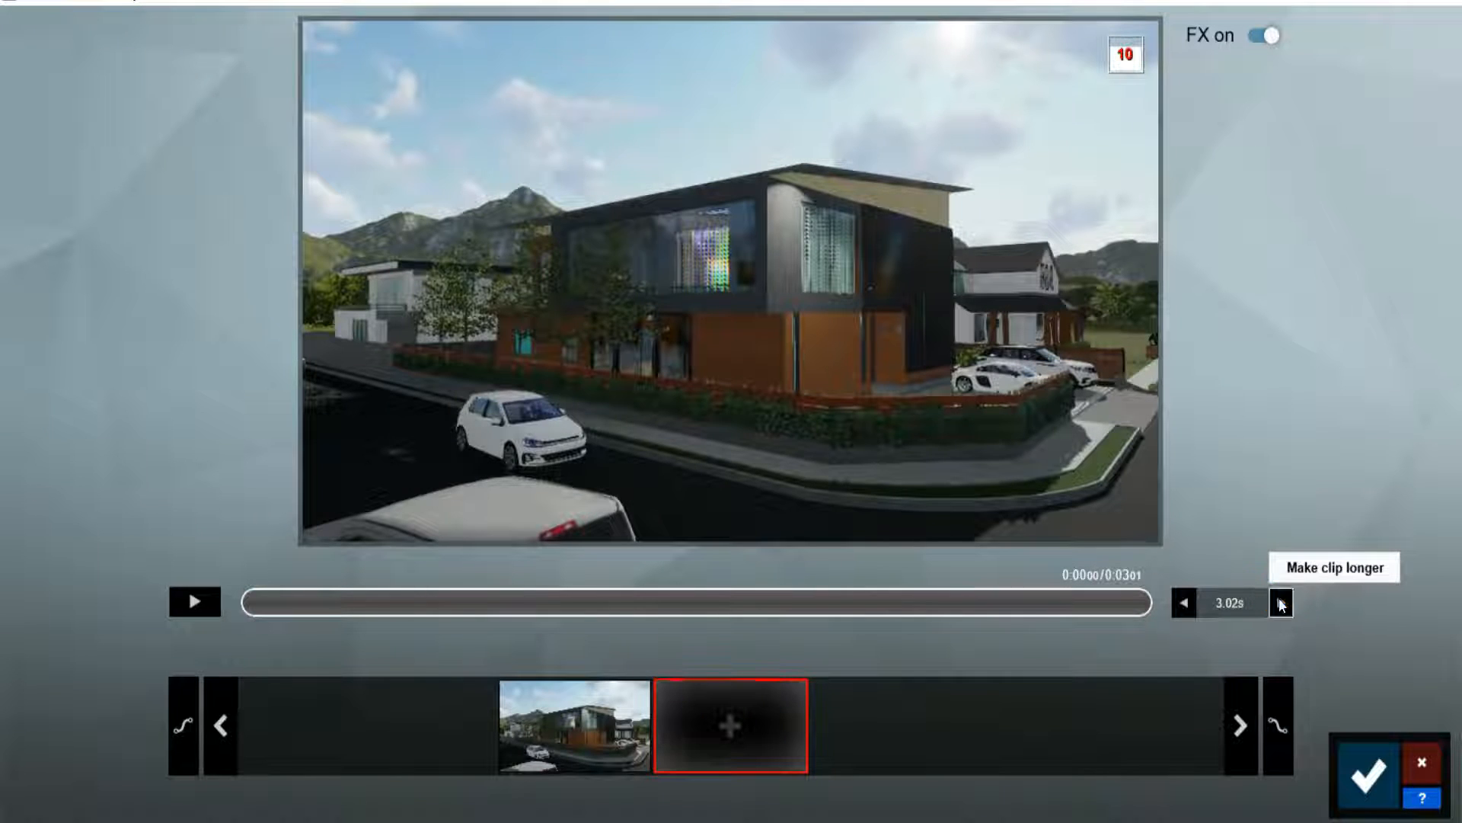
click(1282, 603)
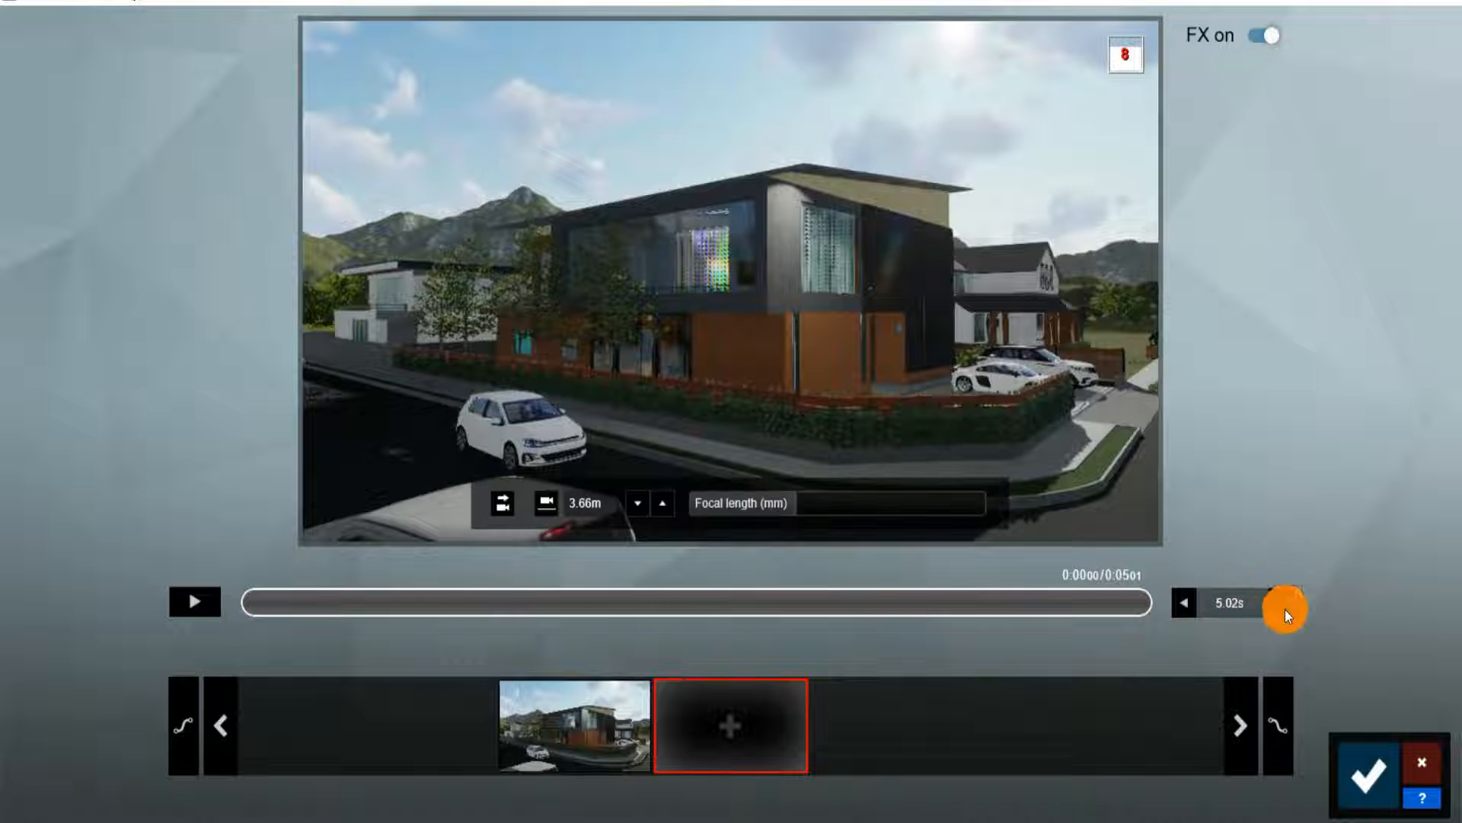
key(d)
right_drag(729, 280, 705, 273)
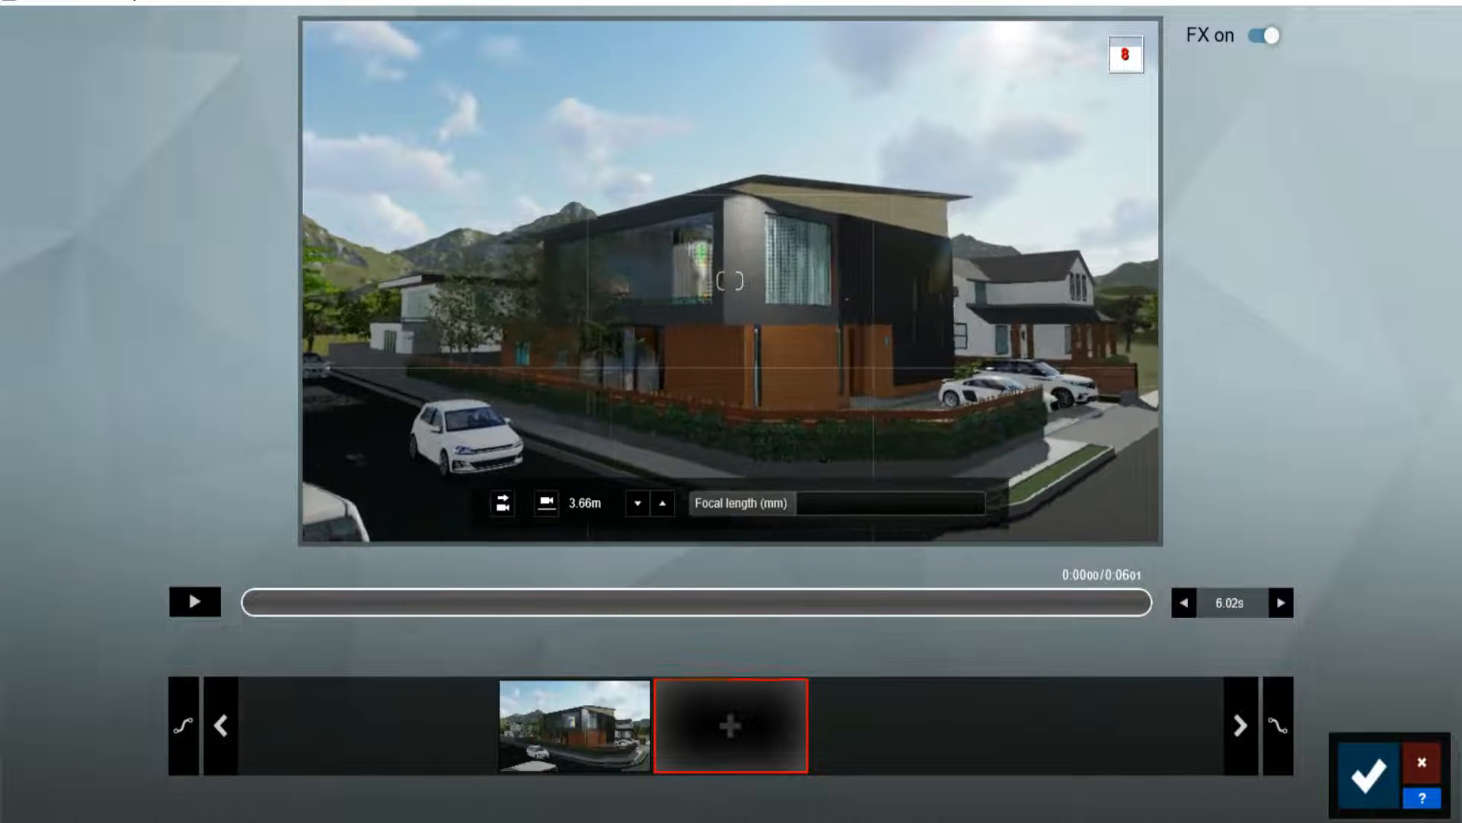
key(d)
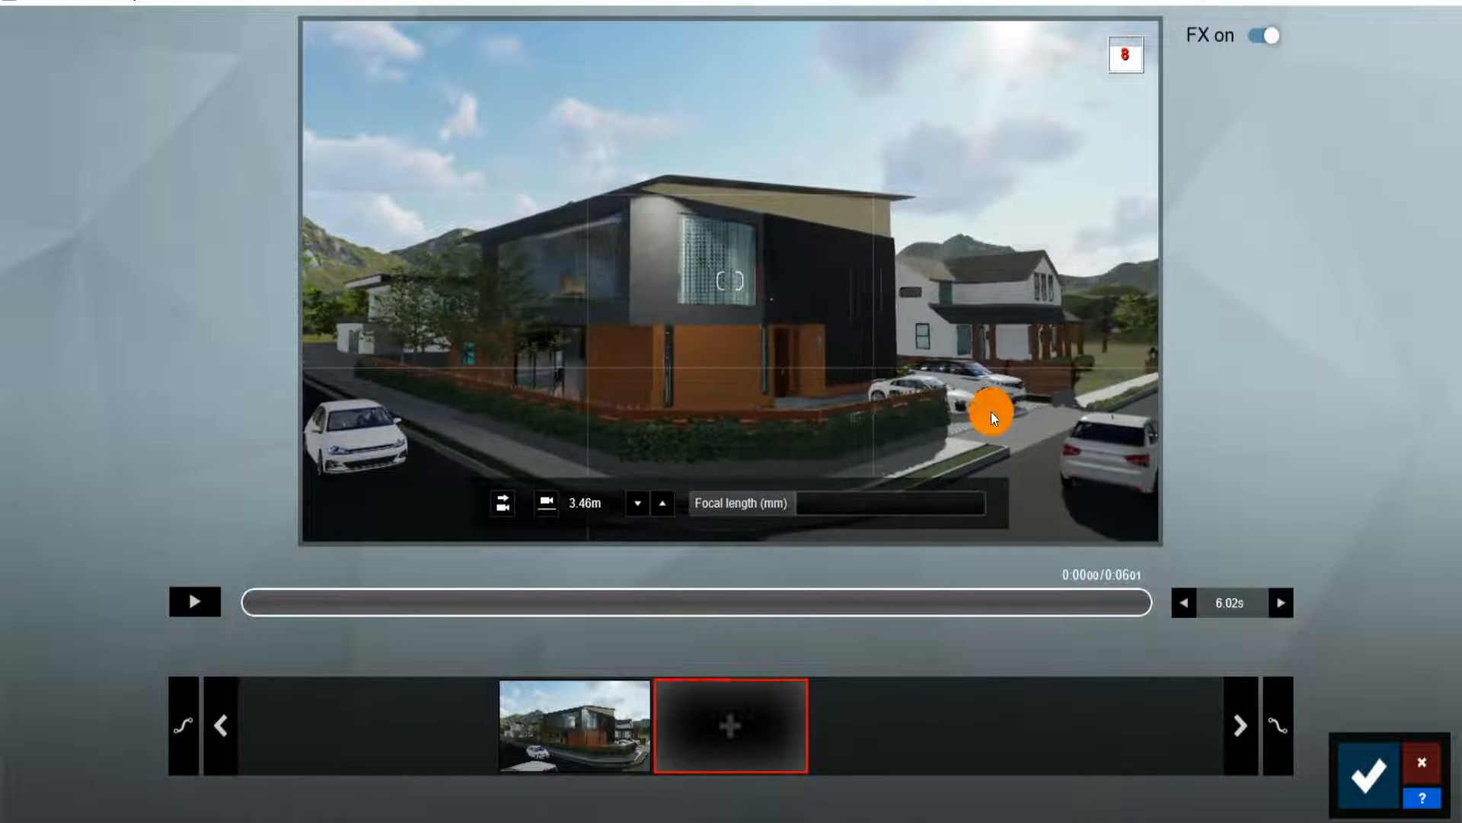
click(731, 727)
Pull the camera slightly back and save the recorded two-view clip.
key(s)
key(a)
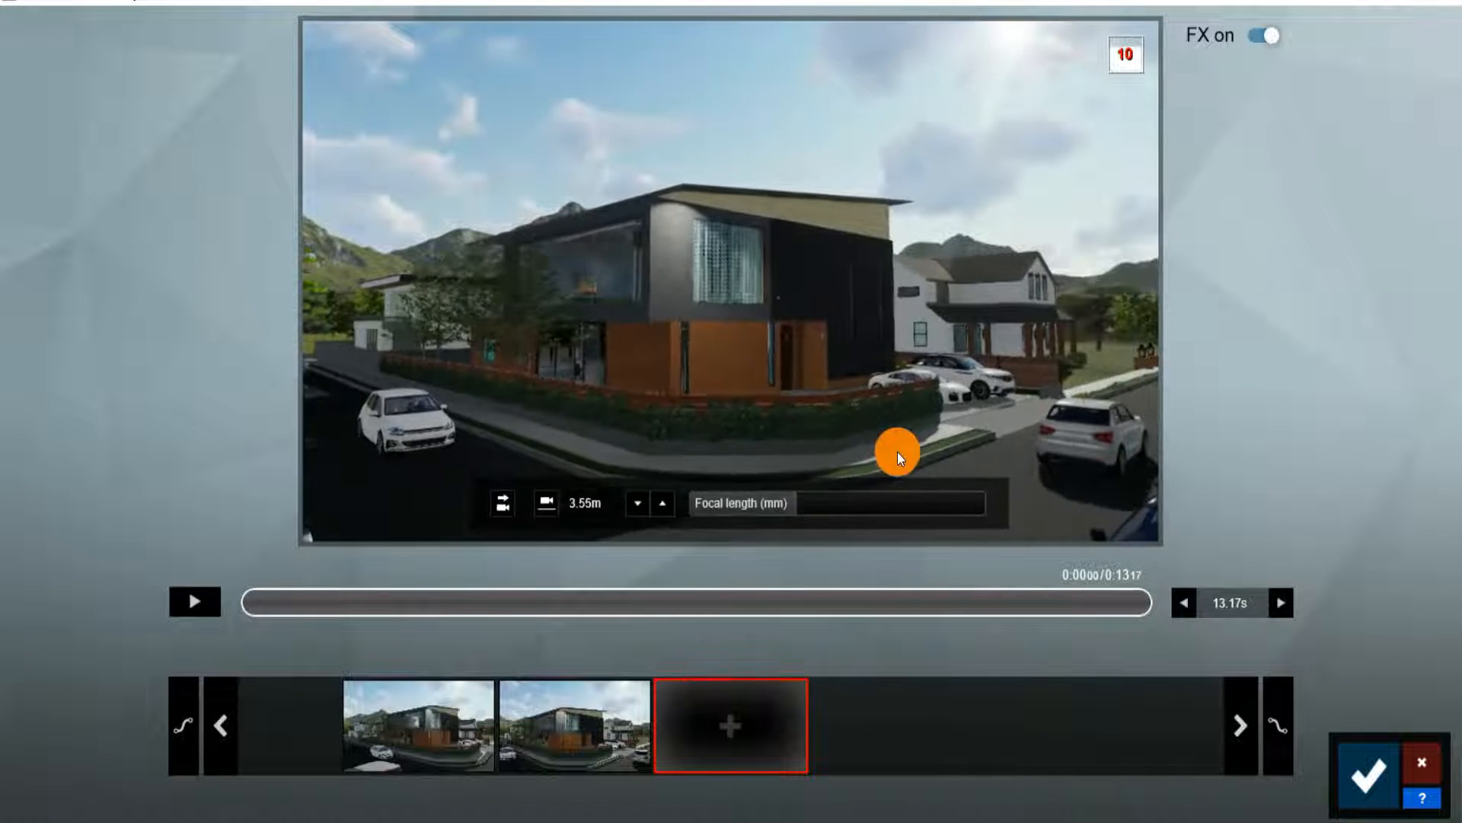
click(1372, 783)
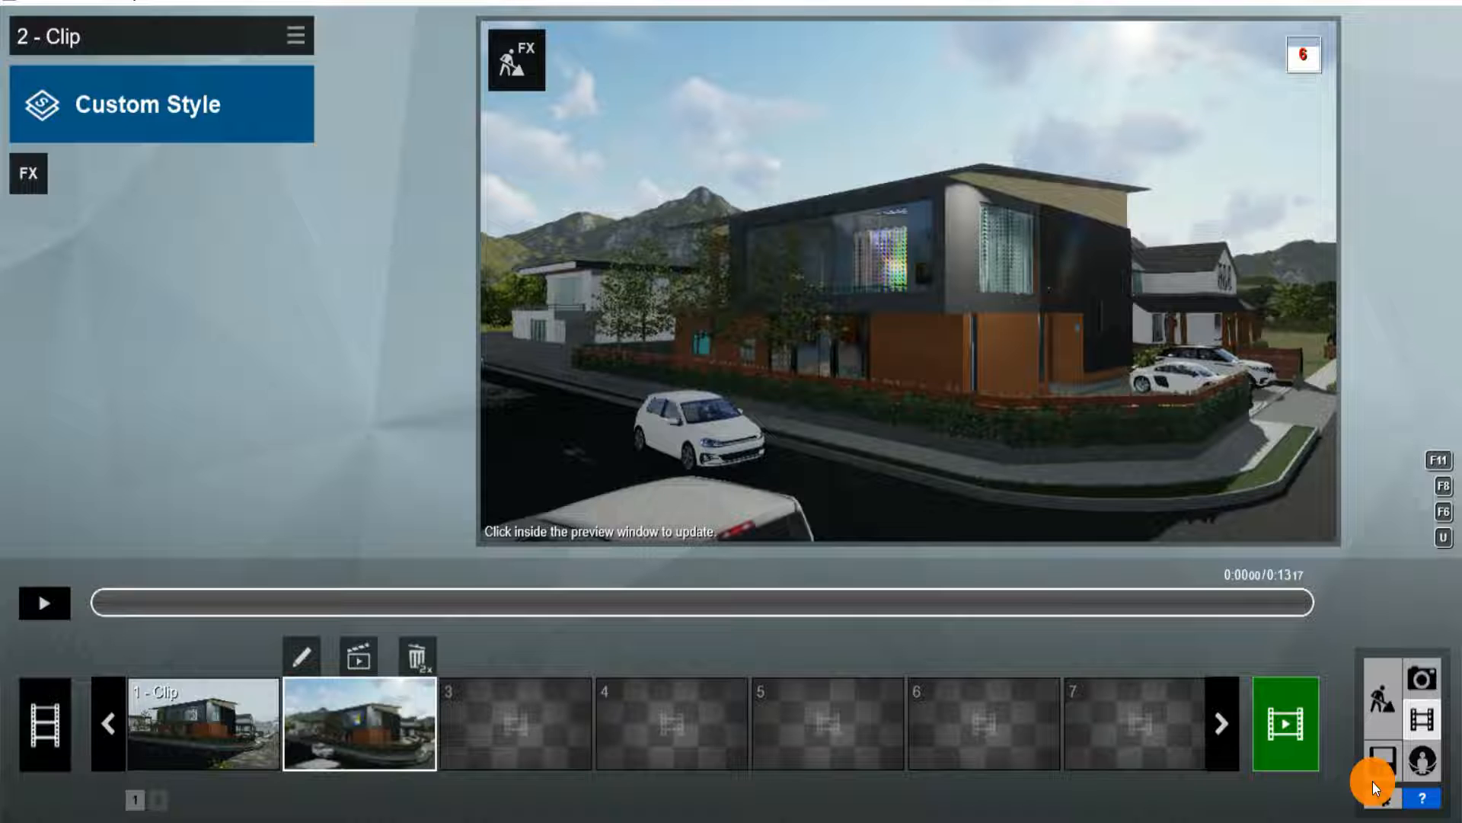
Apply the Realistic style to the second clip.
click(247, 107)
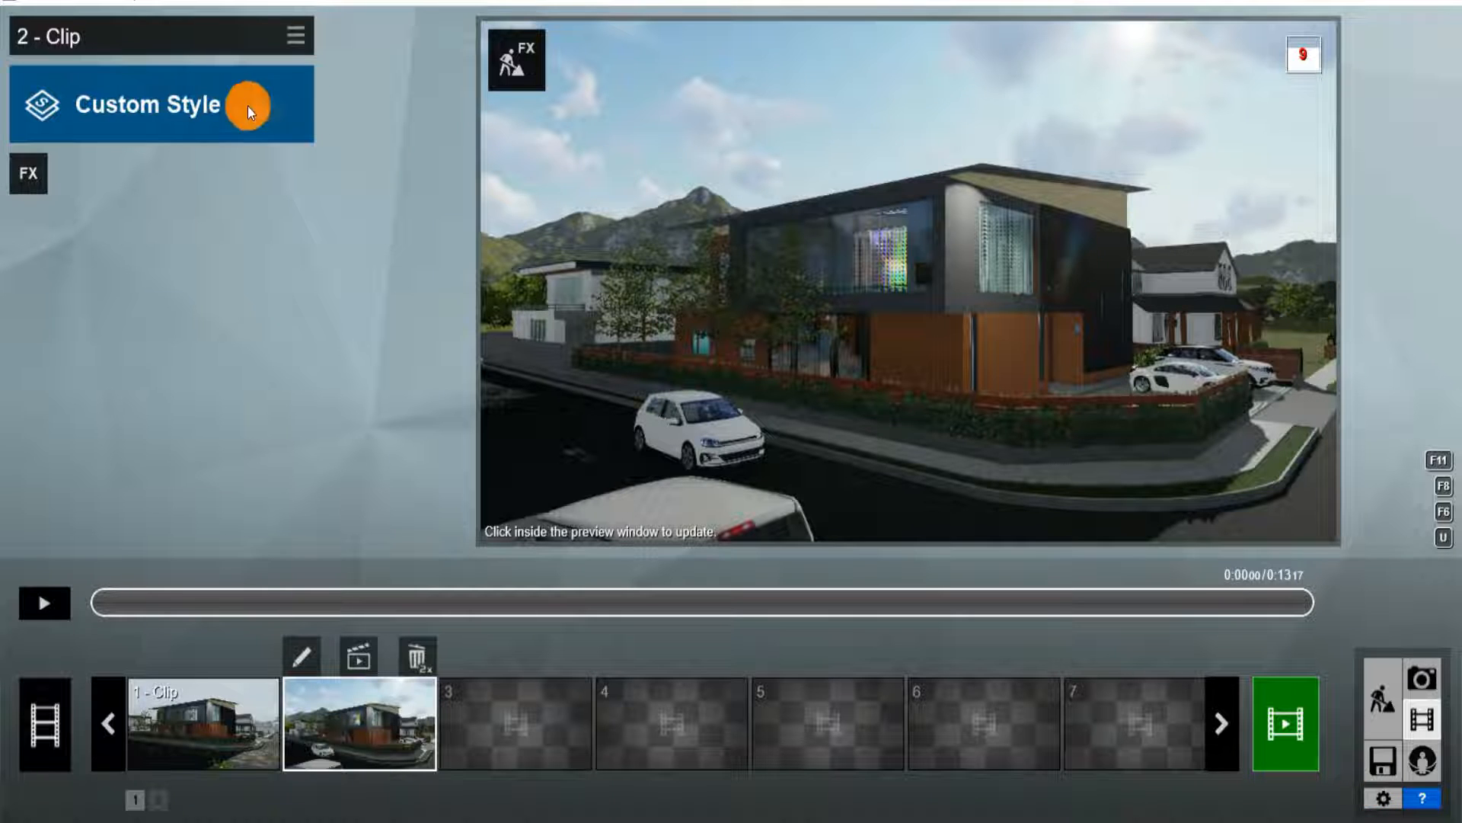
mouse_move(3, 51)
mouse_down()
mouse_move(218, 175)
mouse_move(374, 147)
mouse_move(341, 166)
mouse_up()
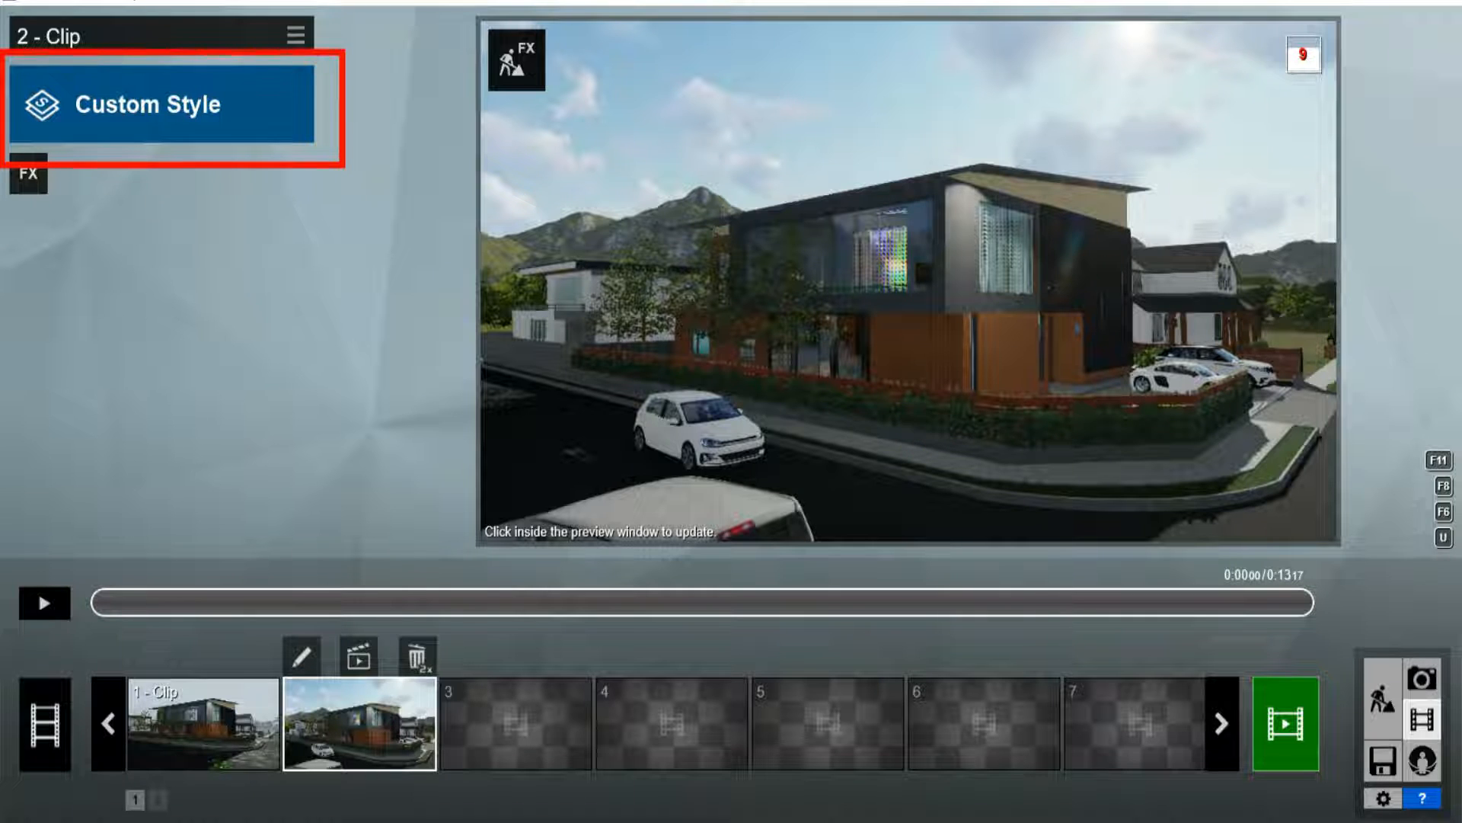
click(175, 107)
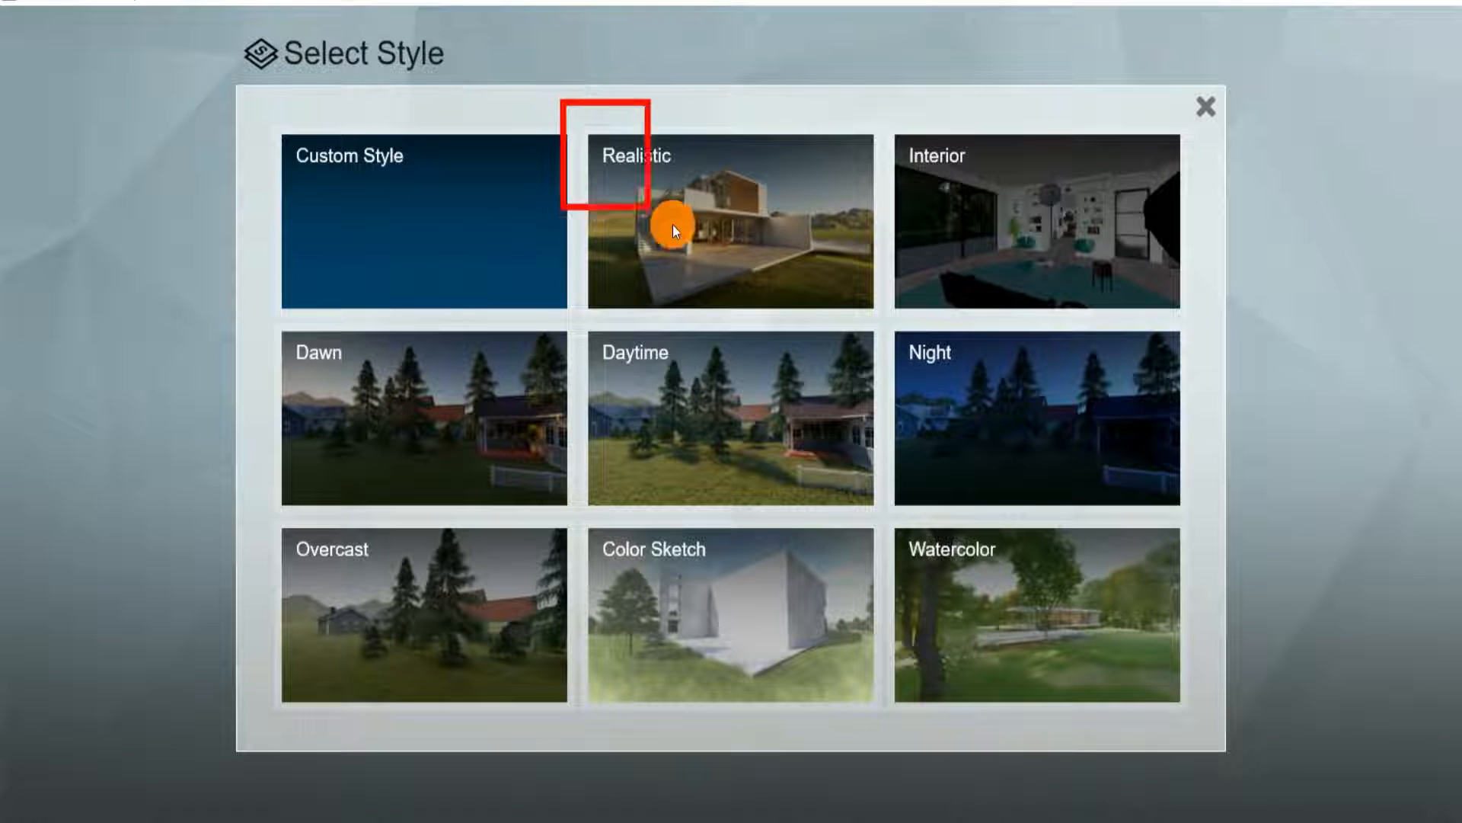
mouse_move(672, 226)
mouse_down()
mouse_move(915, 355)
mouse_move(907, 332)
mouse_up()
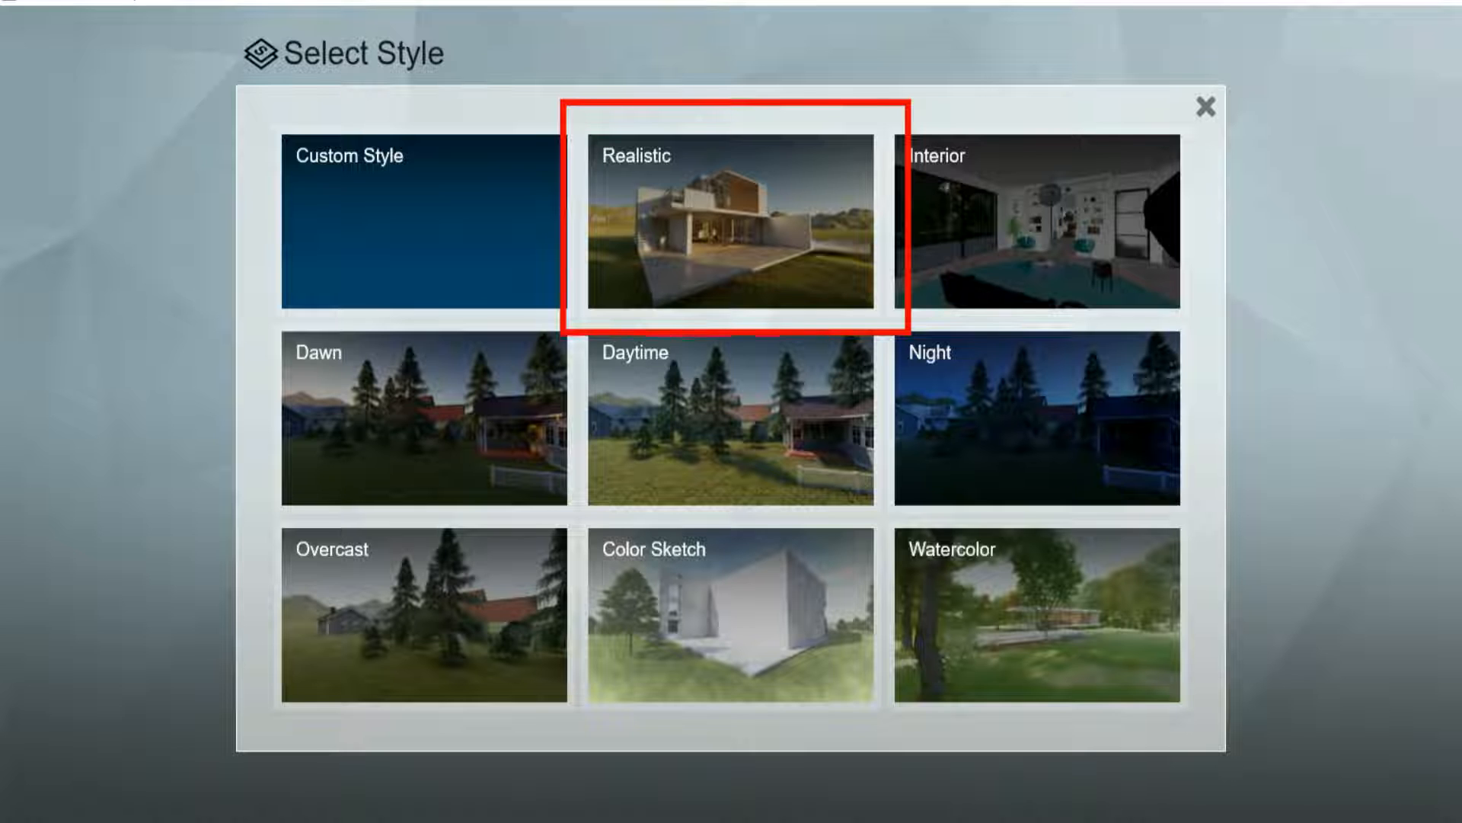
click(698, 231)
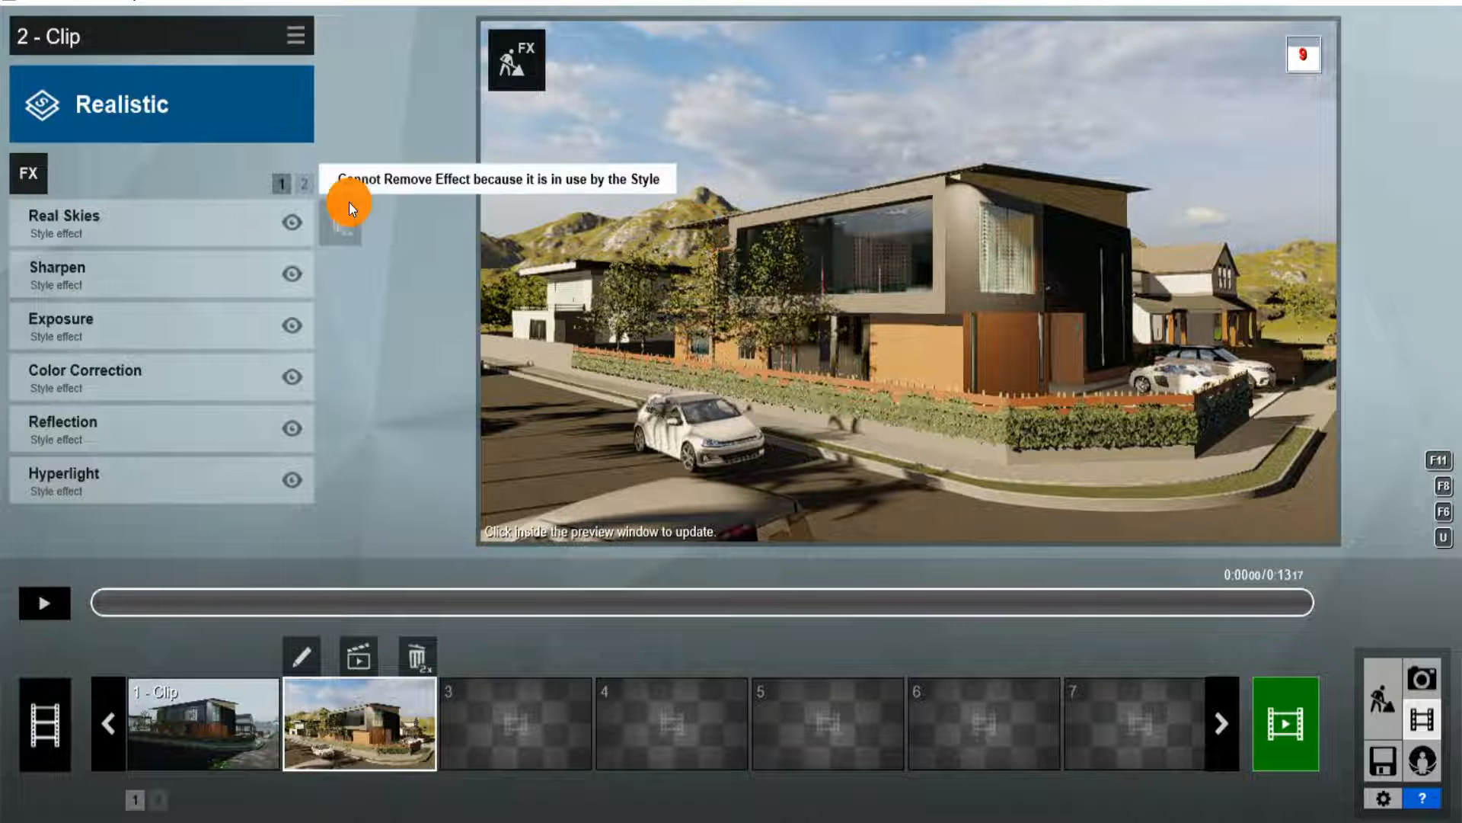
In the style's Color Correction effect, set the temperature to about 0.1 and raise the contrast and saturation.
click(129, 377)
drag(215, 260, 159, 260)
drag(193, 352, 203, 404)
click(180, 375)
mouse_move(157, 262)
mouse_down()
mouse_move(194, 262)
mouse_move(168, 266)
mouse_up()
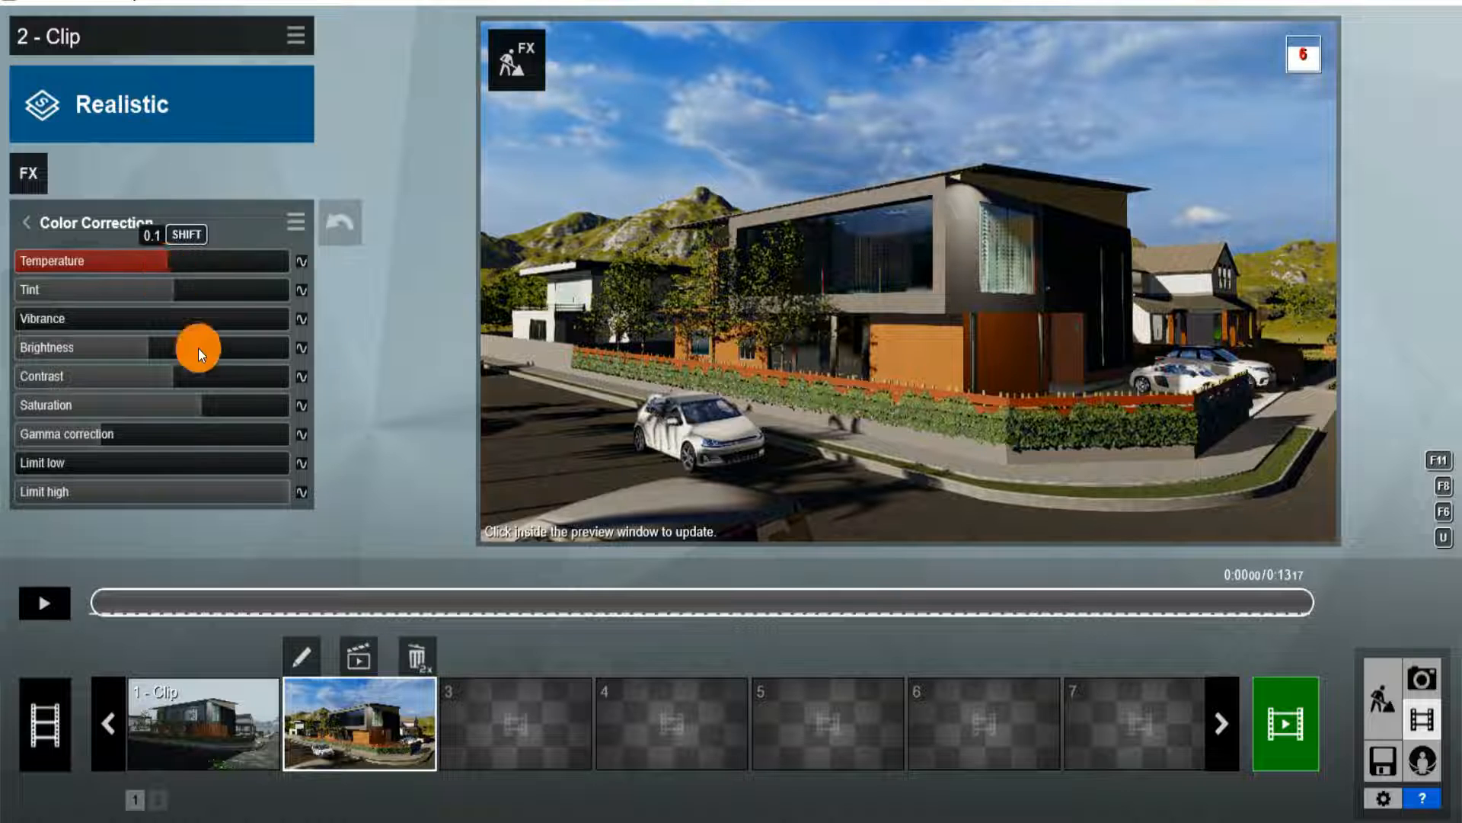
click(27, 220)
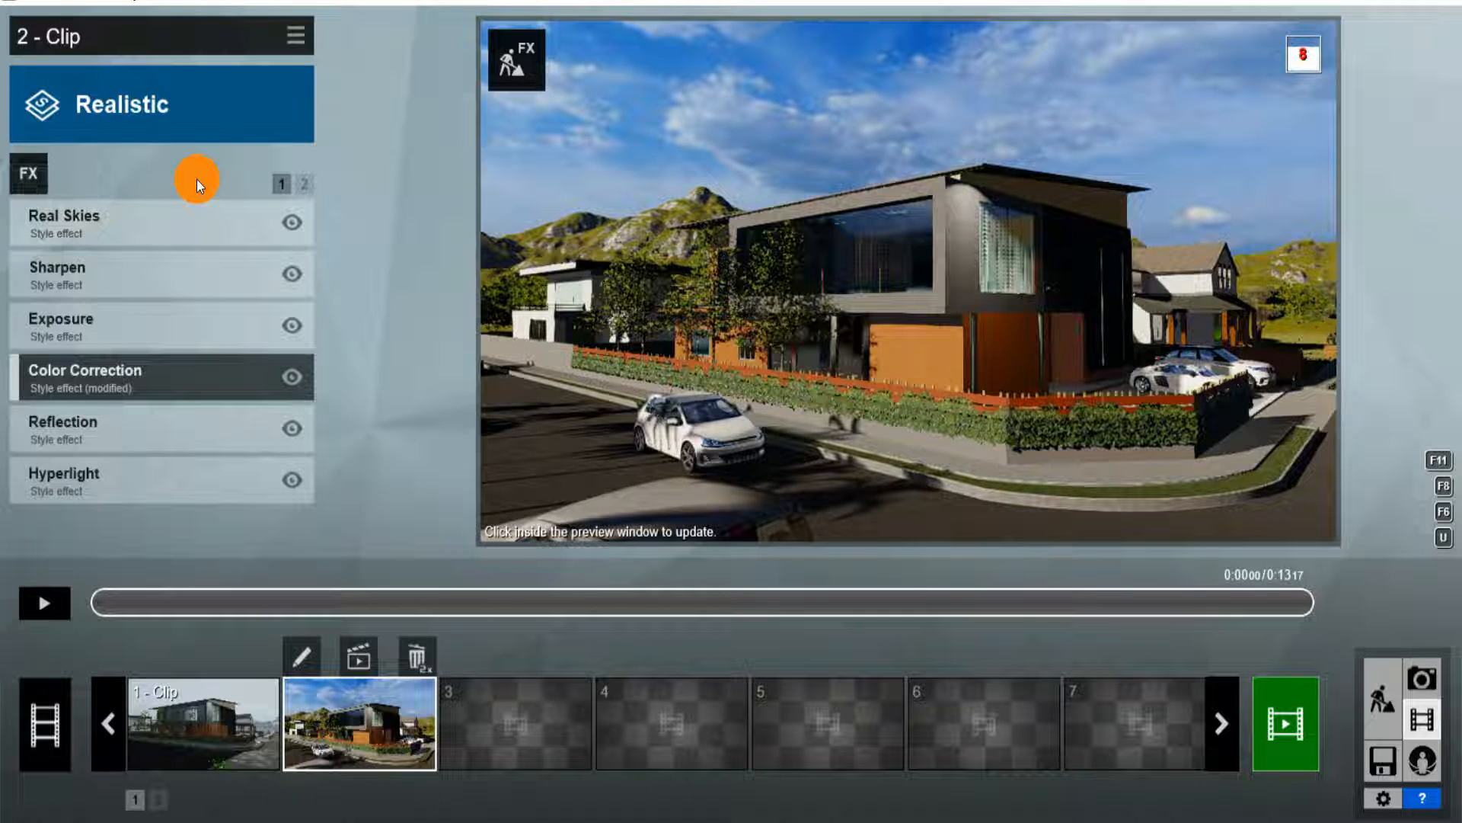
Add the Sky and Clouds effect from the Sky category to the second clip and disable the style's Real Skies effect.
click(16, 176)
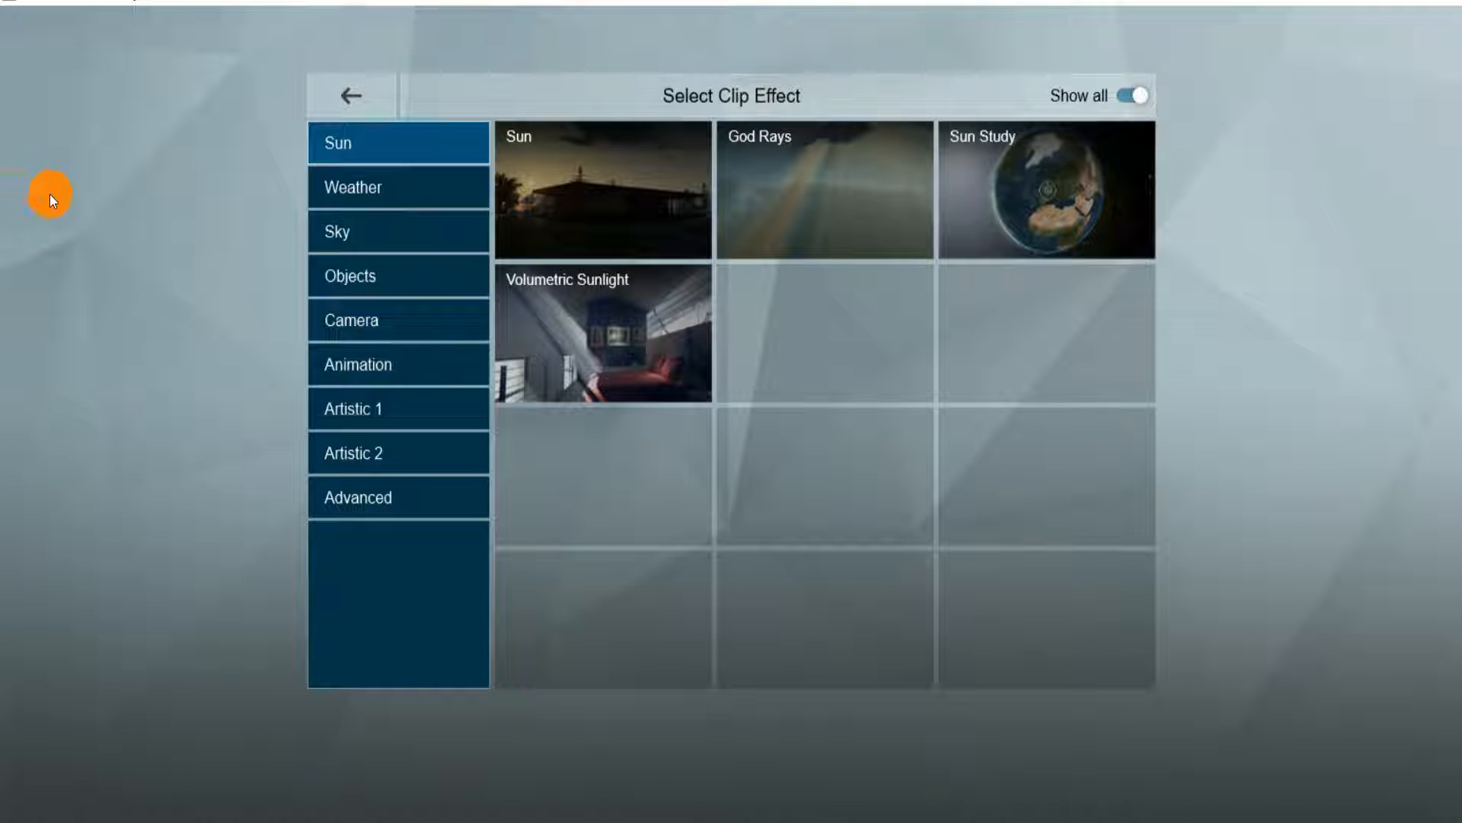
click(346, 234)
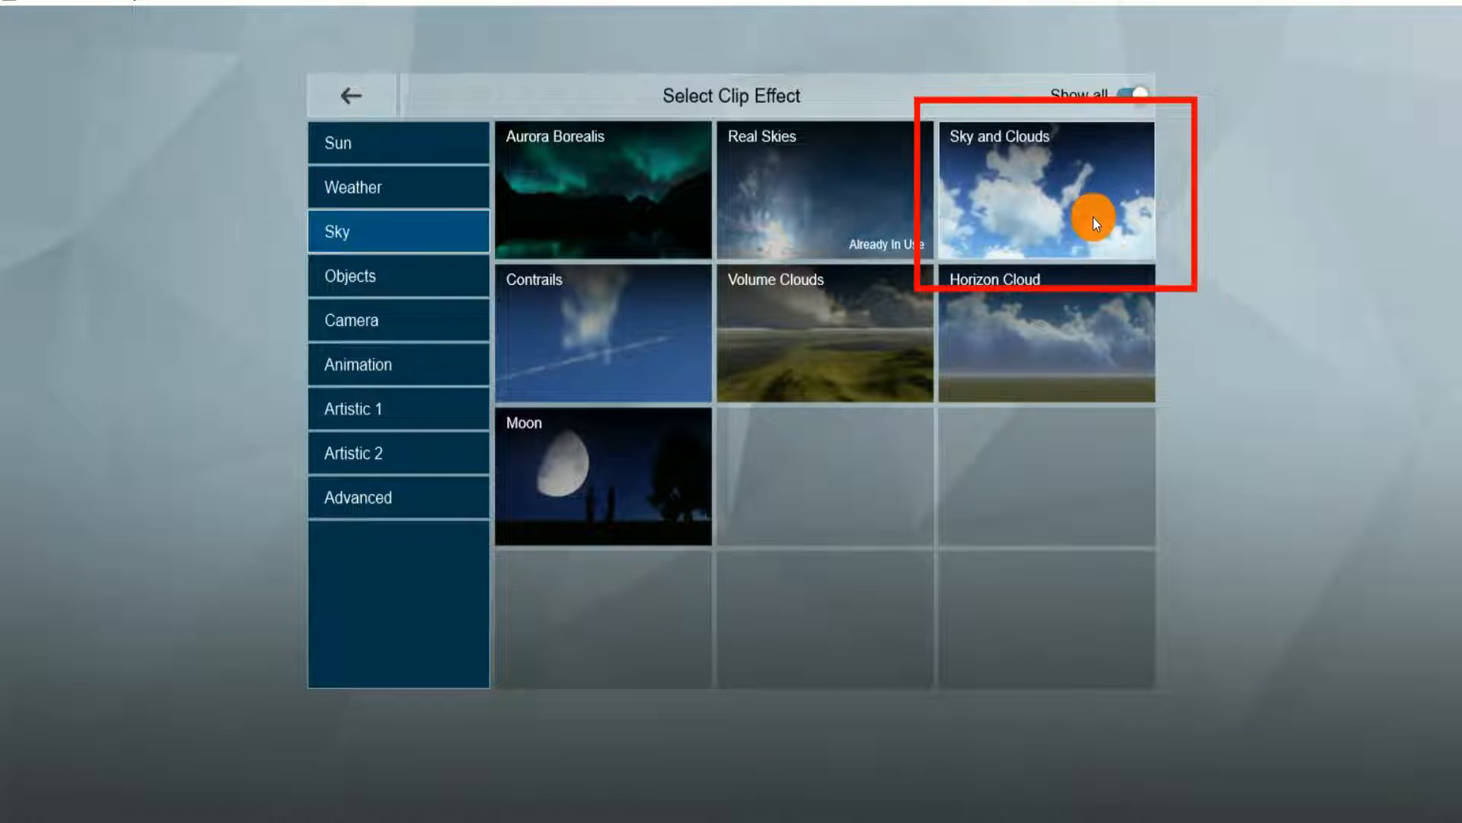
click(1056, 184)
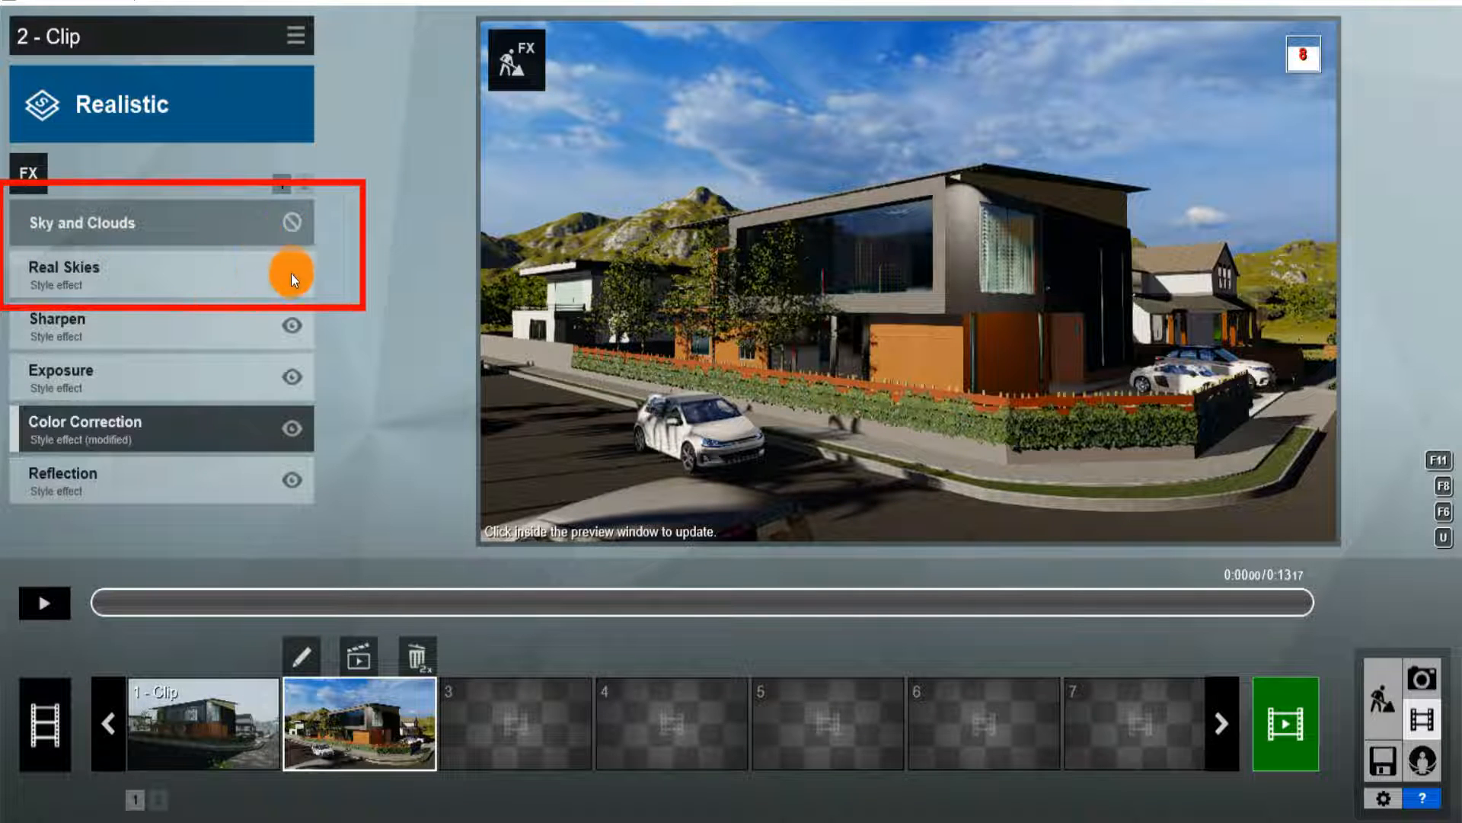
mouse_move(293, 275)
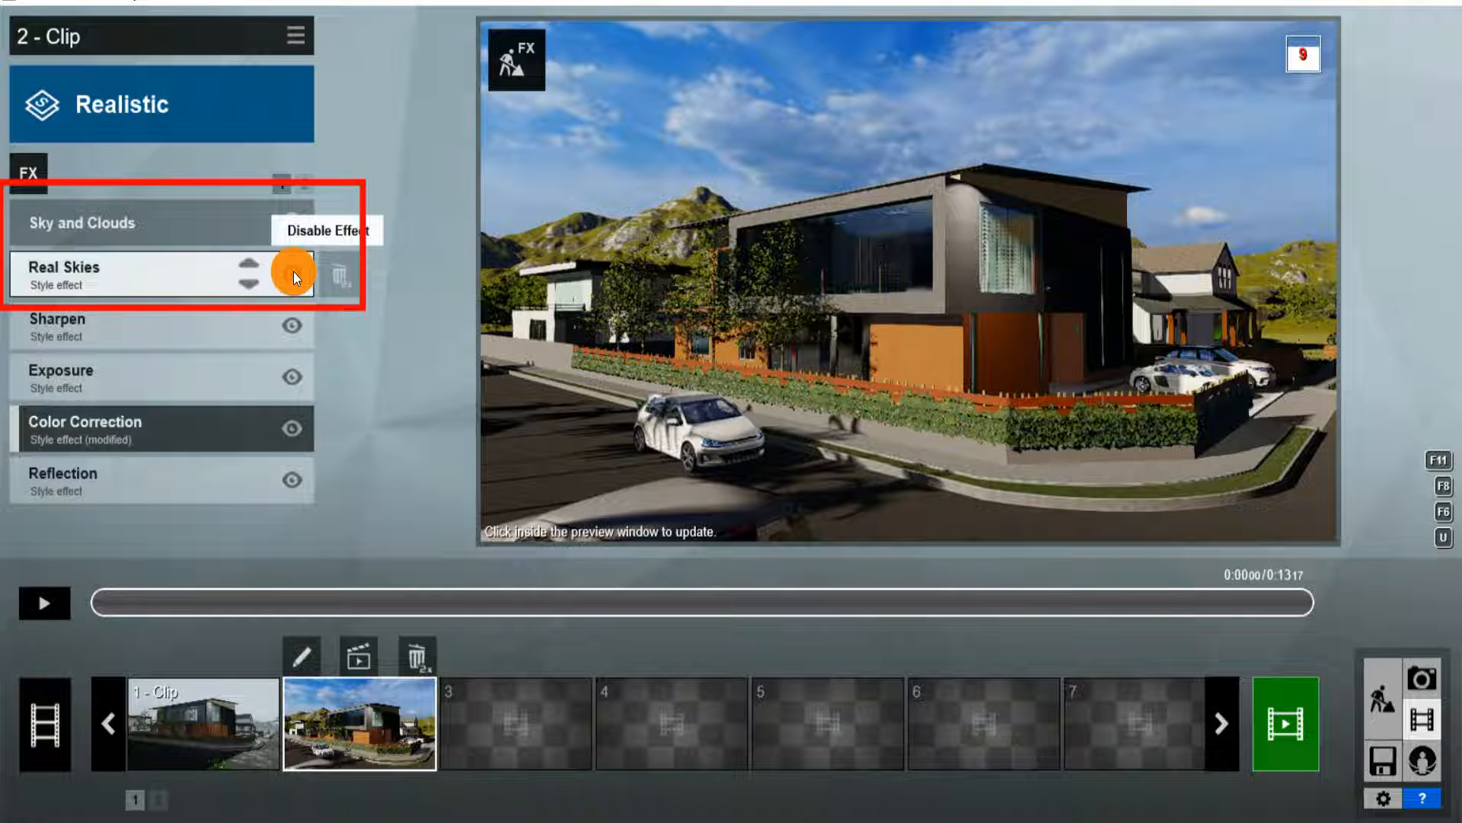
click(294, 274)
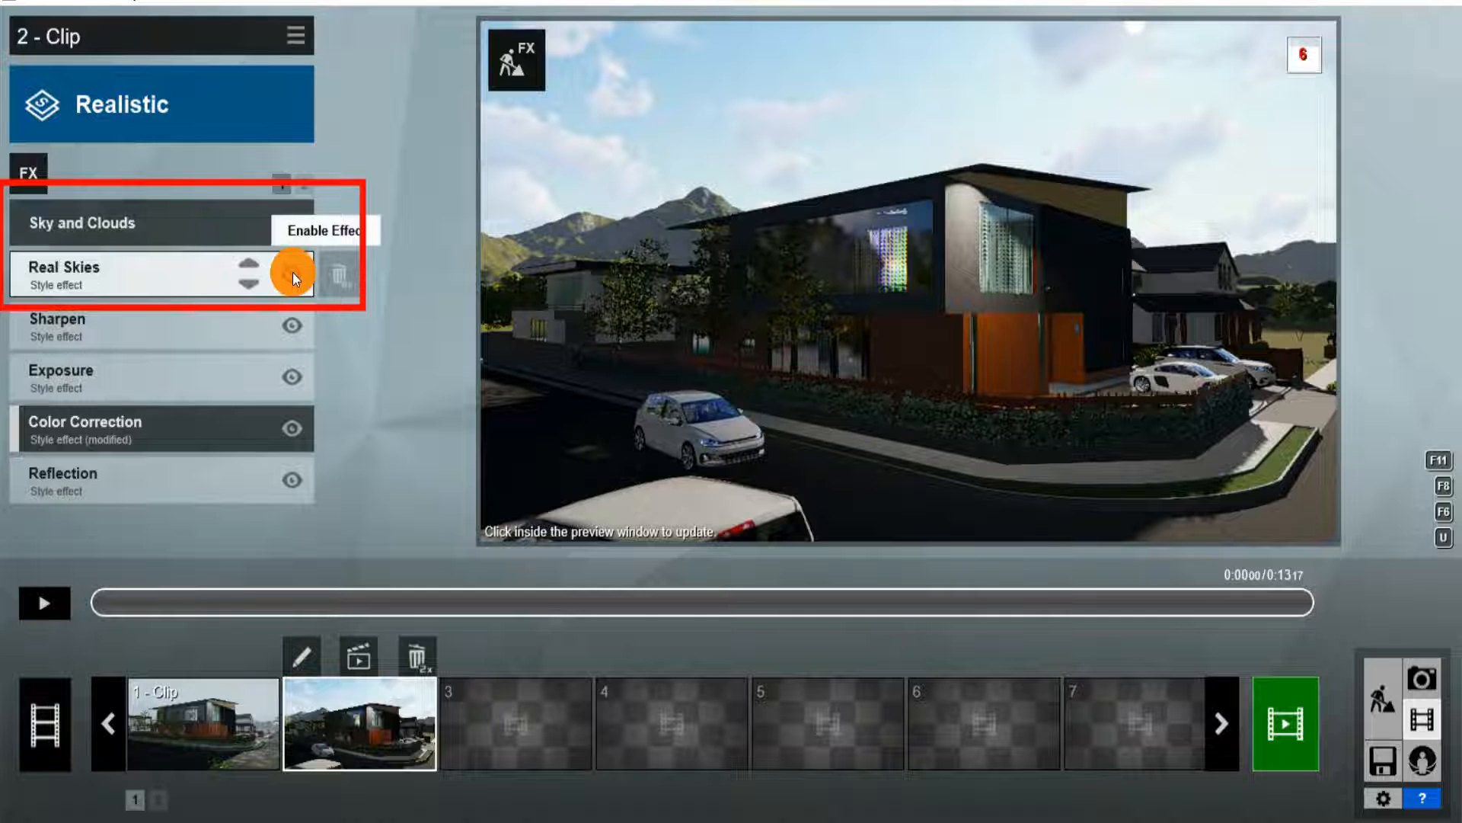
Set the Sky and Clouds position to about 0.1 and add a keyframe for it at the clip's start.
click(185, 233)
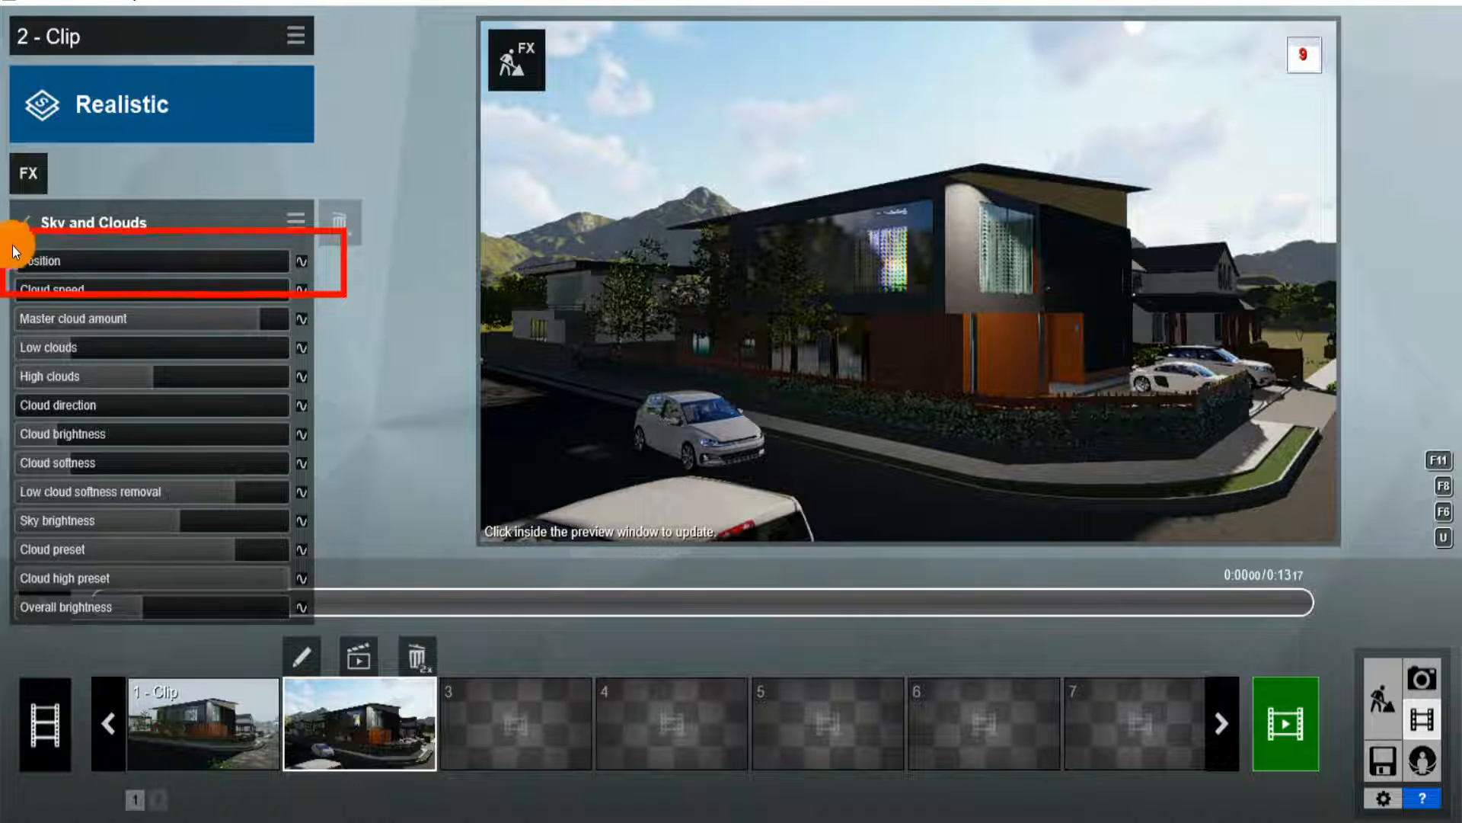
mouse_move(15, 262)
mouse_down()
mouse_move(151, 259)
mouse_move(31, 262)
mouse_up()
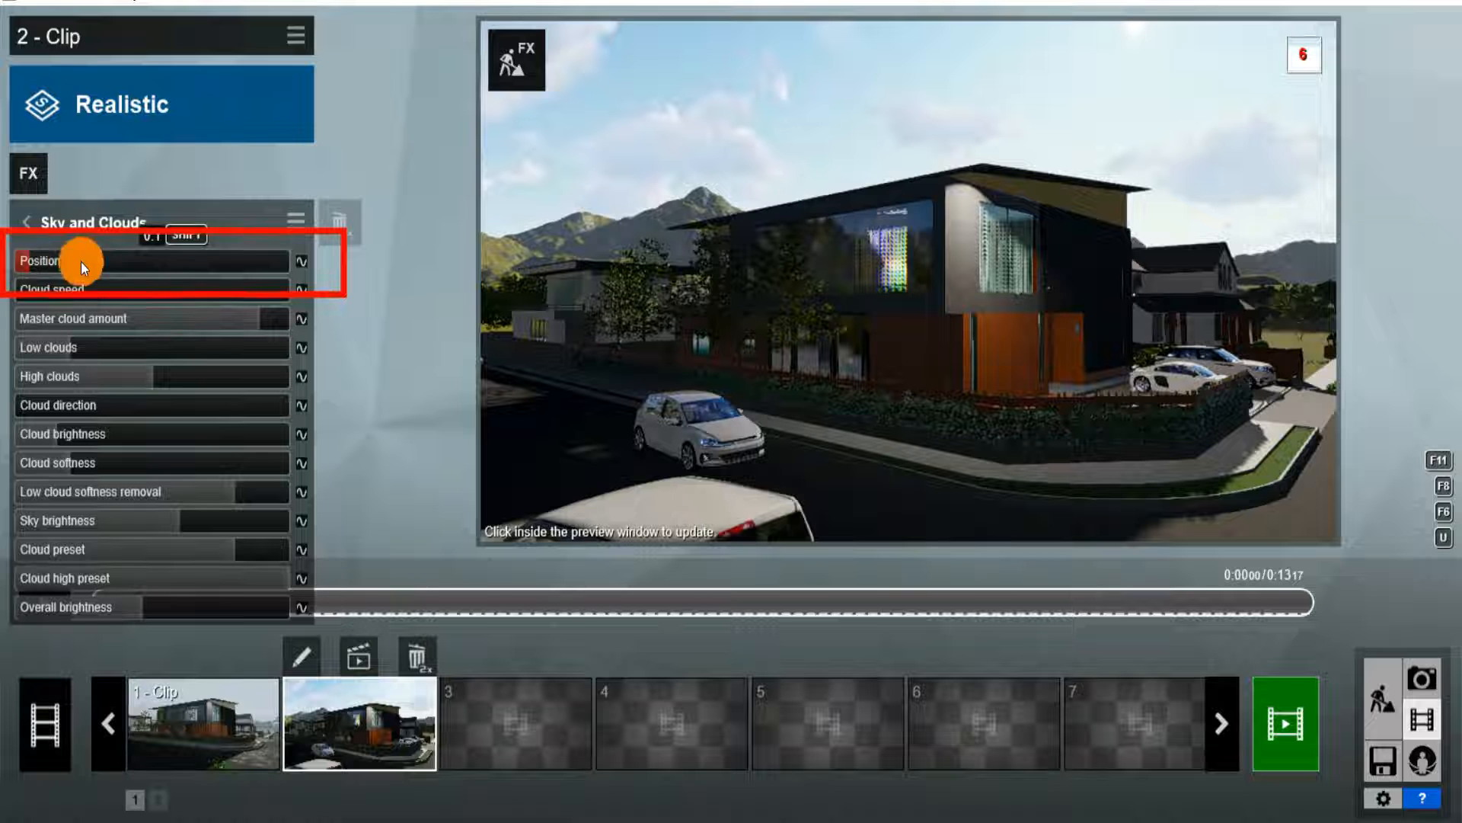
click(301, 263)
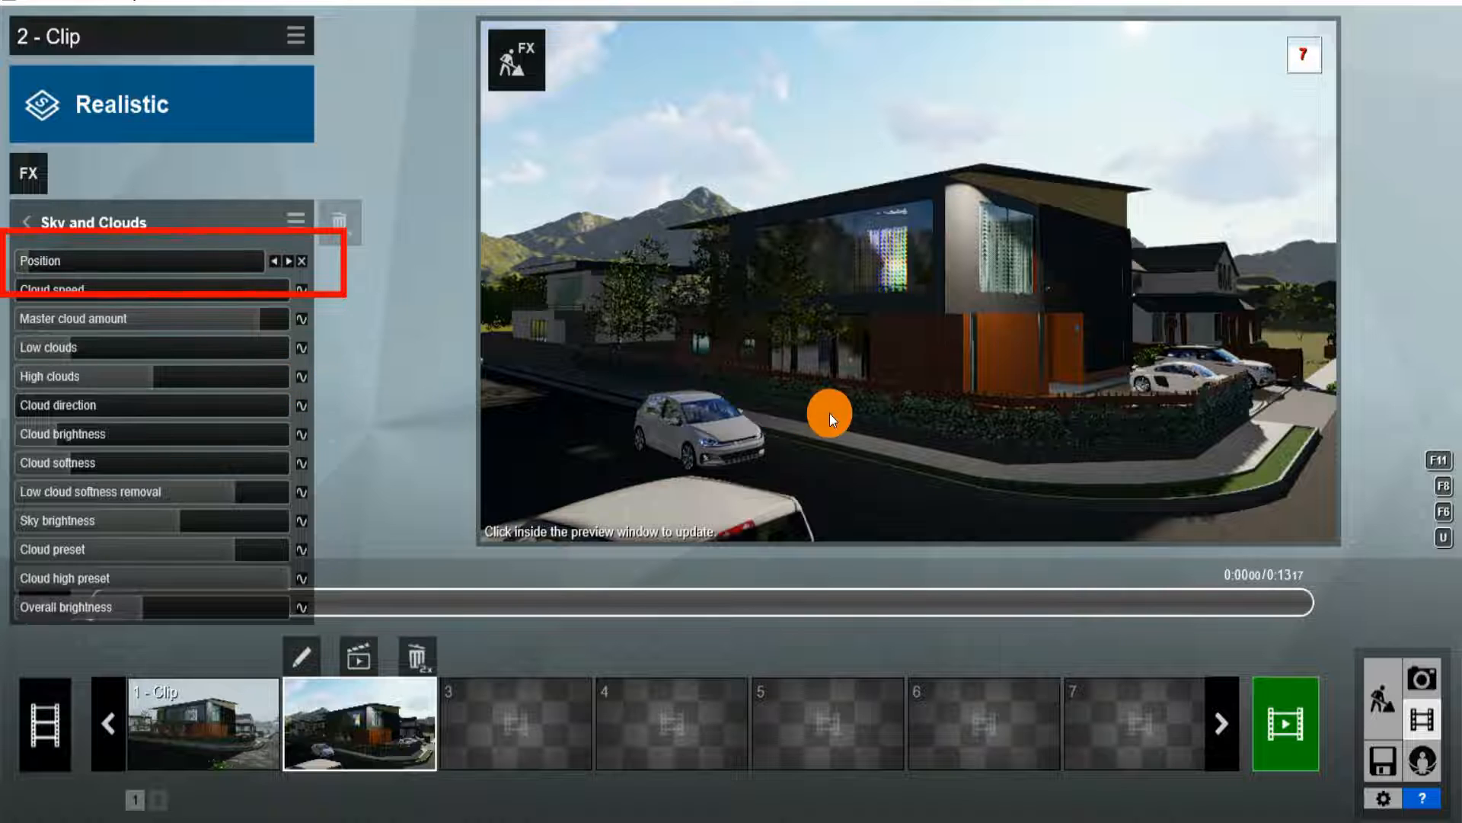
Play the second clip almost to its end, add a Sky and Clouds position keyframe there, and raise the position close to its maximum.
click(21, 223)
click(38, 606)
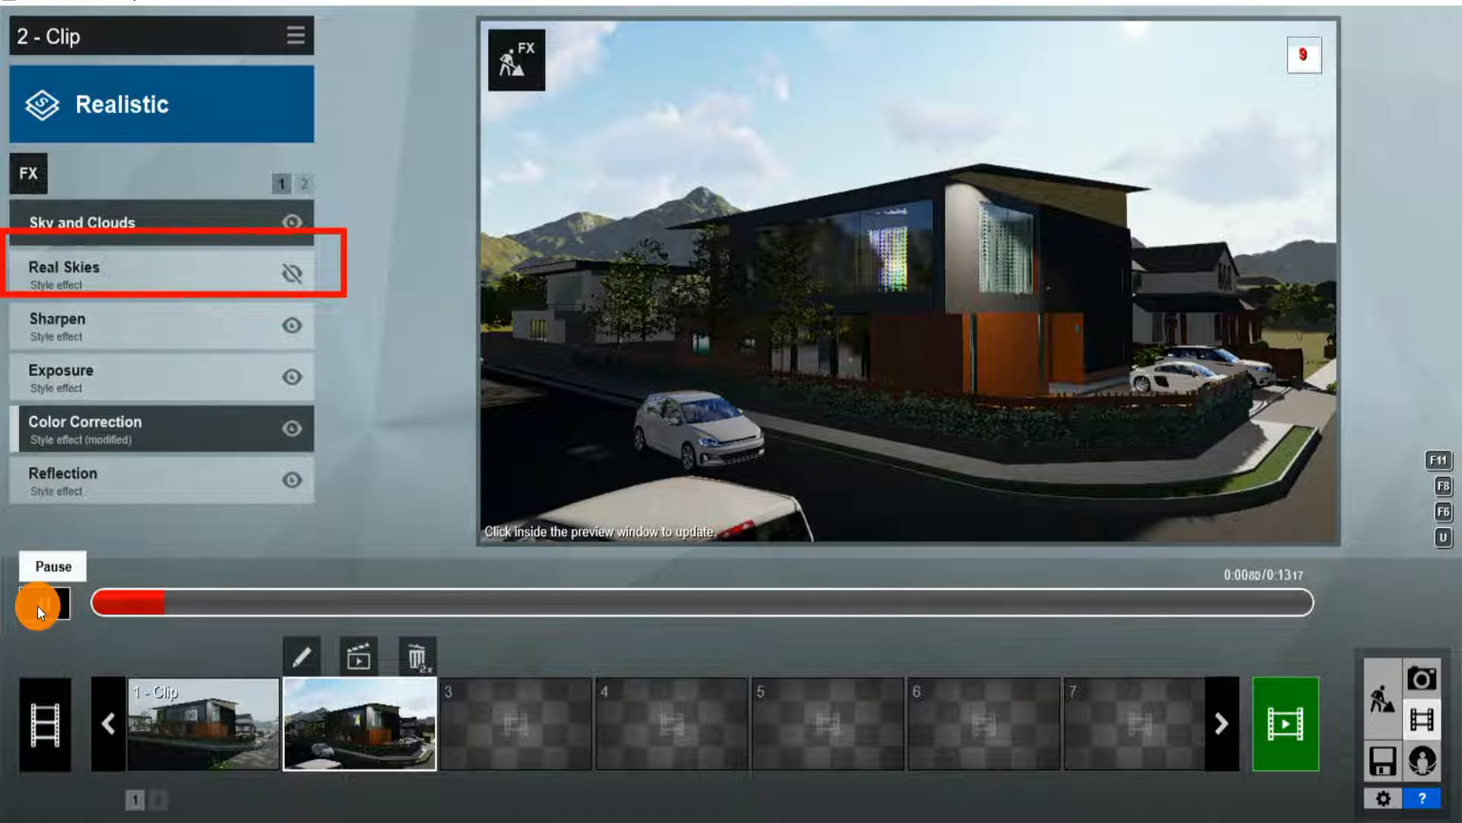
click(37, 605)
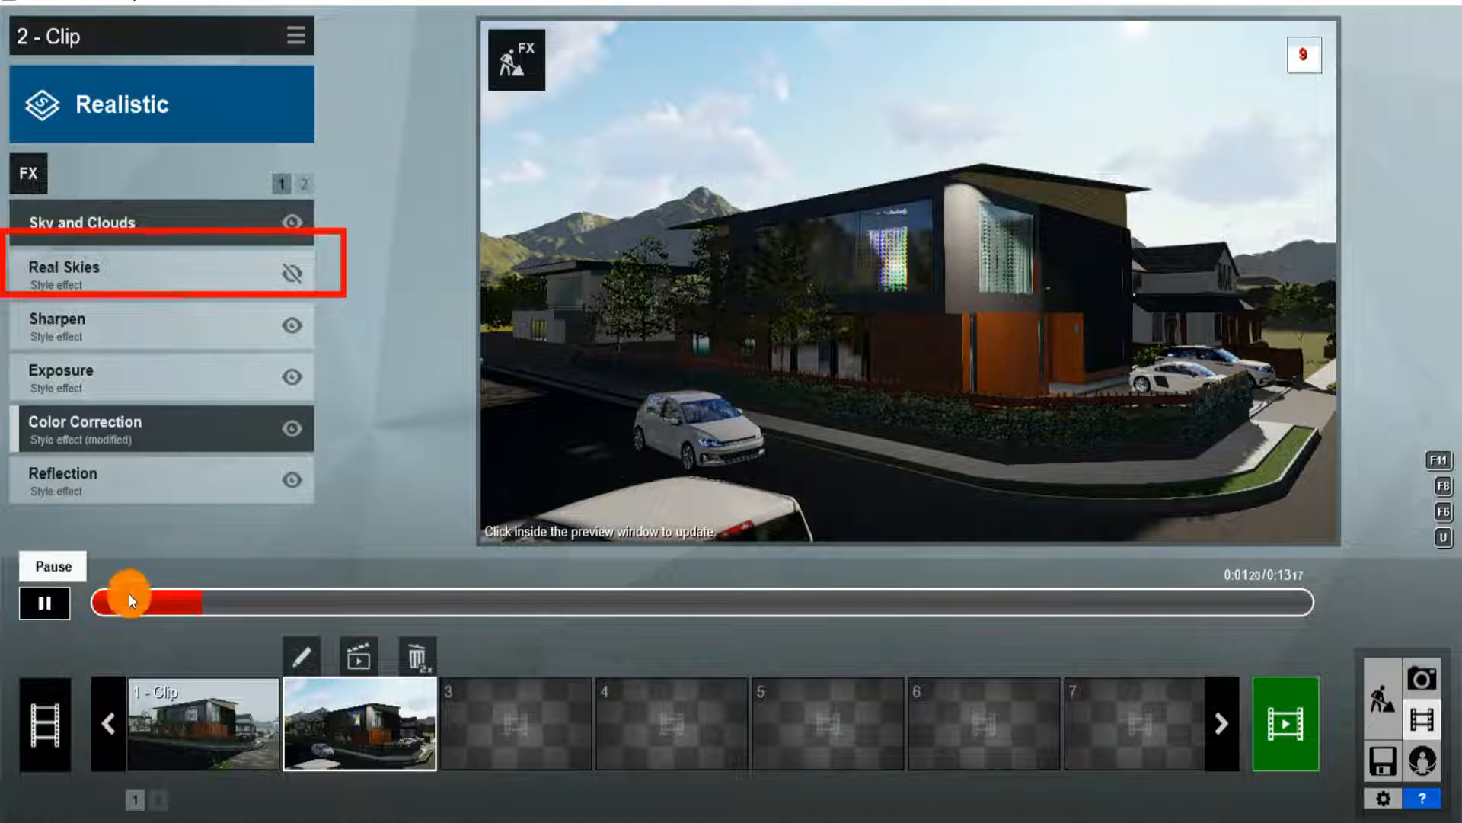
click(49, 607)
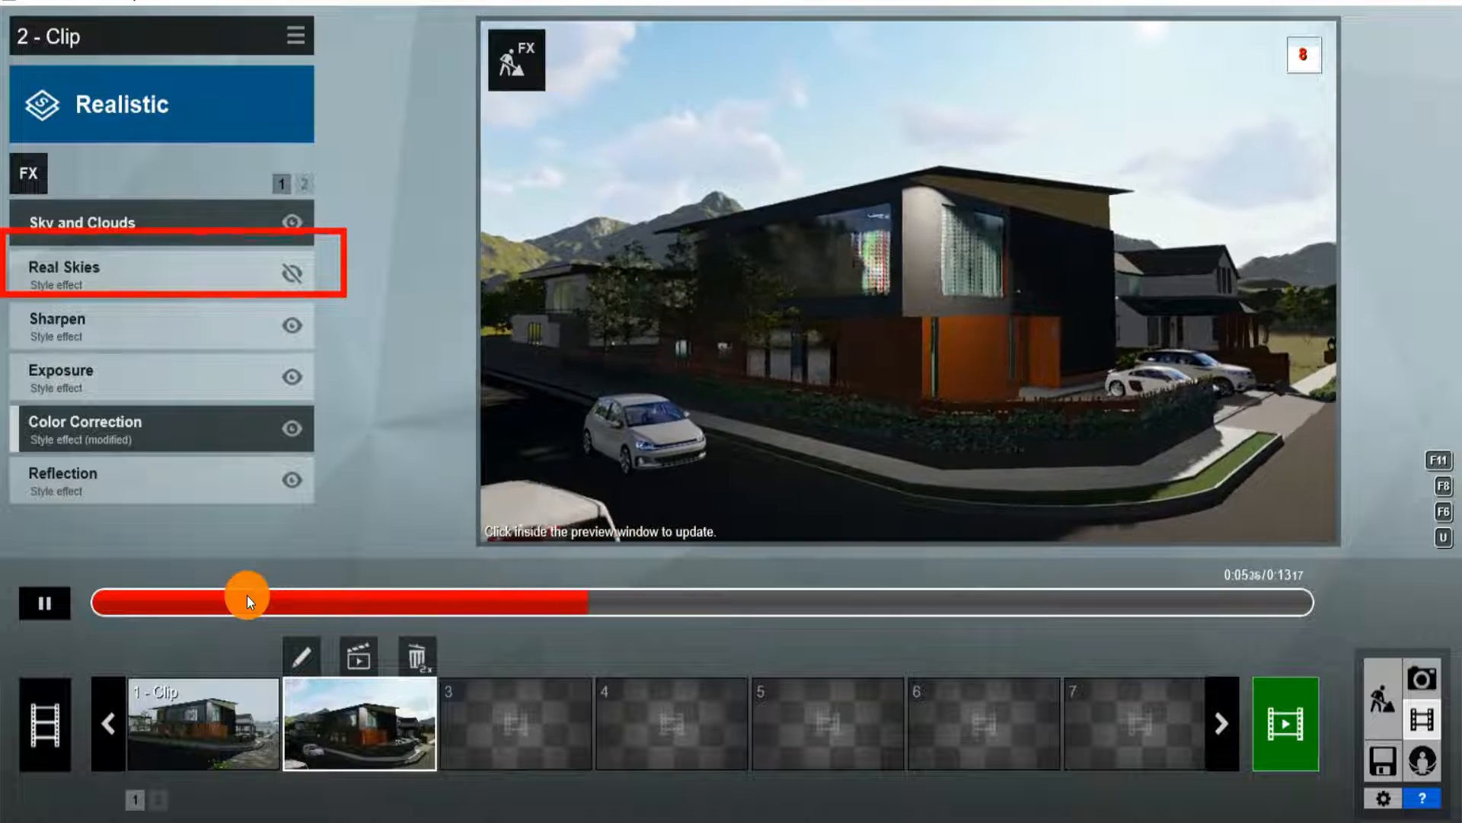
click(46, 597)
click(73, 219)
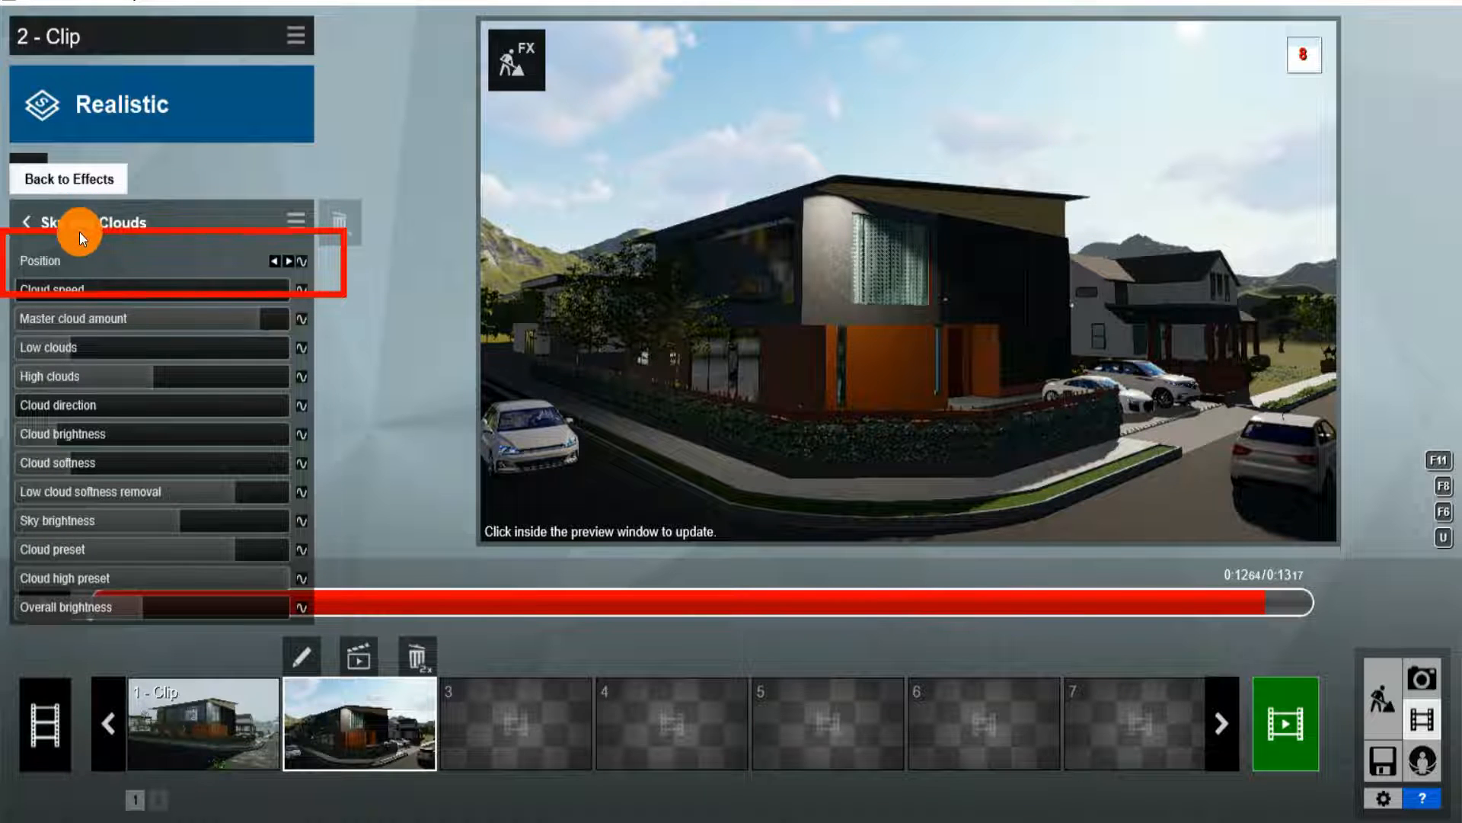
click(303, 264)
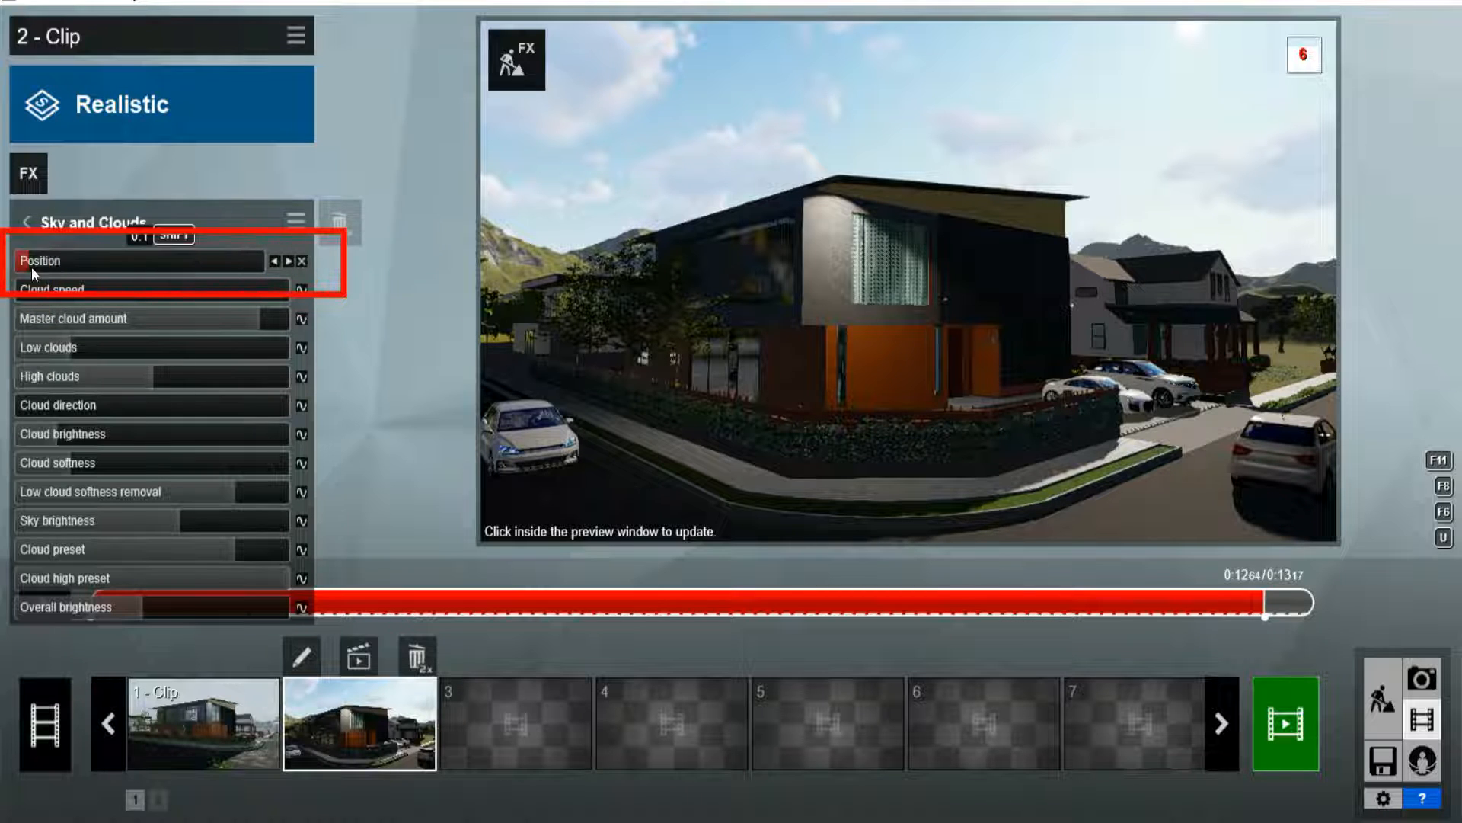
drag(32, 269, 235, 273)
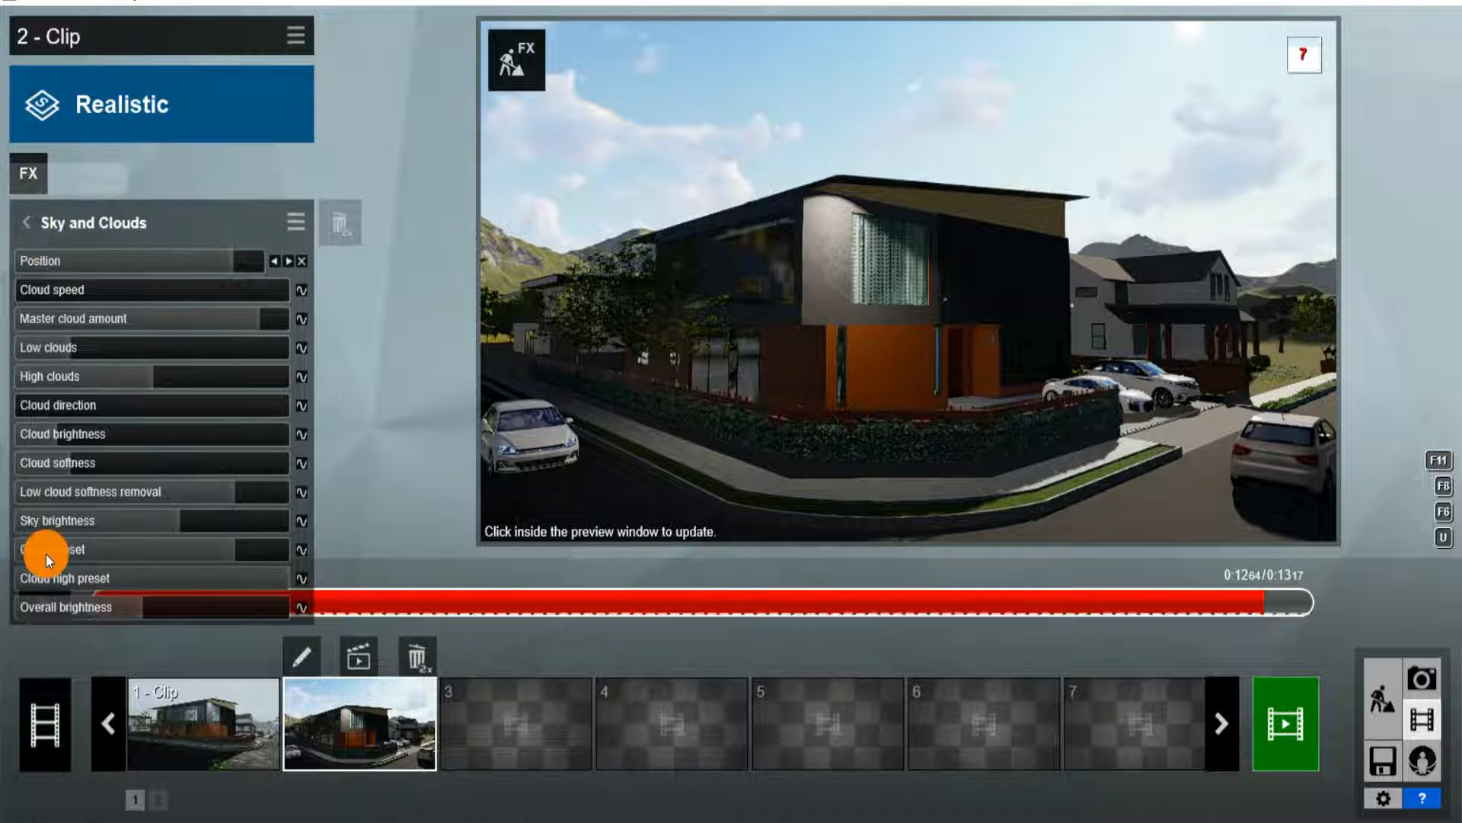
Play back the second clip to review the cloud movement.
click(25, 223)
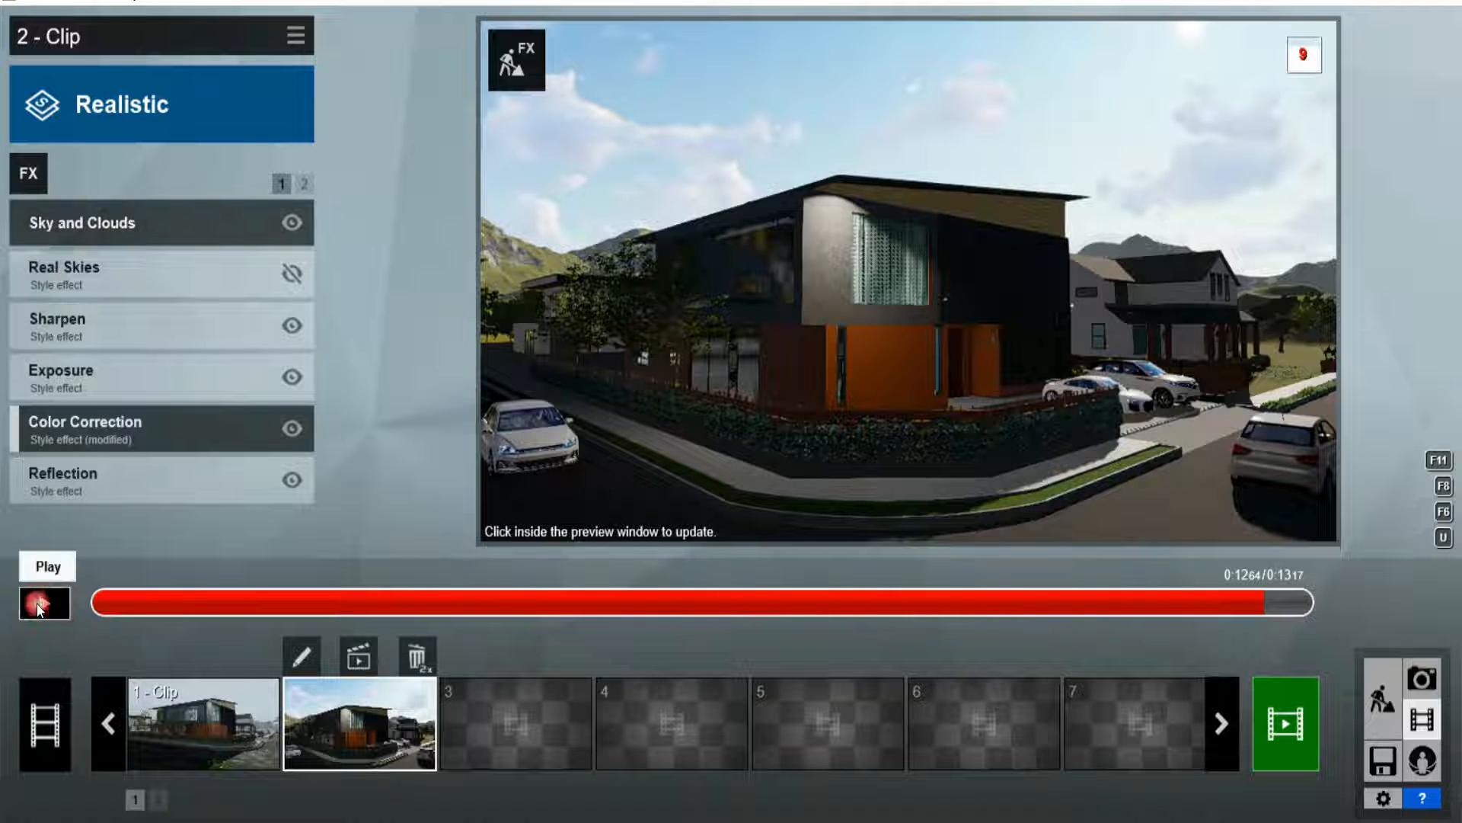
click(36, 604)
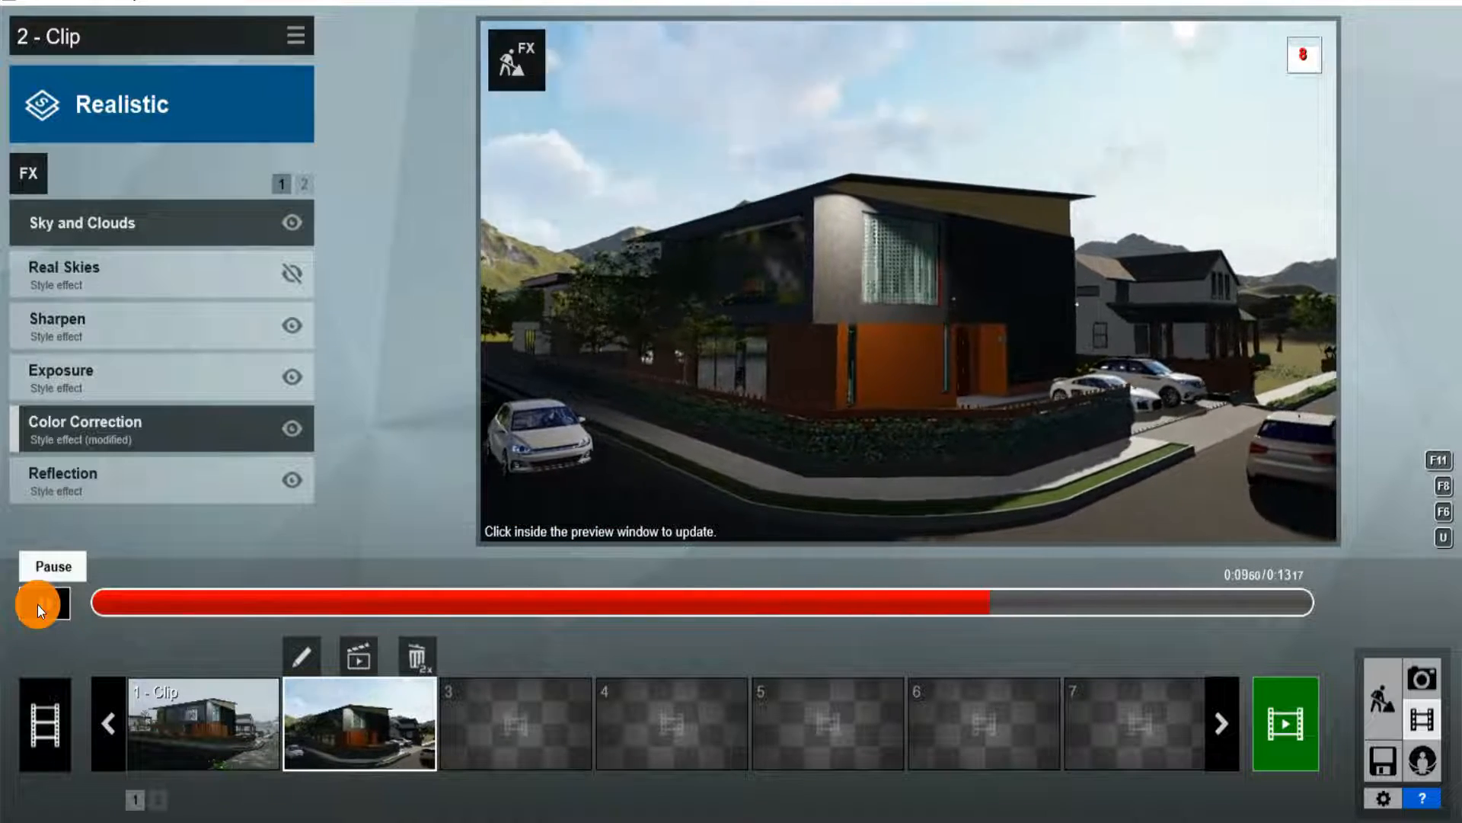
click(39, 604)
Set the cloud softness of the Sky and Clouds effect to 0.5.
click(155, 217)
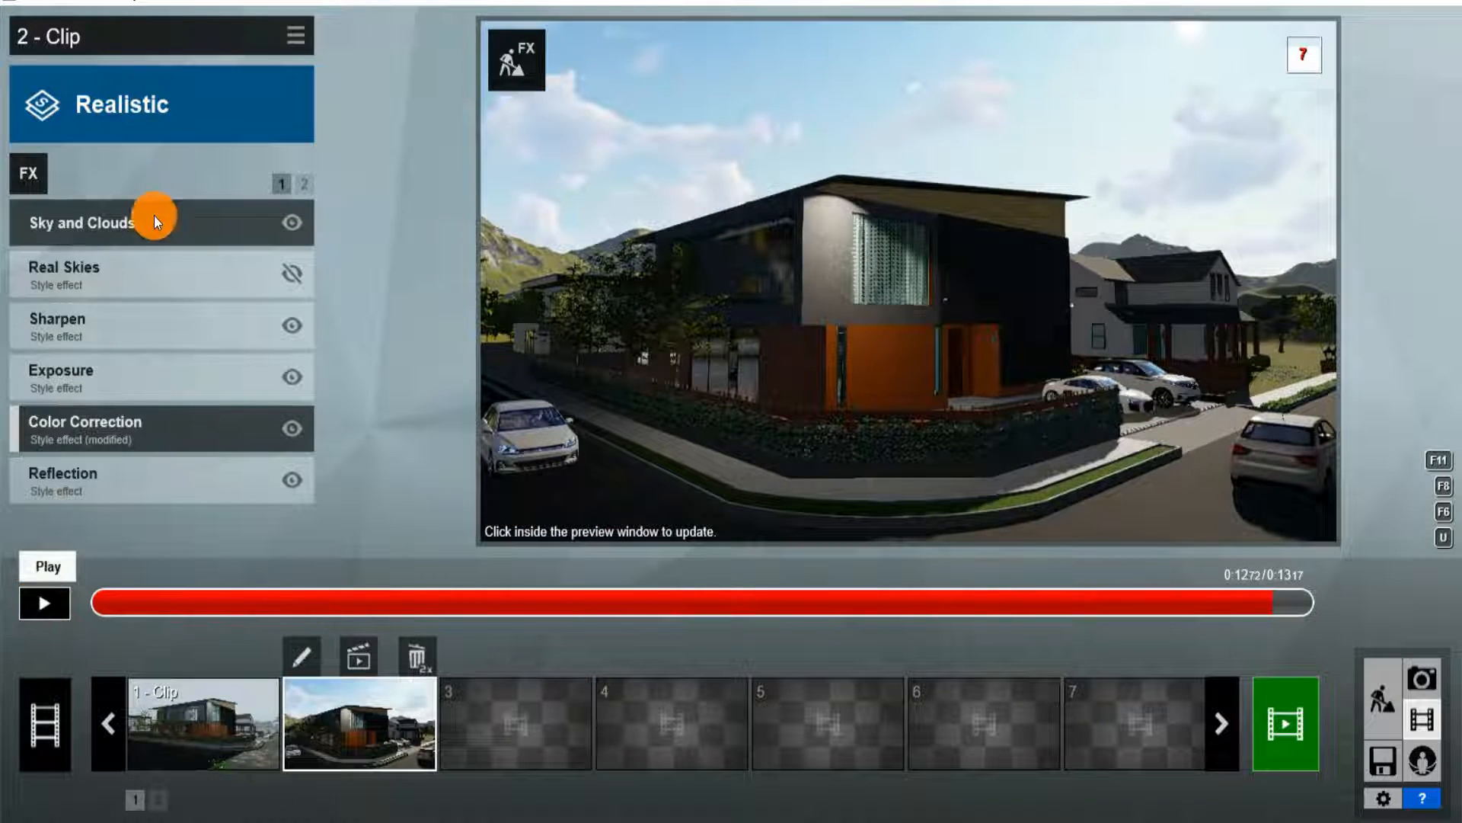
click(155, 220)
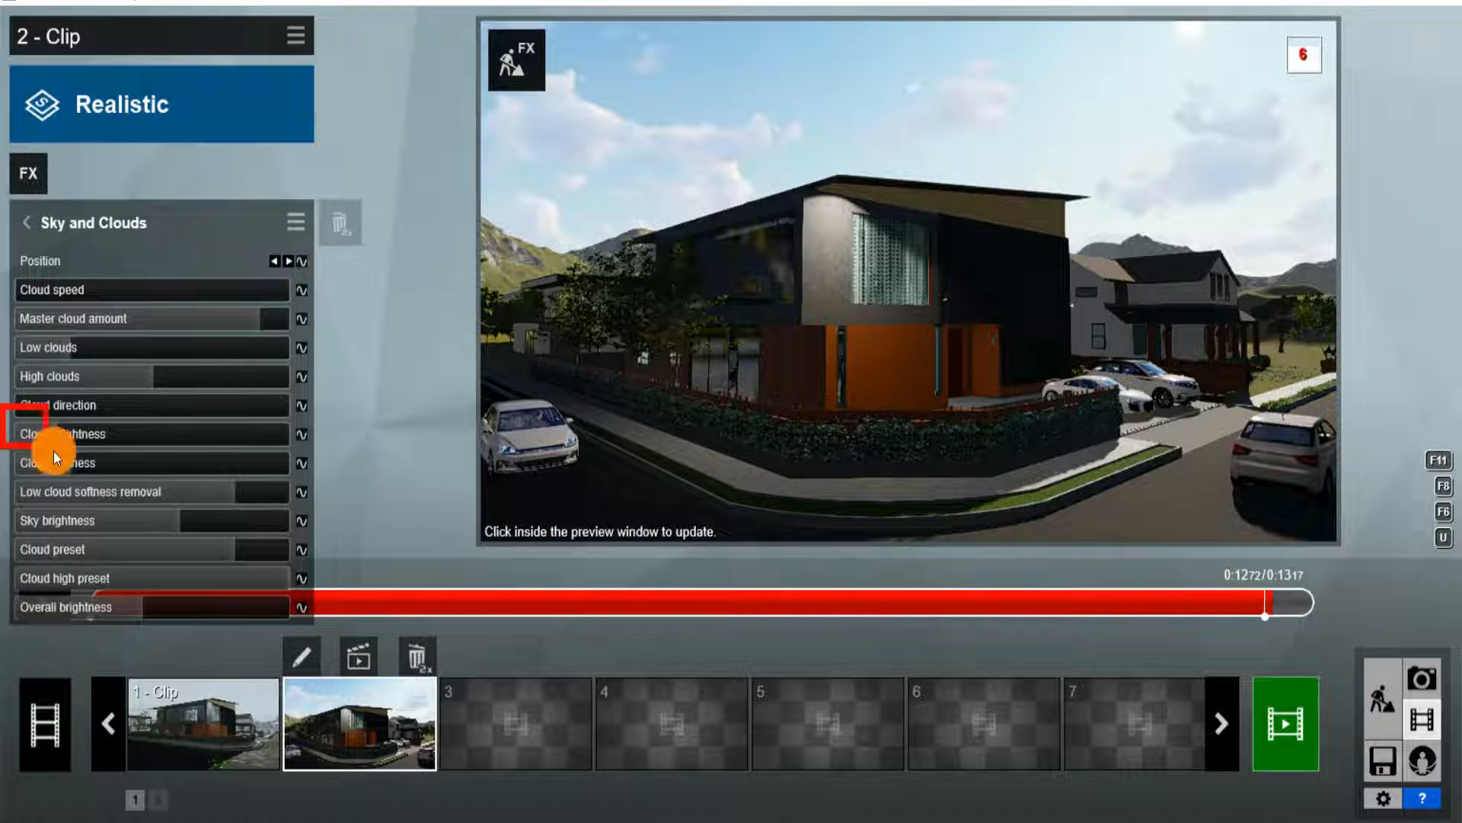
drag(9, 405, 329, 486)
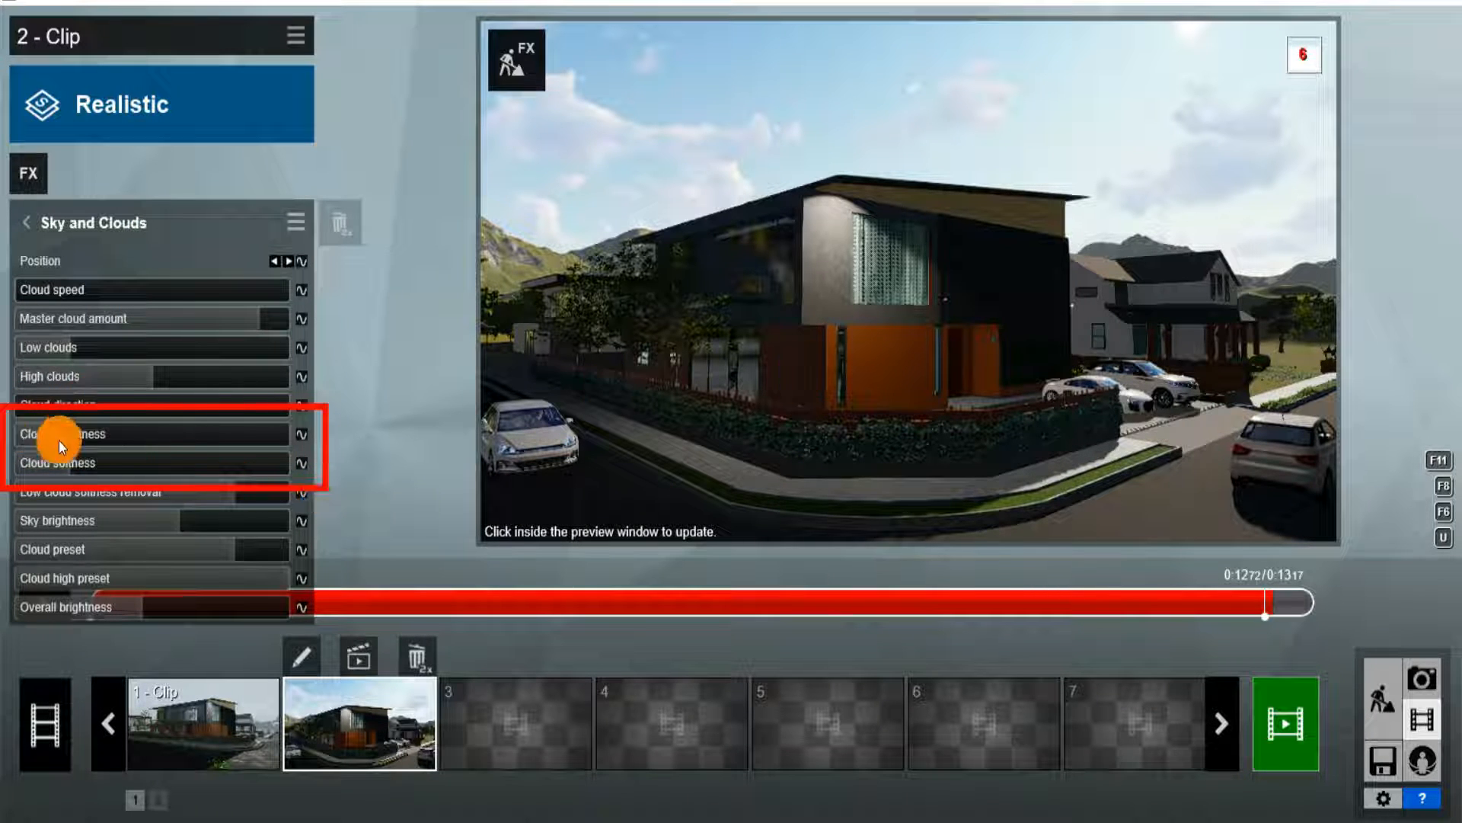
mouse_move(59, 438)
mouse_down()
mouse_move(180, 443)
mouse_move(74, 458)
mouse_move(280, 454)
mouse_up()
drag(269, 456, 151, 464)
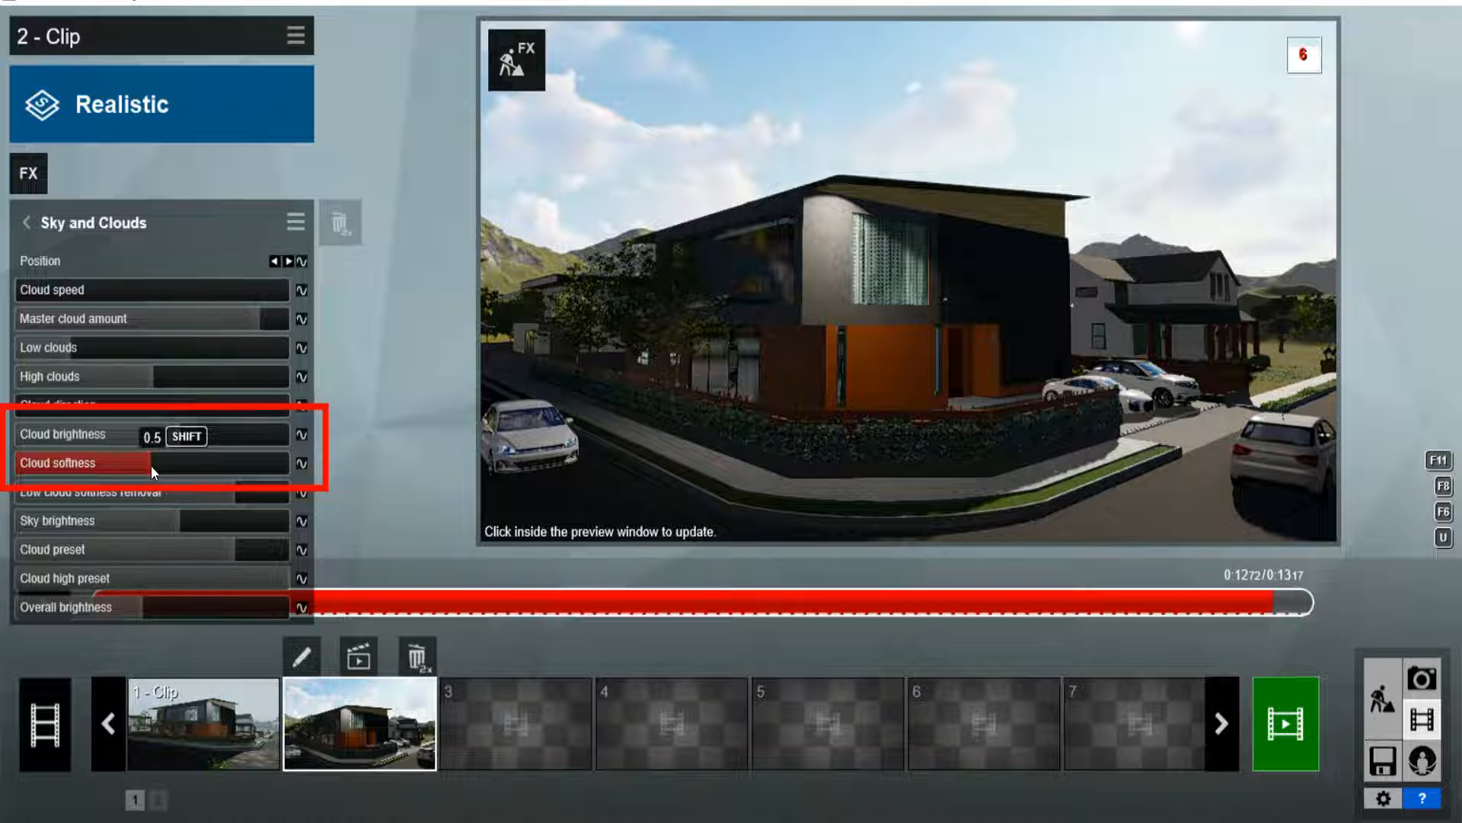
click(27, 224)
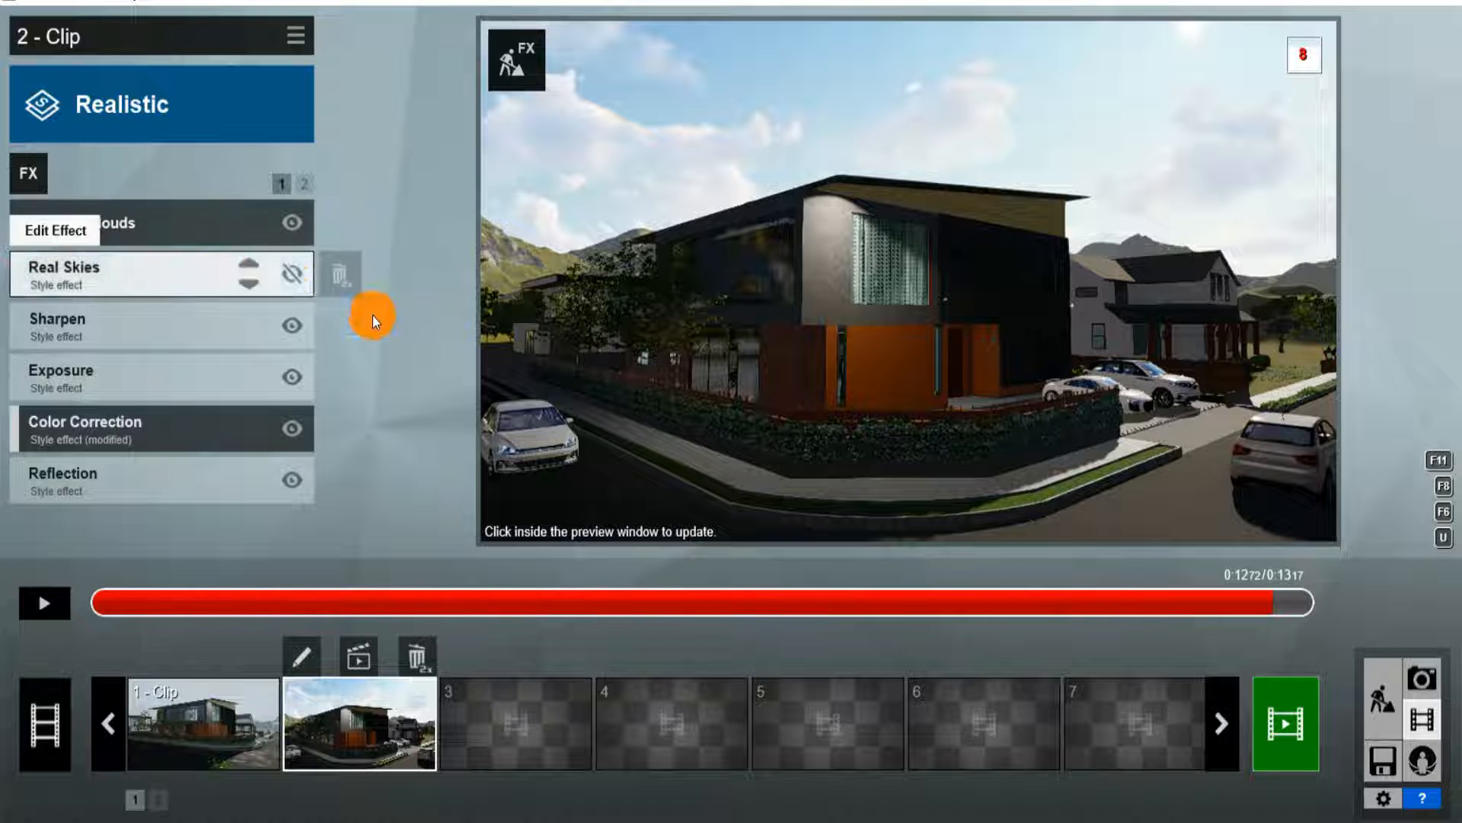
Add the Sun Study effect from the Sun category to the second clip.
click(33, 167)
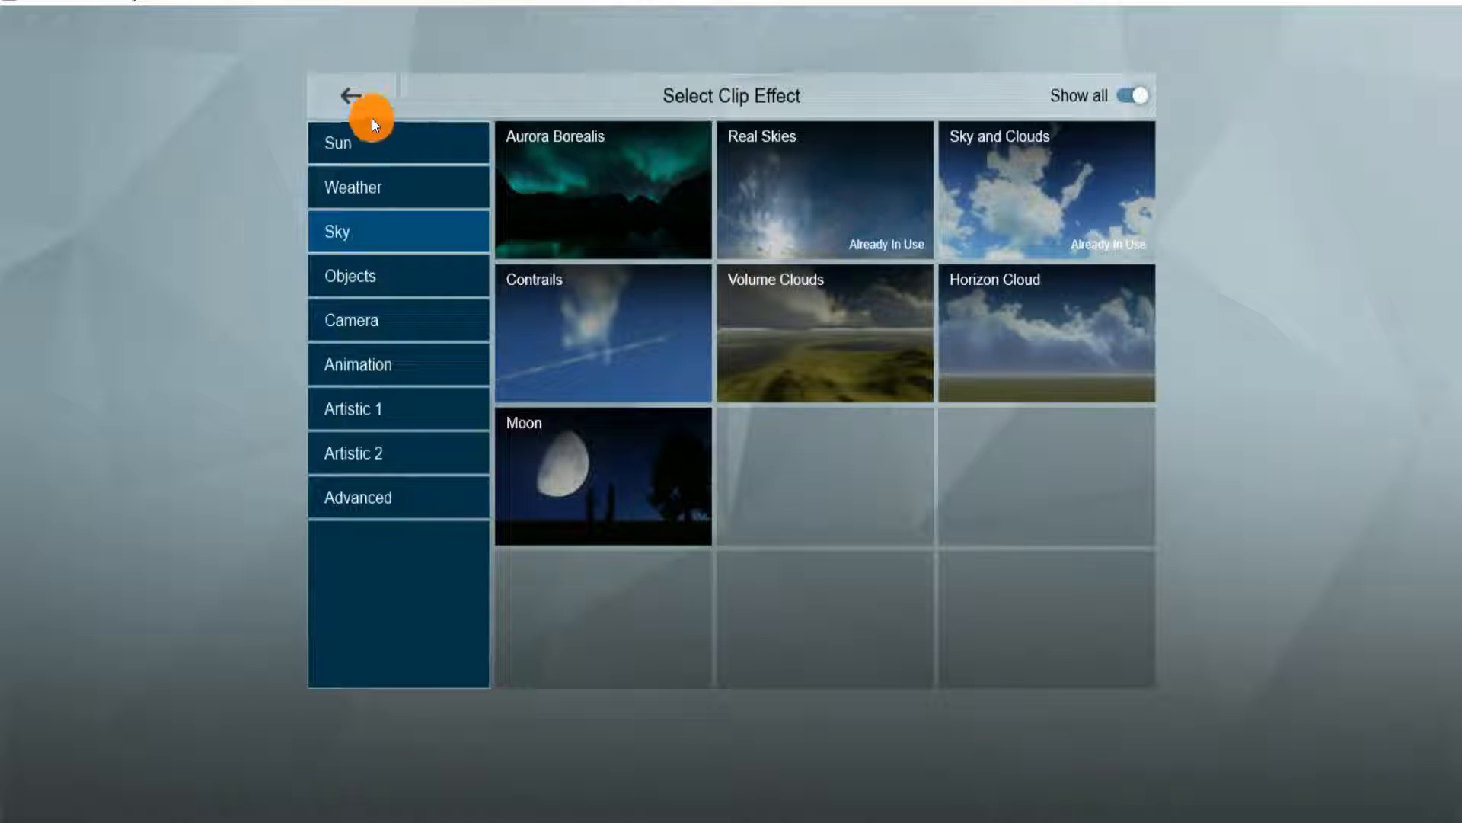
click(337, 143)
drag(914, 97, 1194, 282)
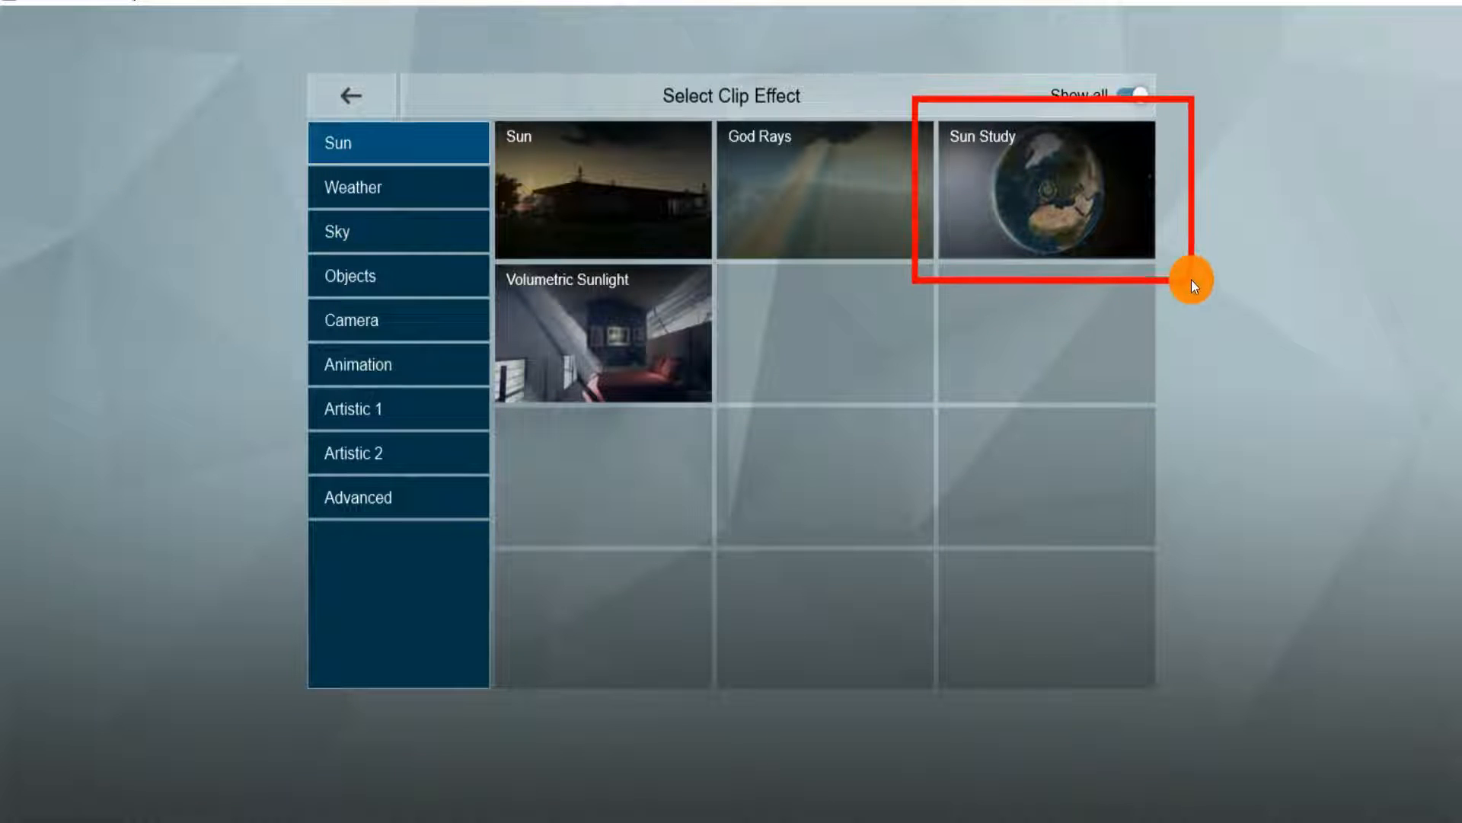
click(1050, 186)
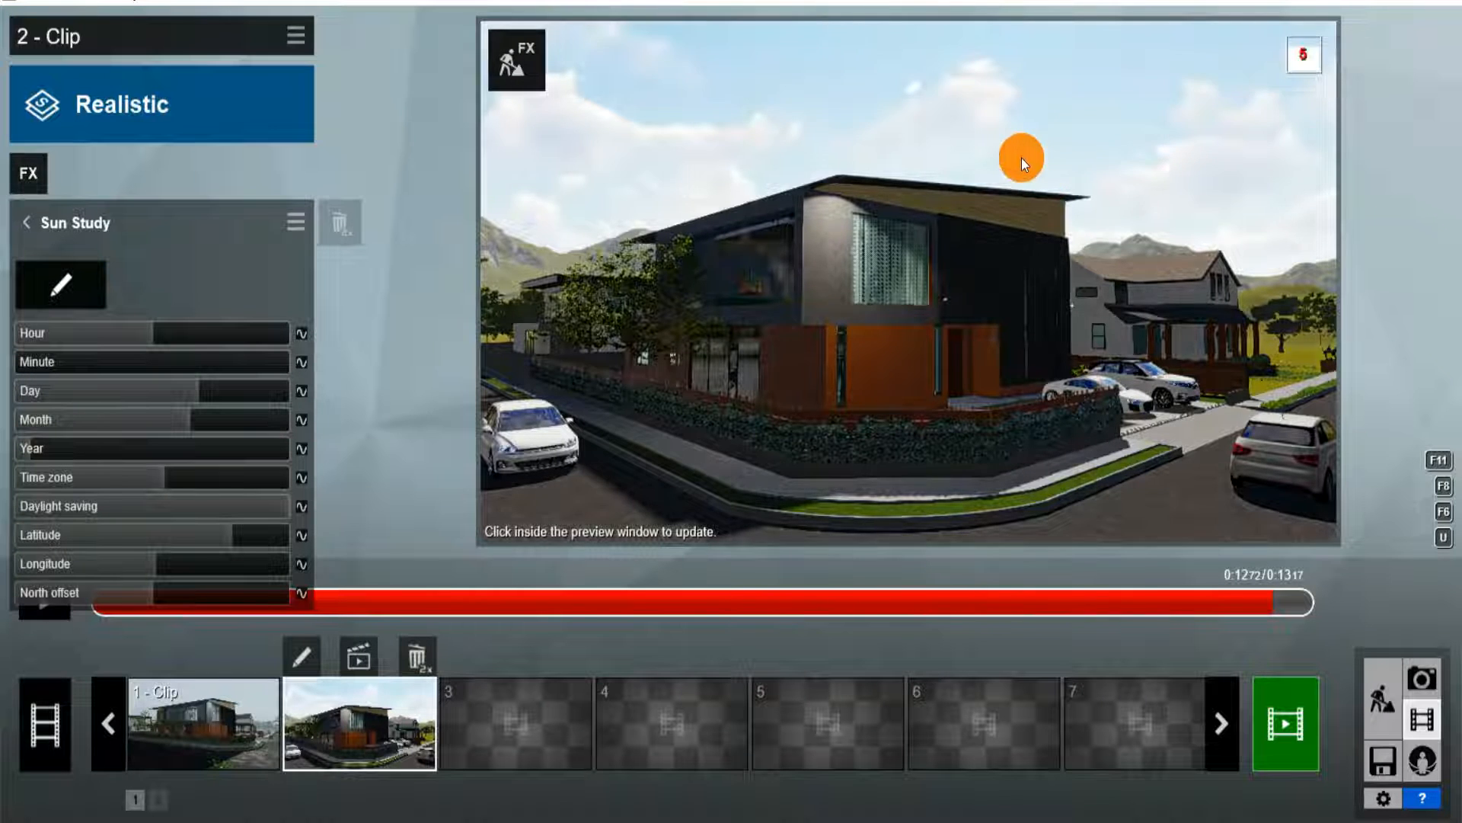
Set the Sun Study hour to 6.
click(143, 333)
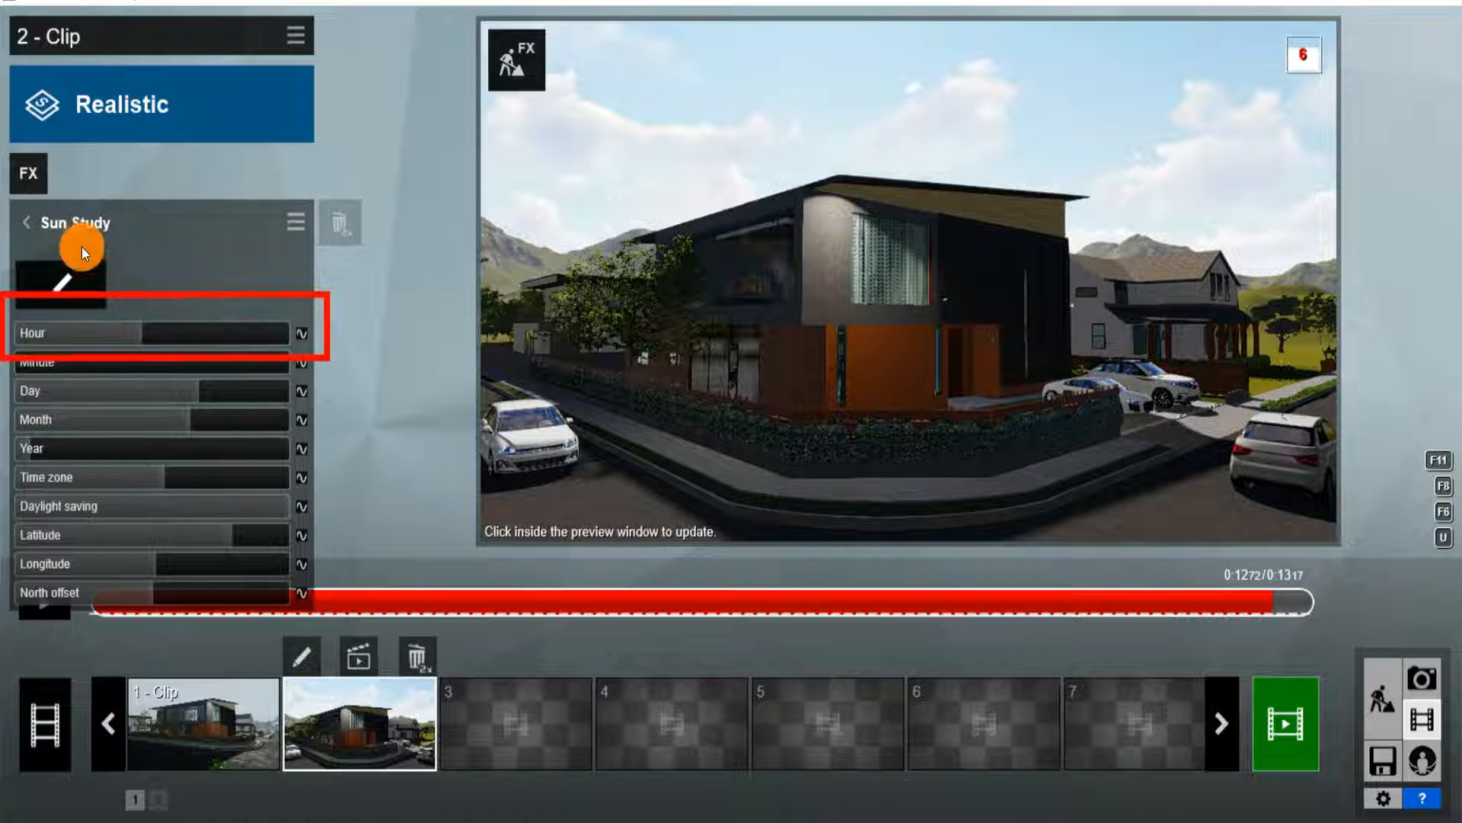
click(143, 333)
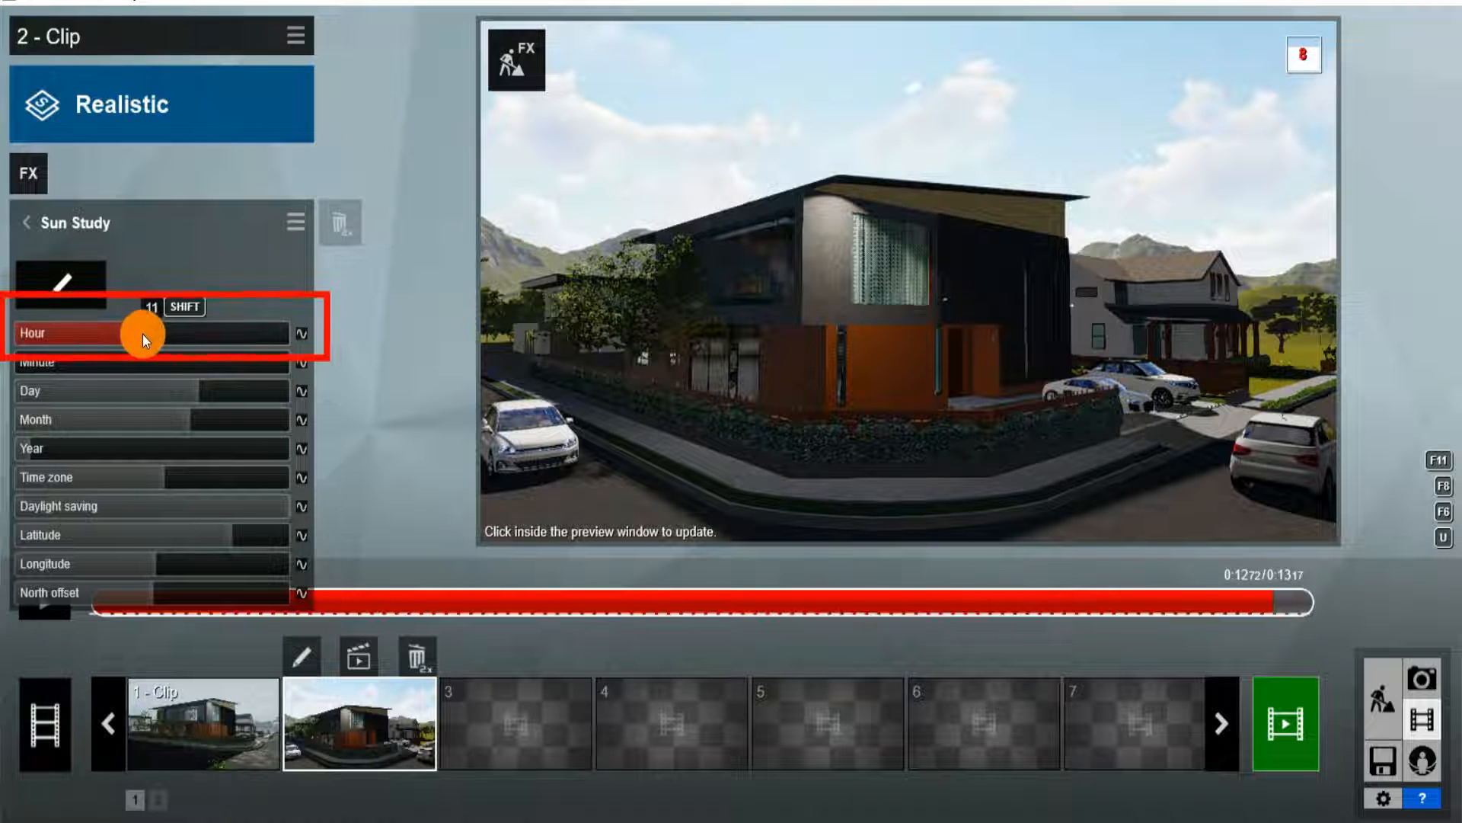
drag(144, 334, 92, 335)
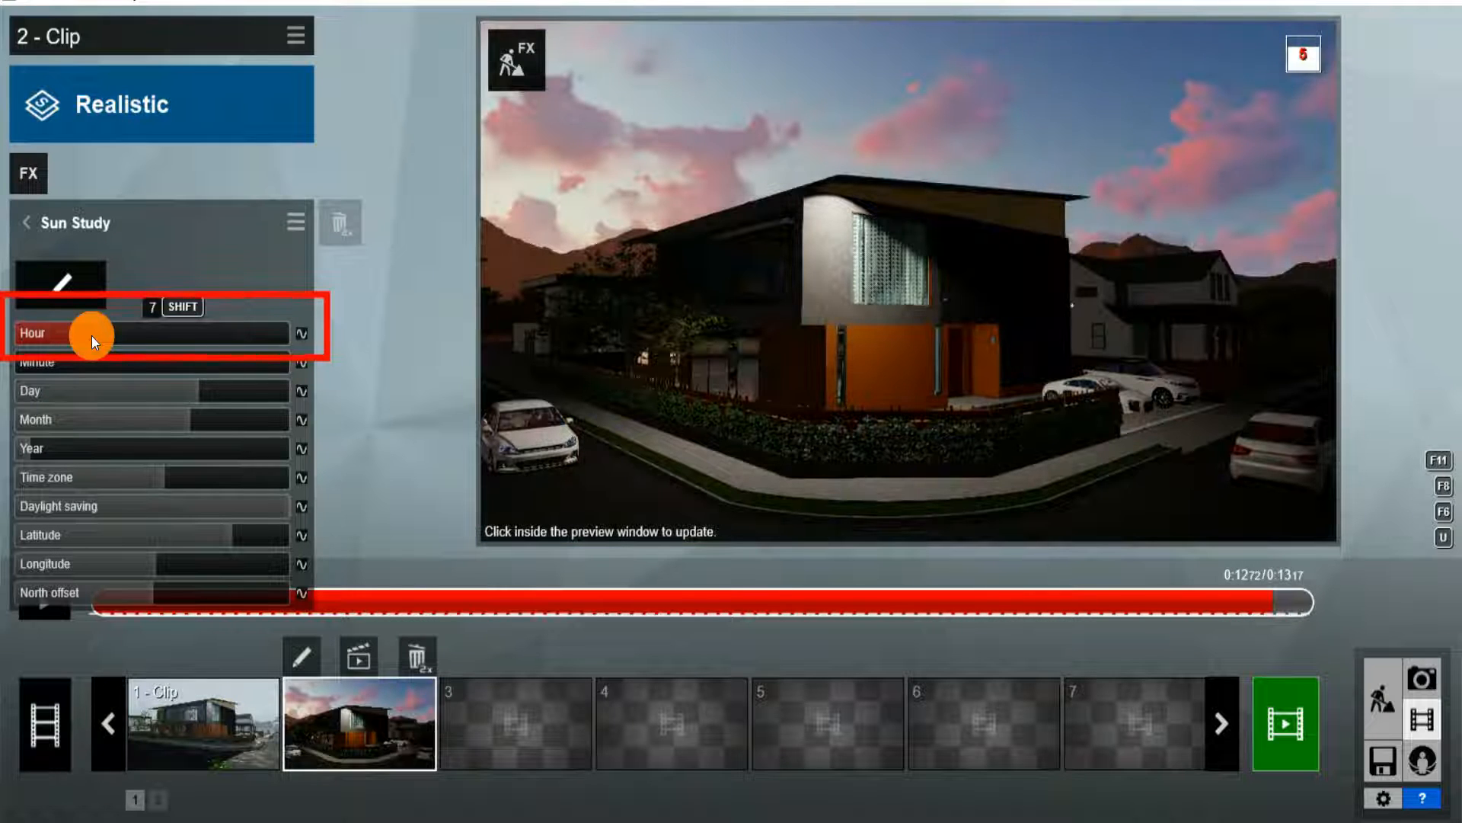
drag(91, 335, 86, 337)
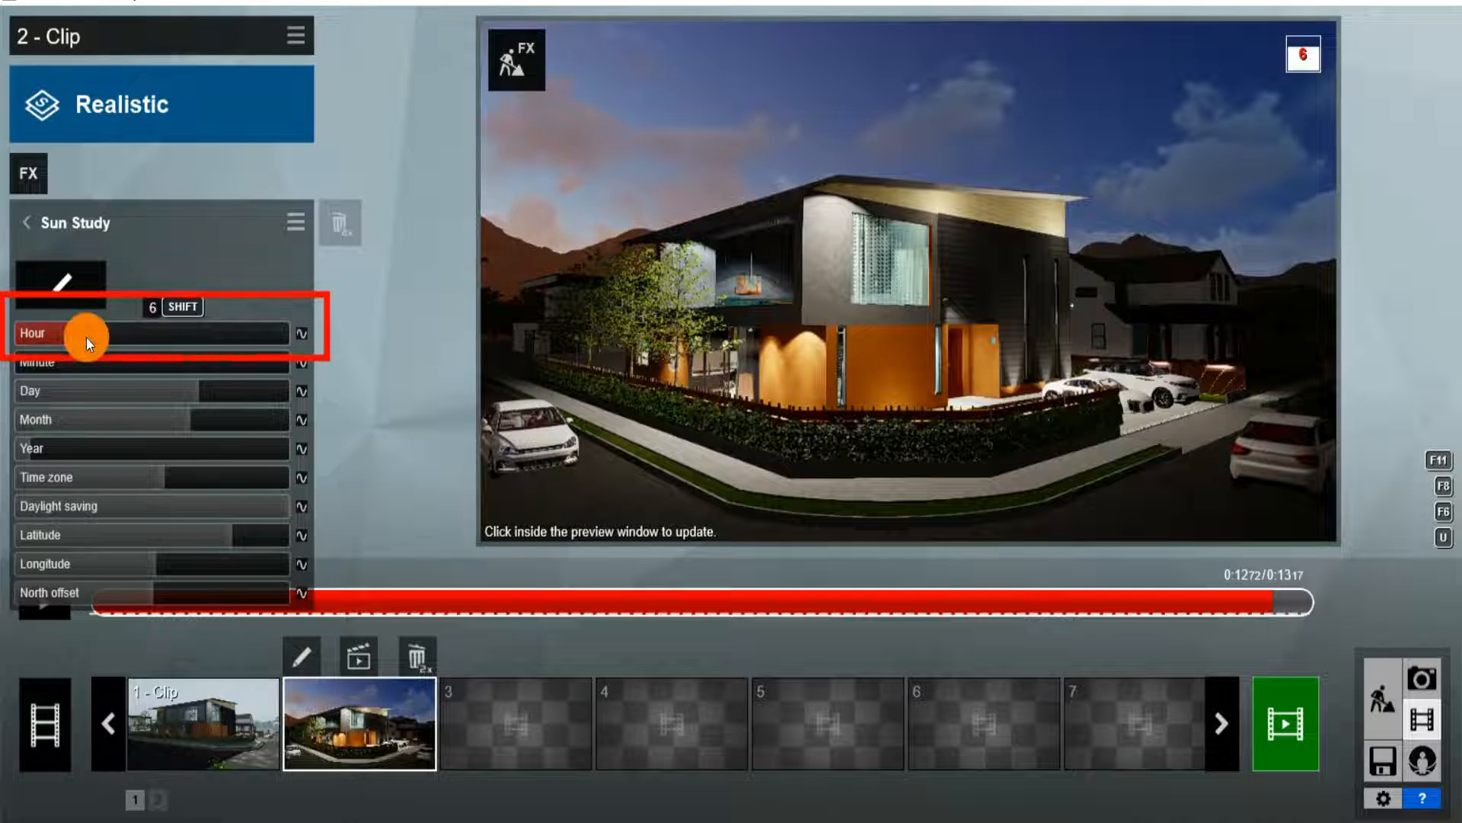
Add keyframes for the Sun Study hour near the start and near the end of the clip.
click(38, 614)
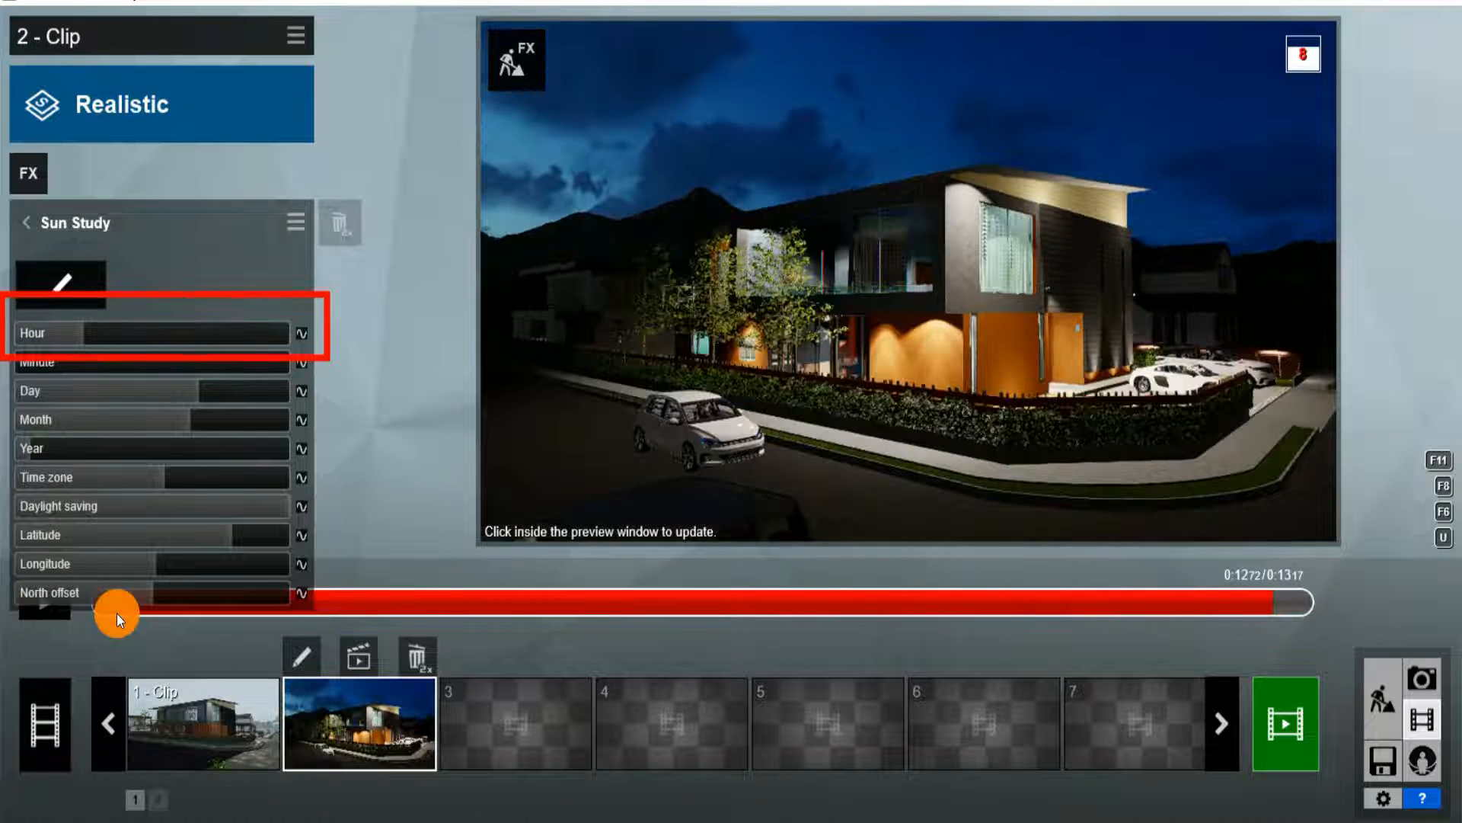
click(118, 614)
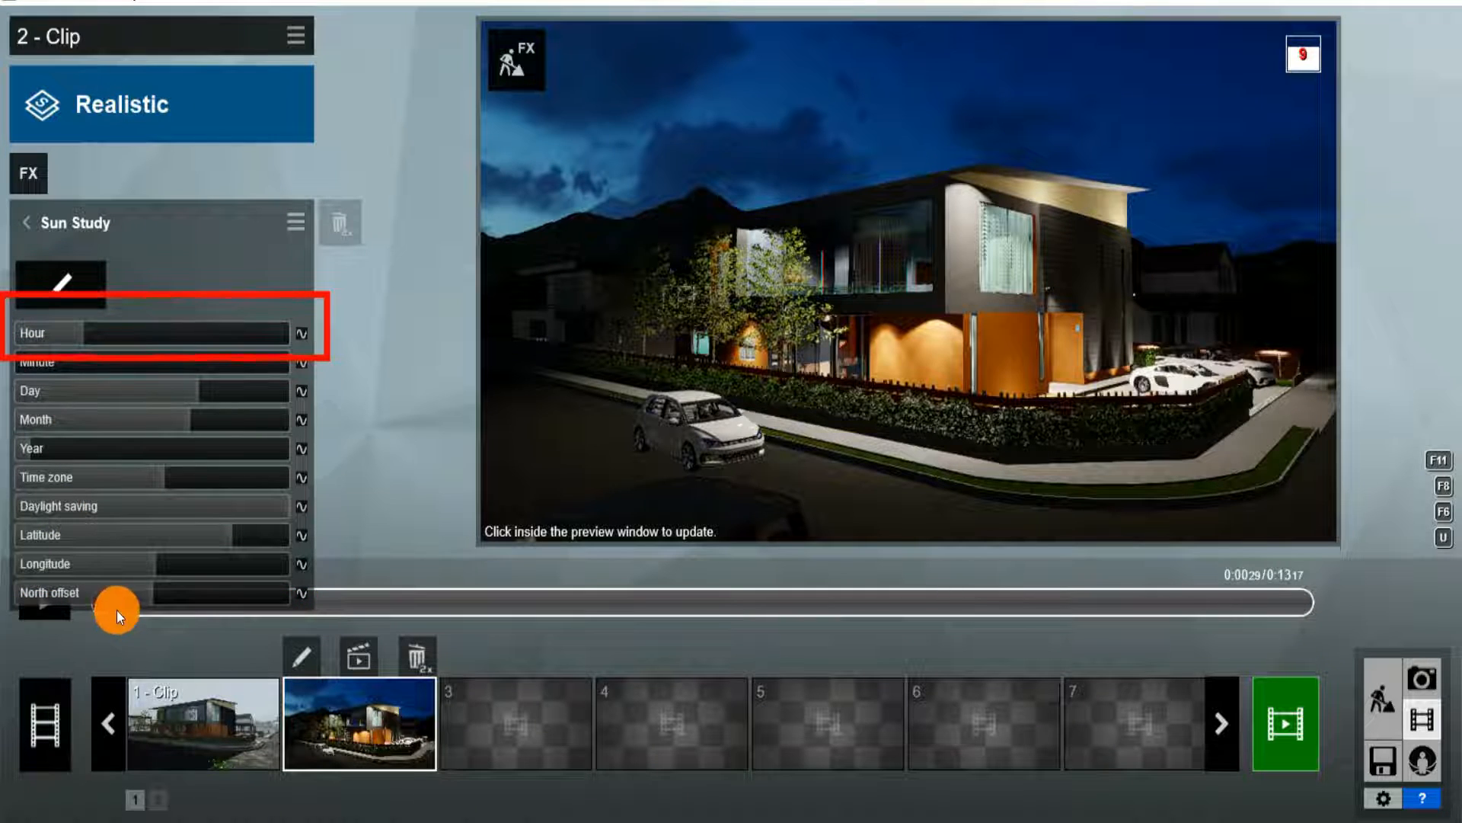
click(300, 332)
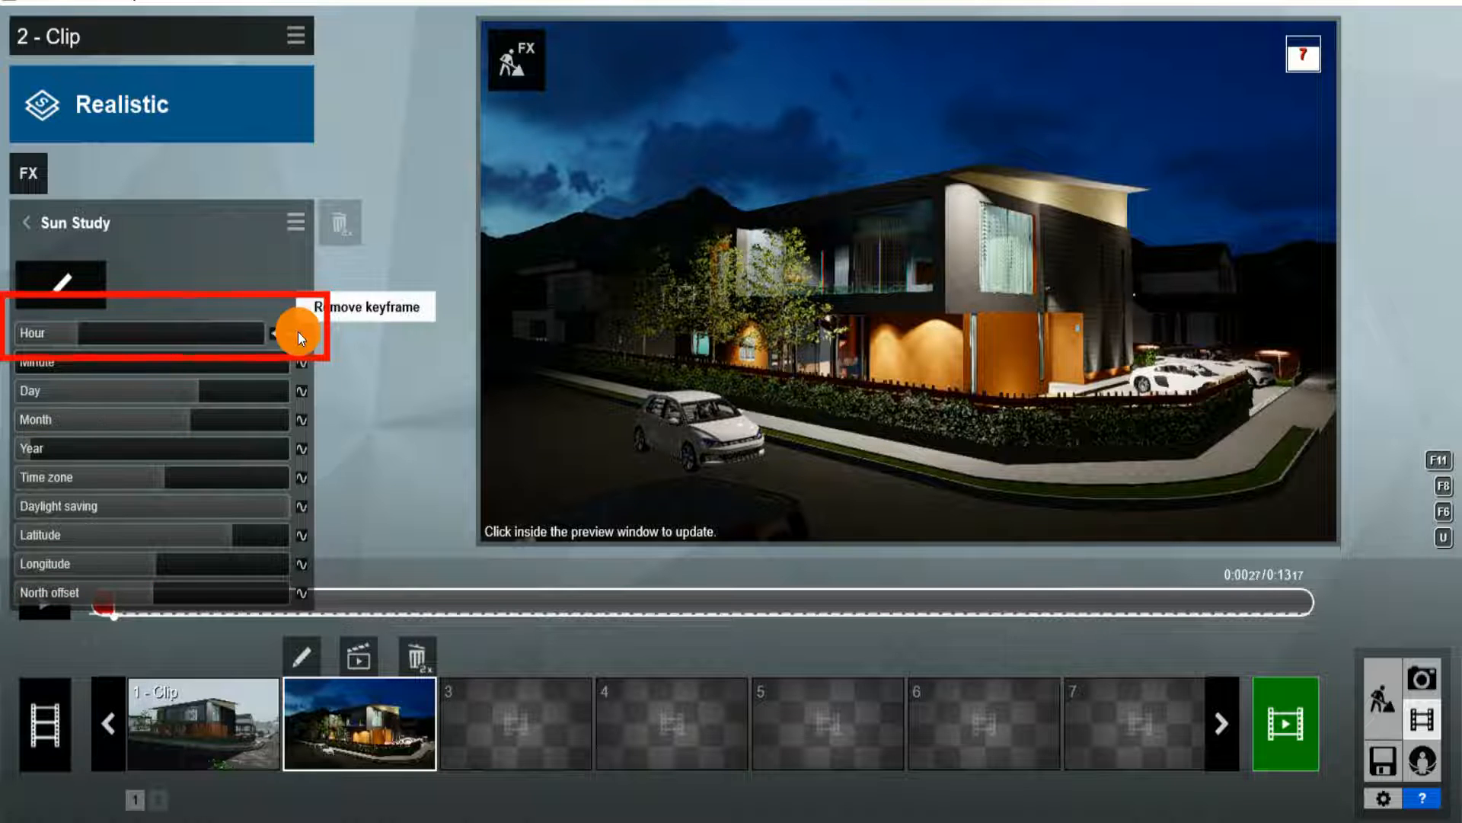
click(1264, 608)
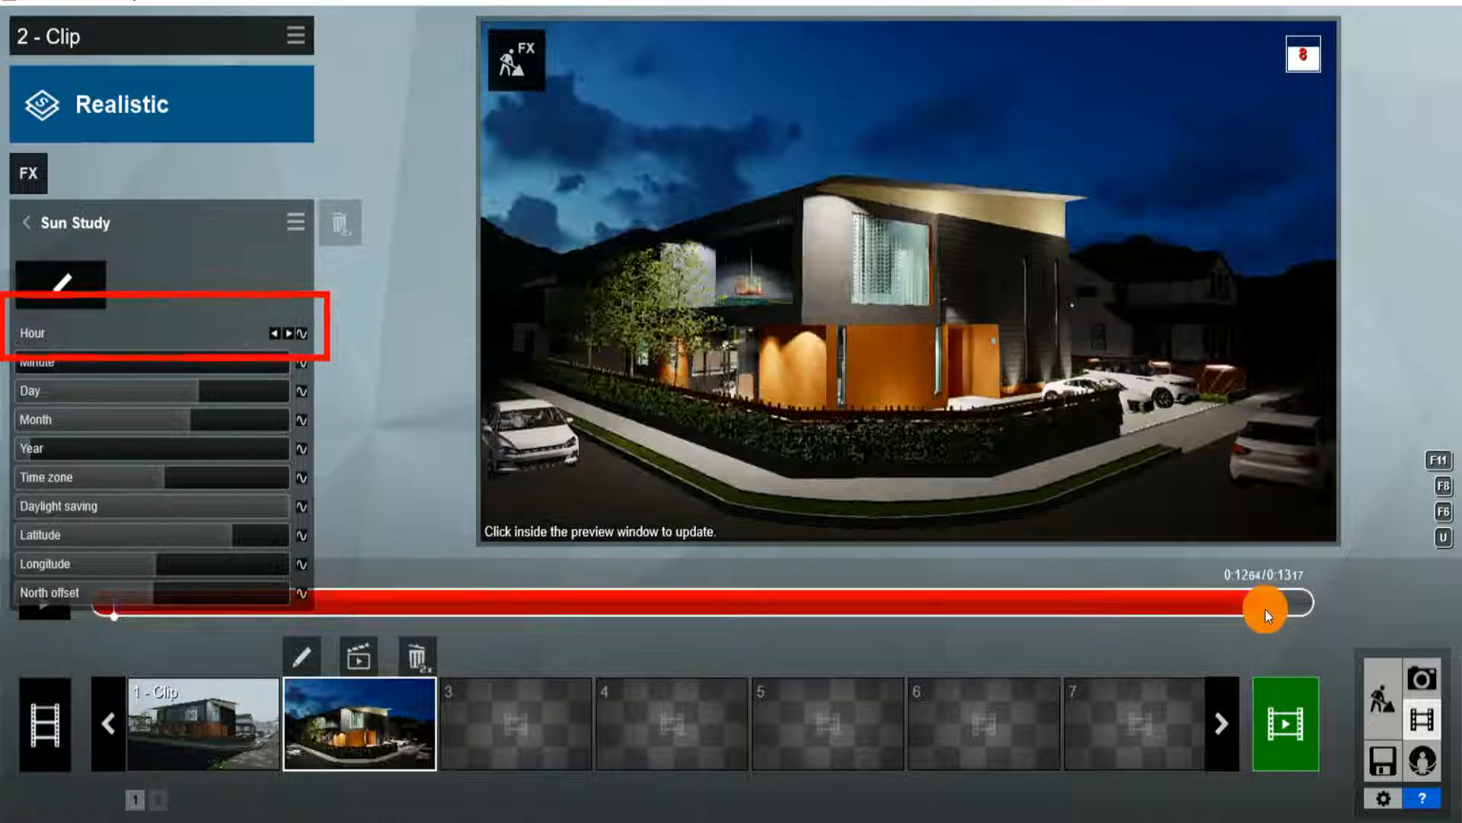
click(305, 333)
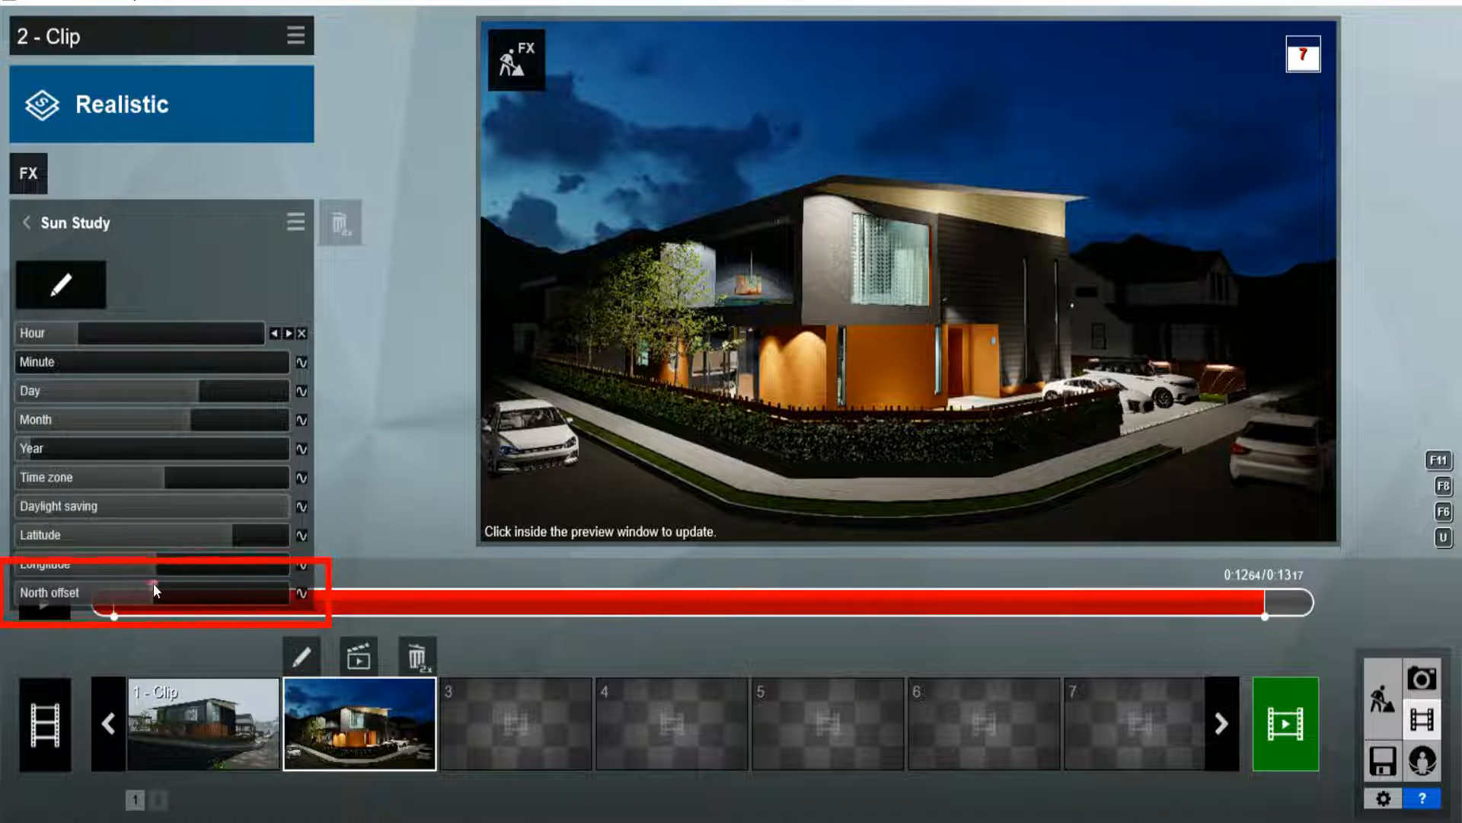
Reduce the Sun Study north offset to a low value and play back part of the clip.
shift+drag(154, 584, 42, 583)
click(26, 223)
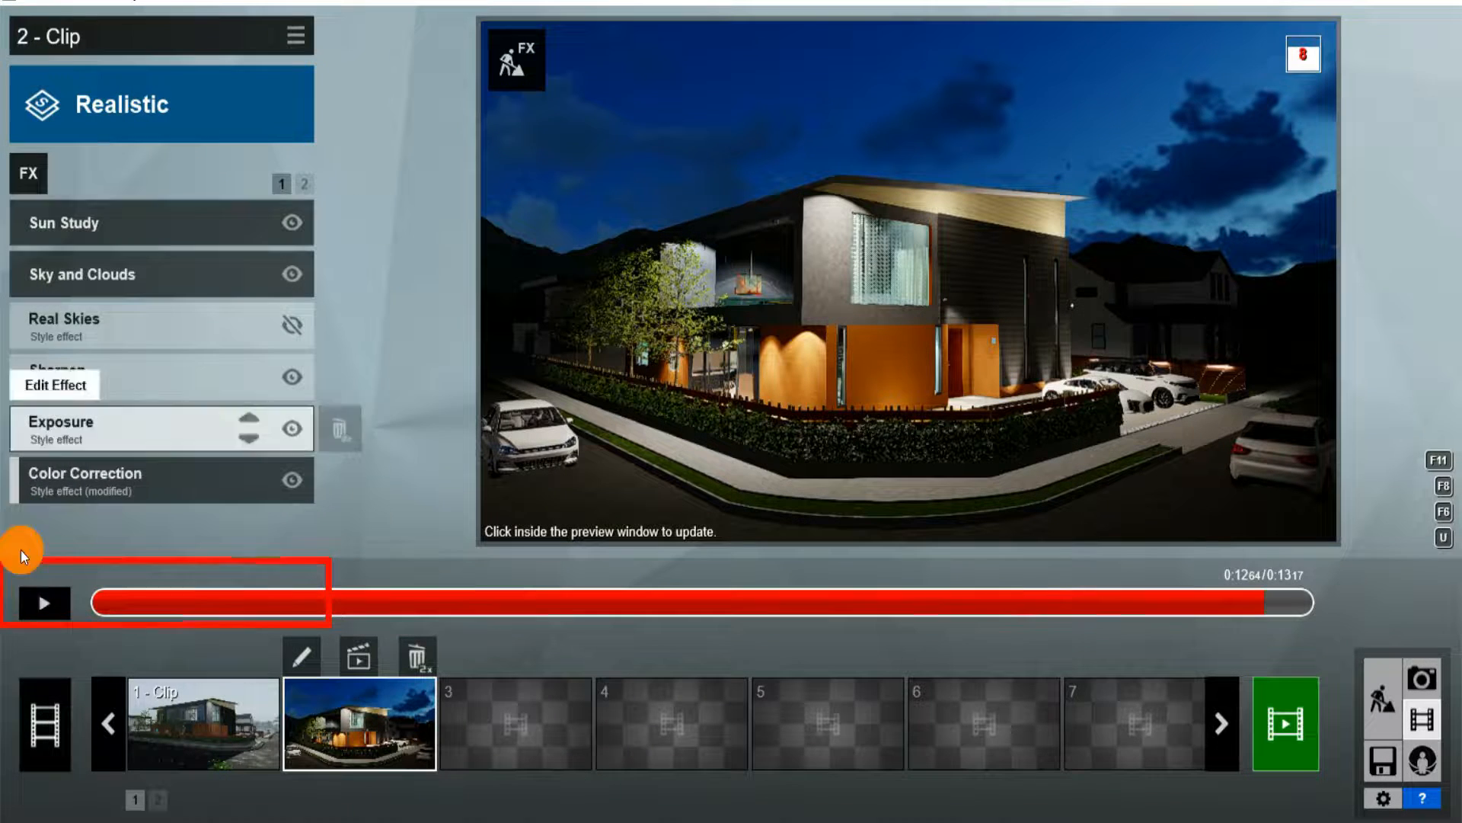
click(46, 604)
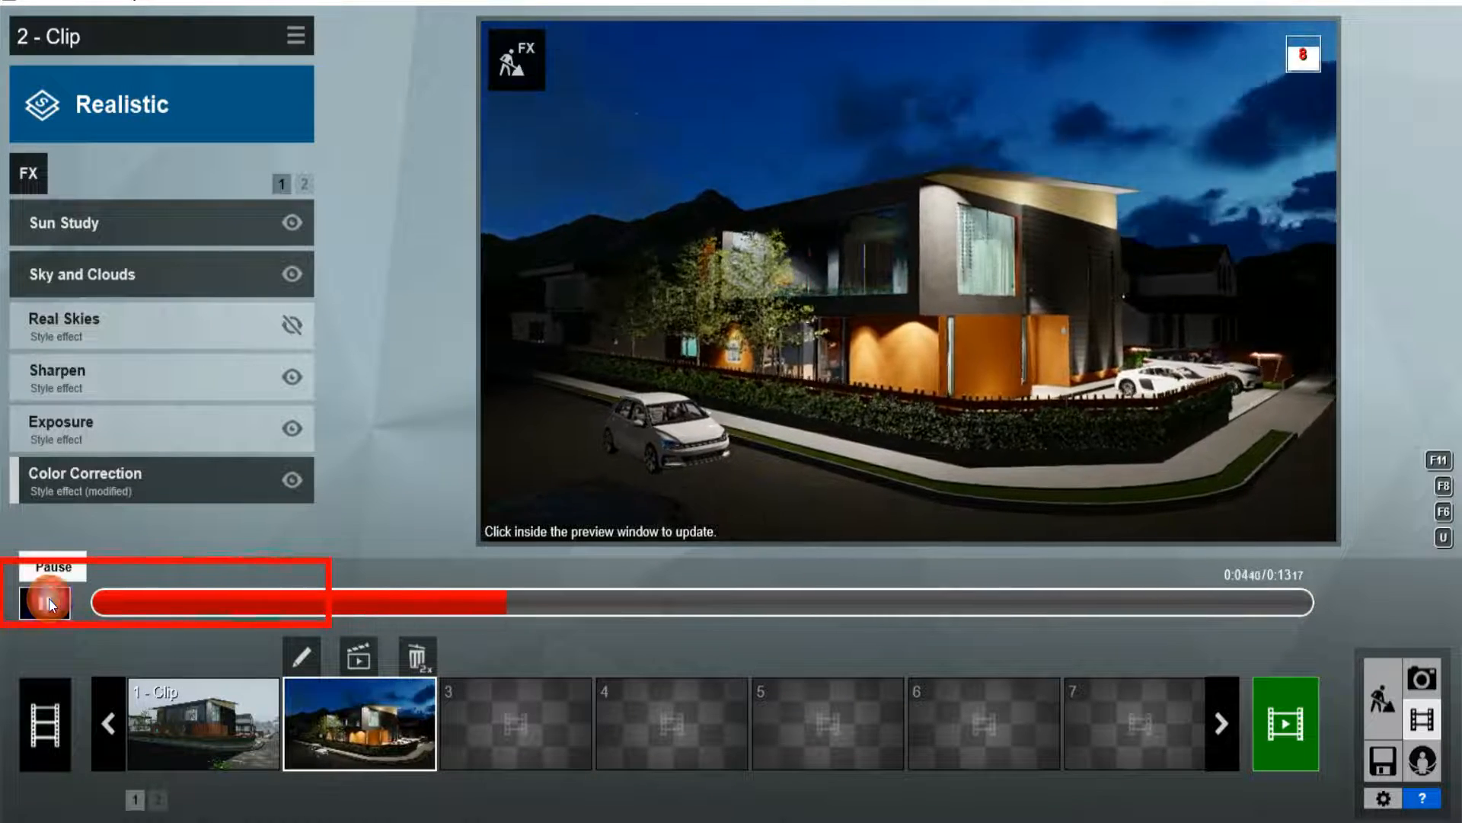
click(50, 604)
Return to the first Sun Study hour keyframe and preview the lighting animation from there.
click(164, 224)
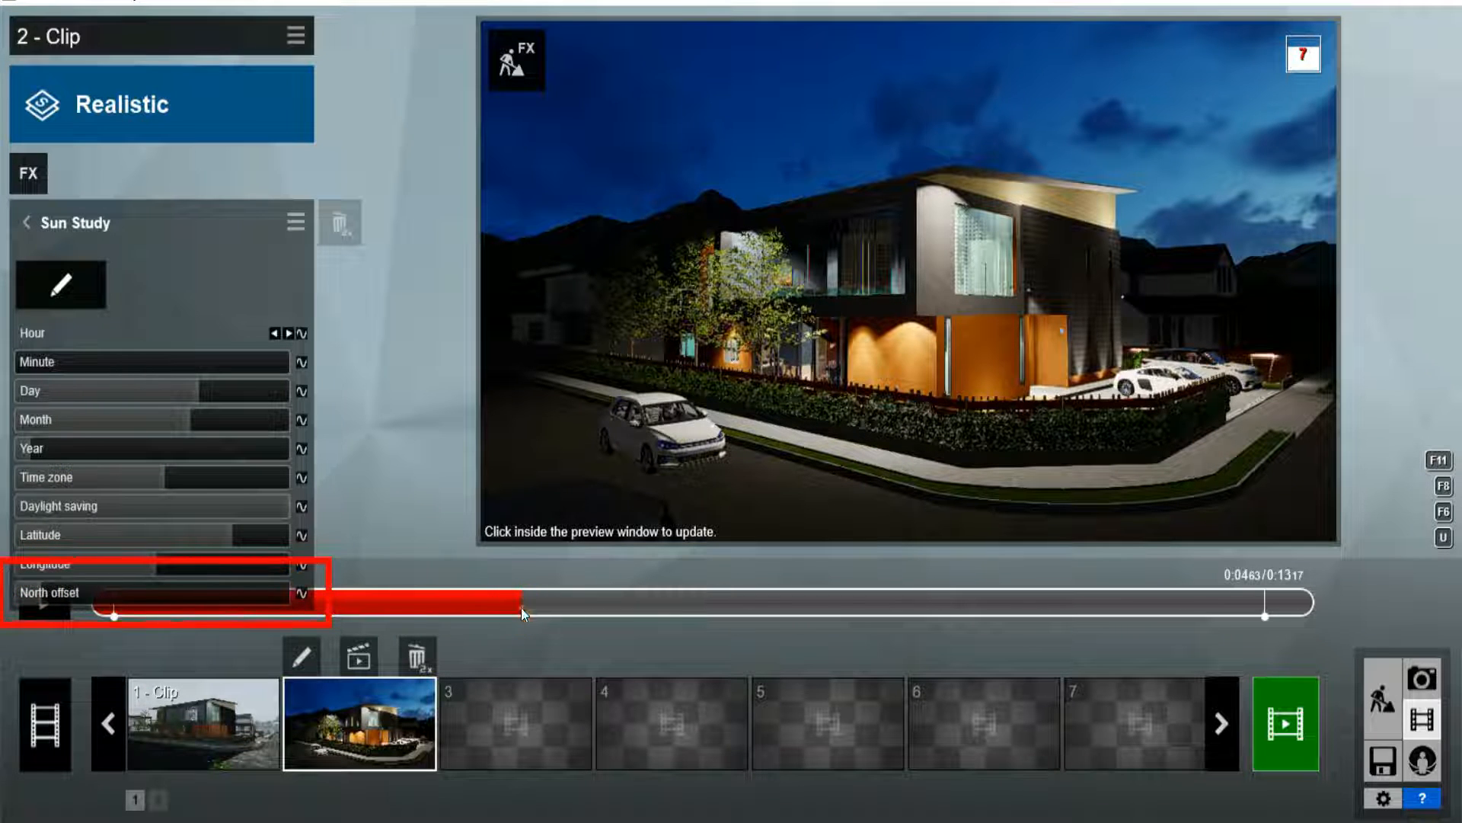
click(115, 613)
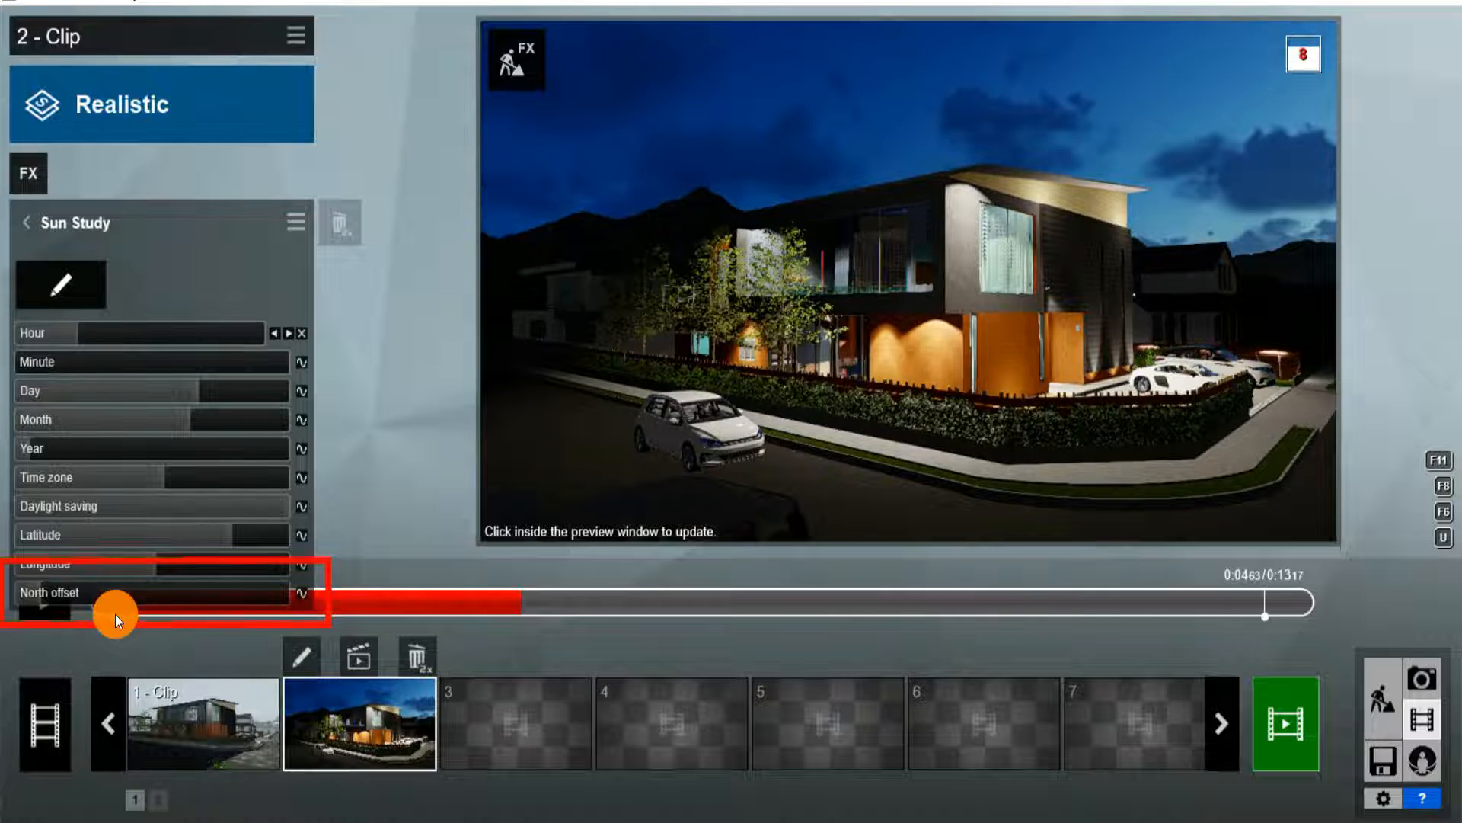
click(304, 596)
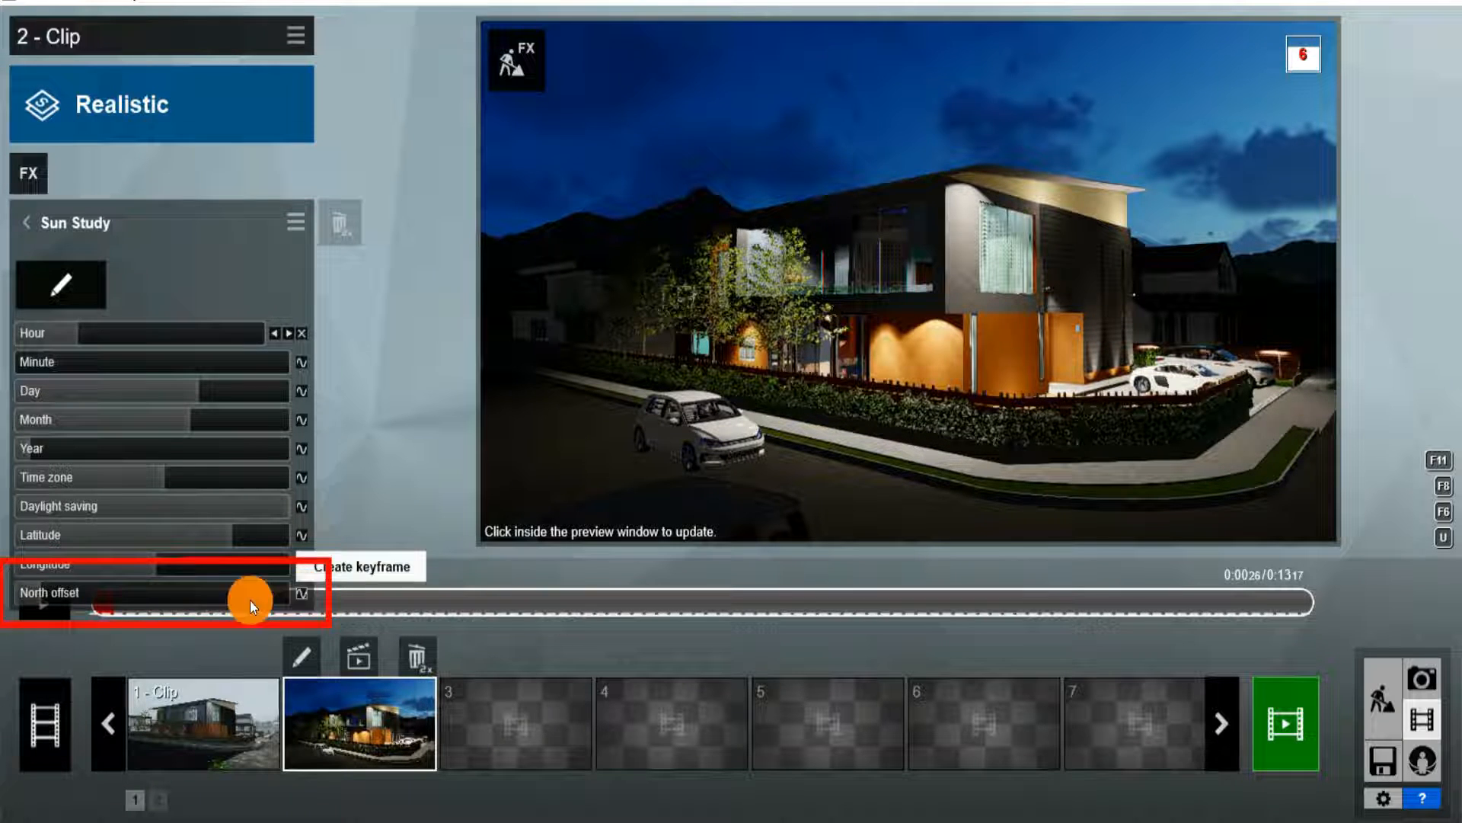
click(189, 611)
click(40, 594)
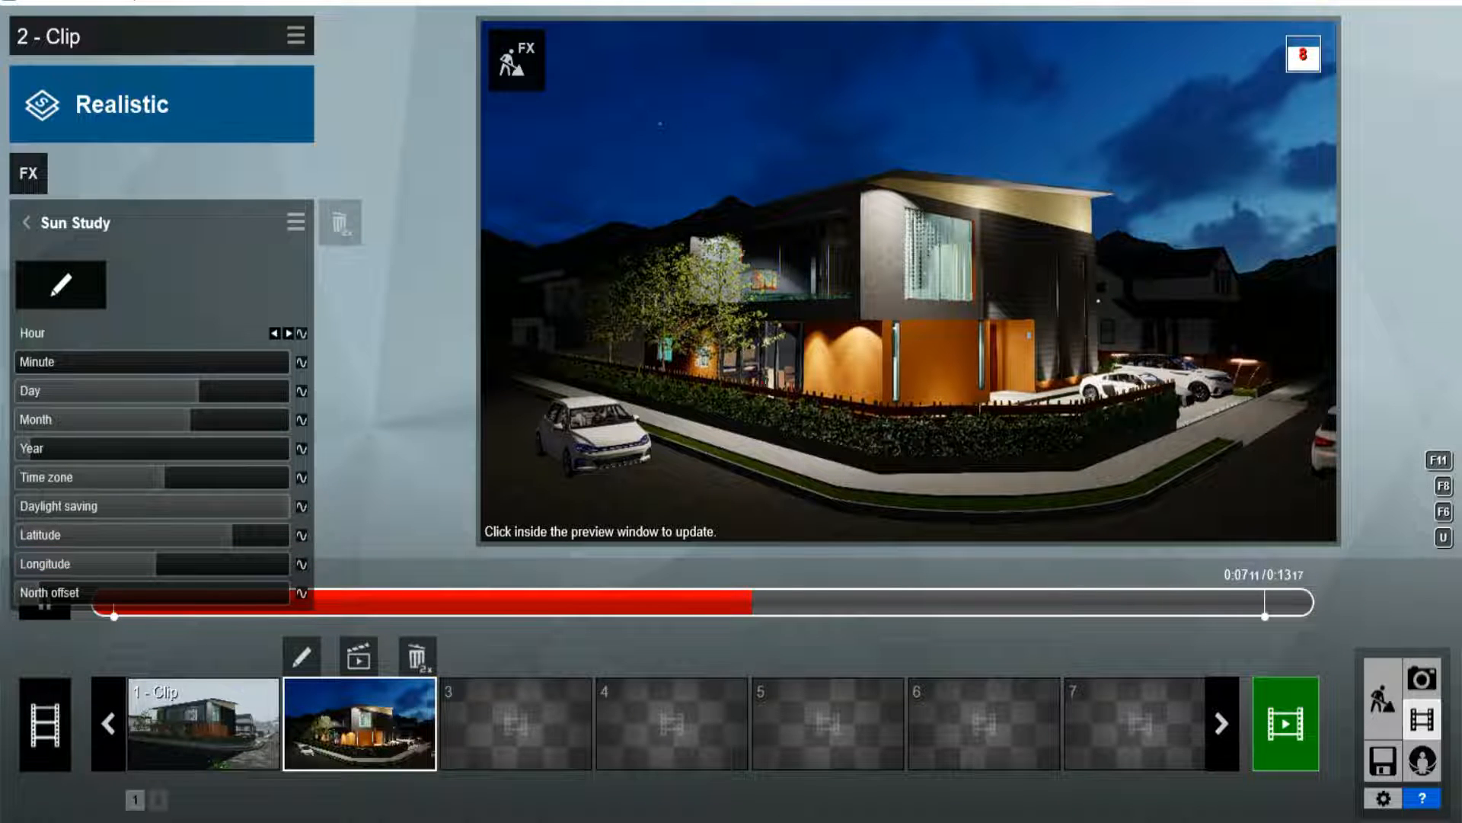
Recreate the Sun Study hour keyframe near the clip's end and raise its hour close to the maximum.
click(1262, 605)
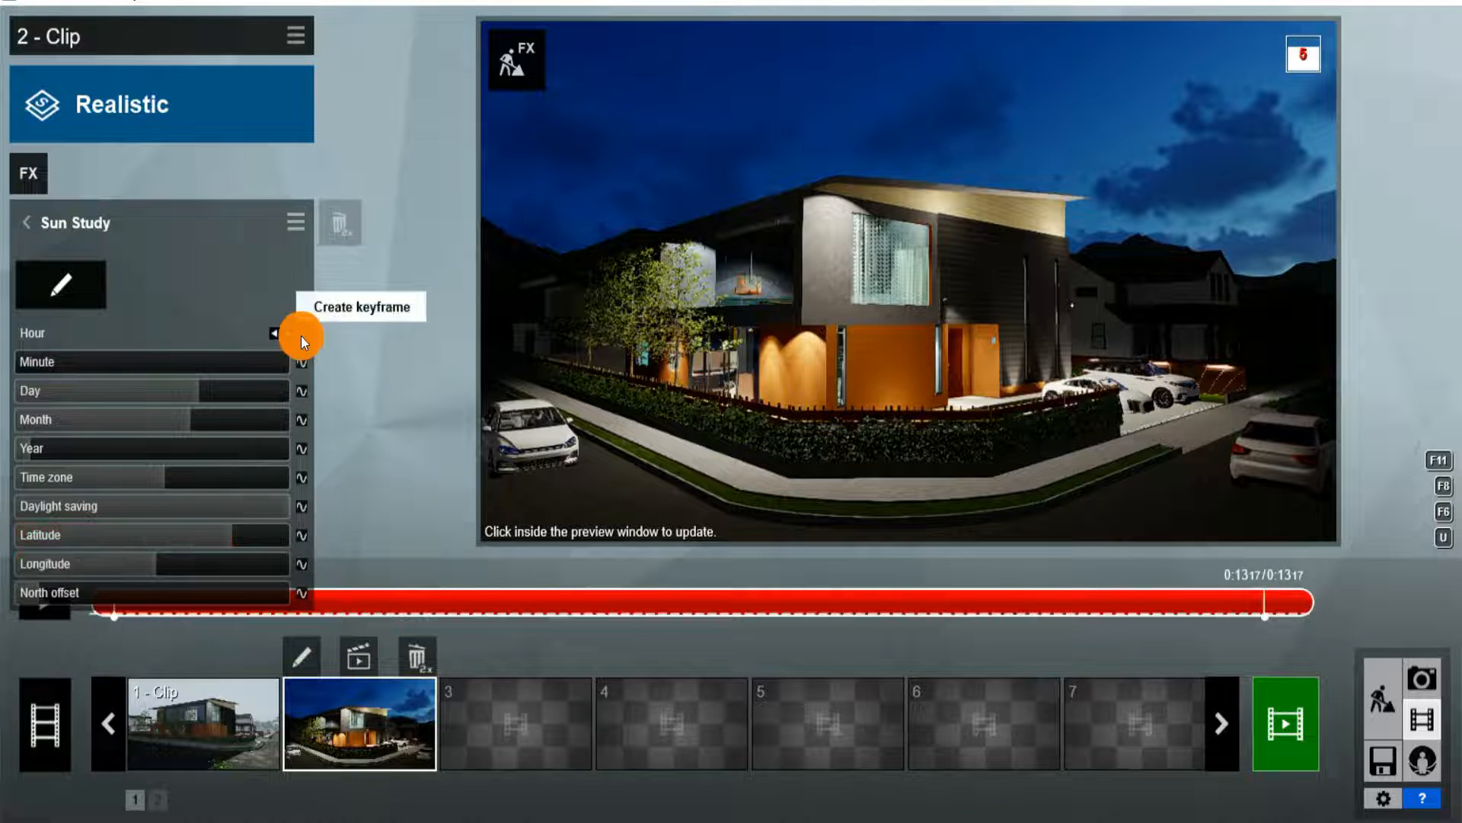
click(1267, 614)
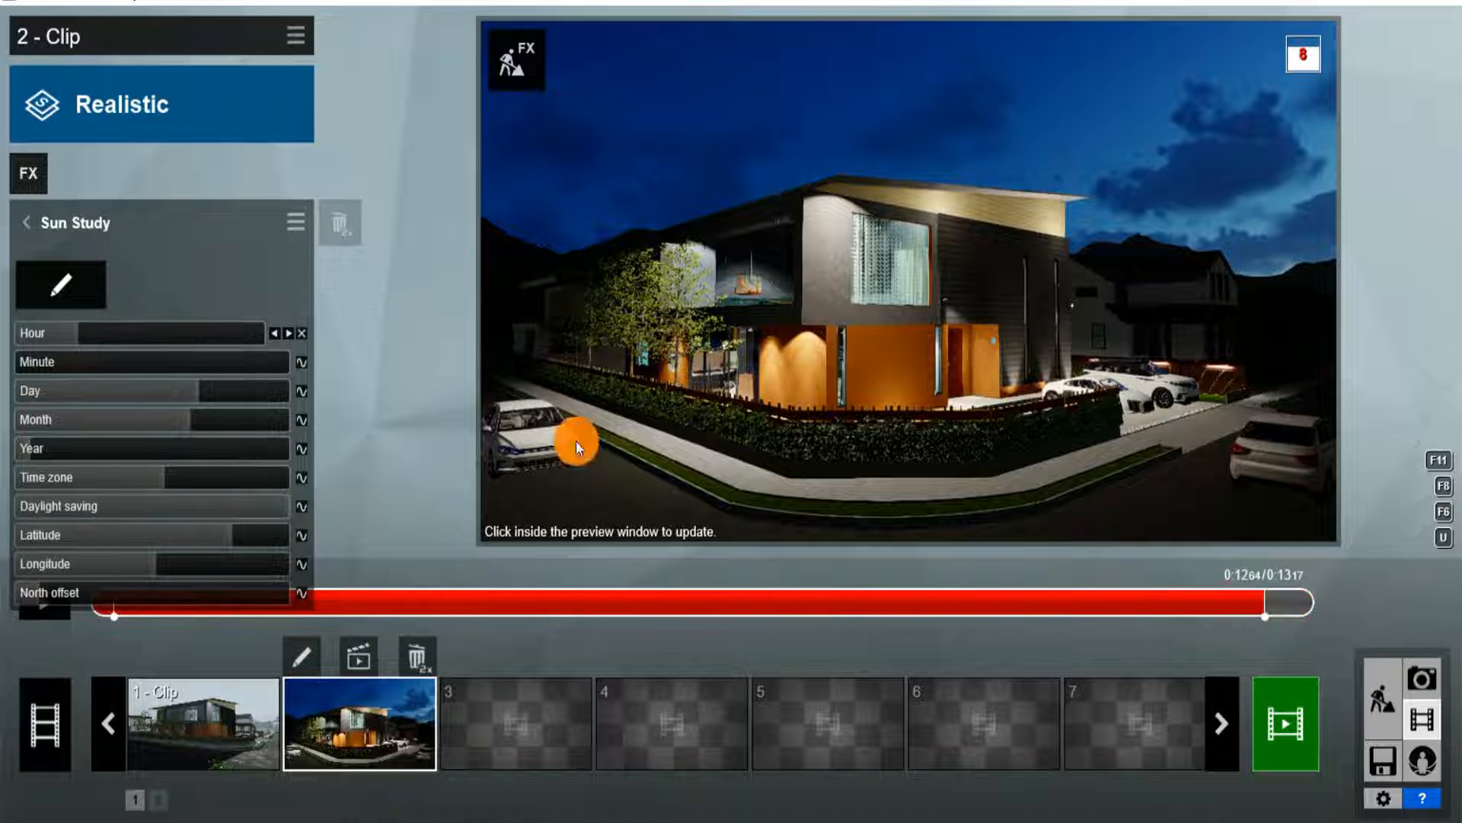
click(301, 332)
click(630, 349)
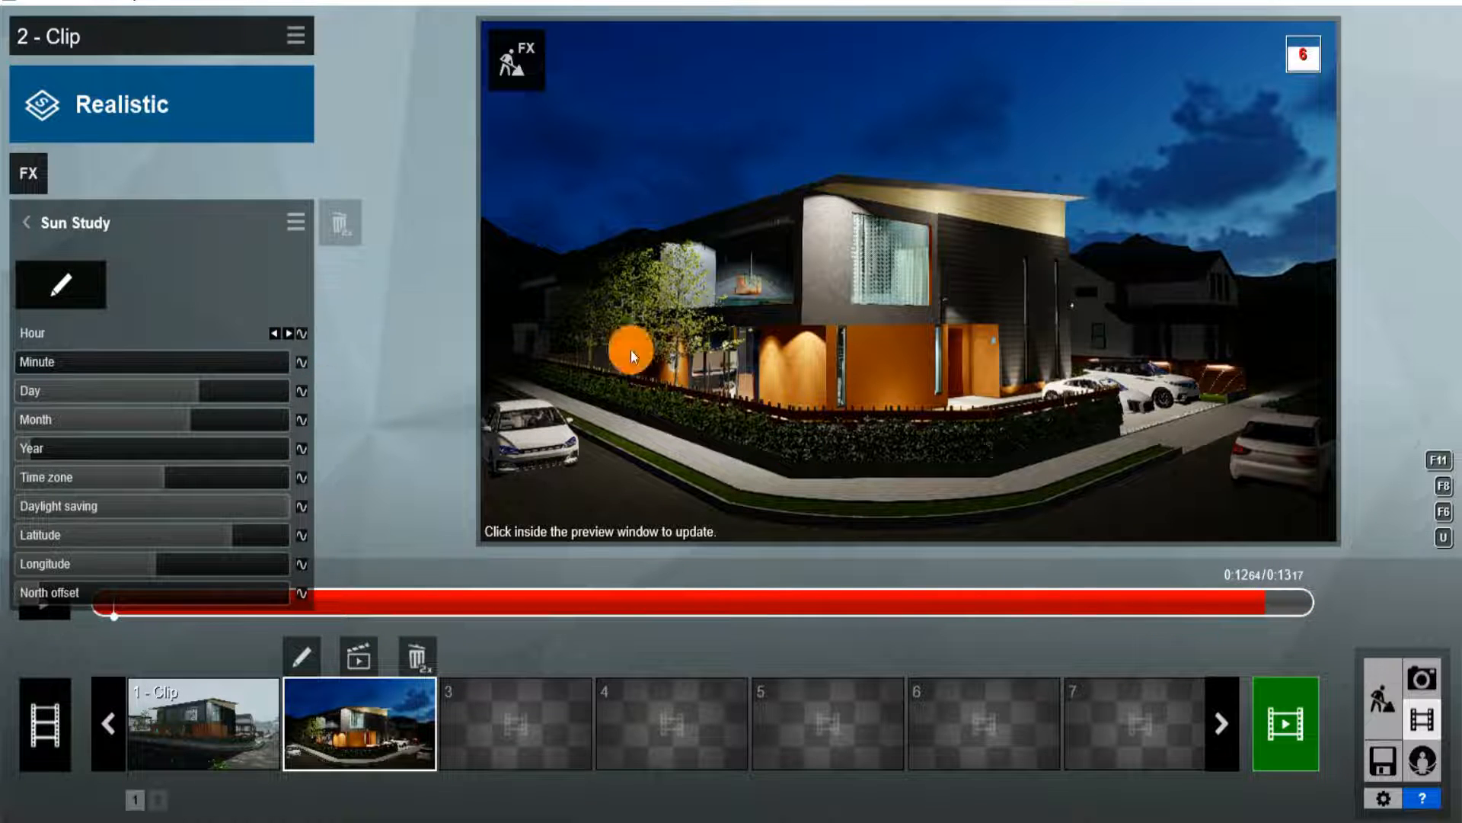
click(302, 332)
drag(78, 331, 245, 335)
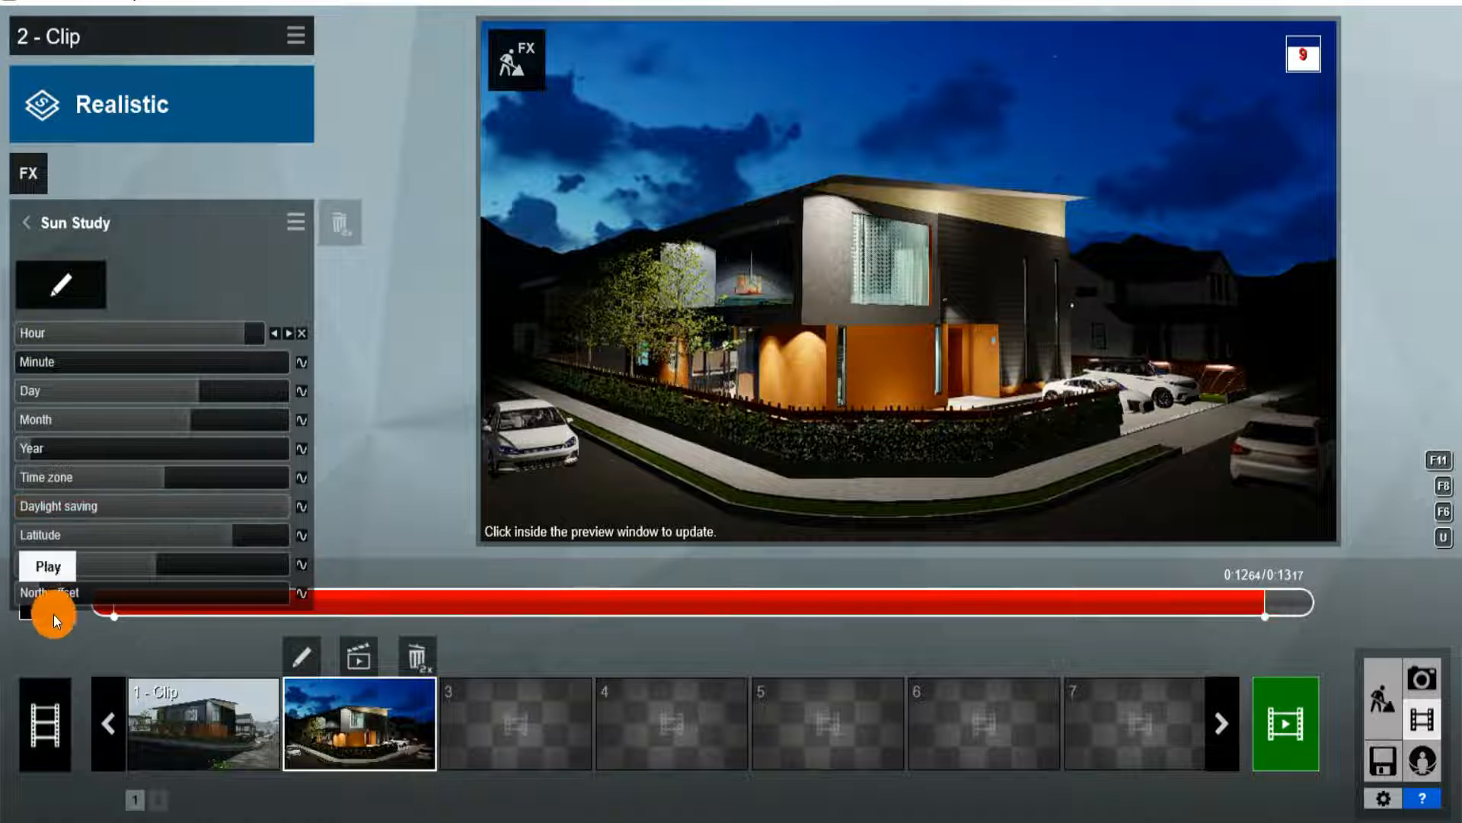
Play back part of the clip and raise the Sun Study north offset to roughly three quarters of its range.
click(54, 614)
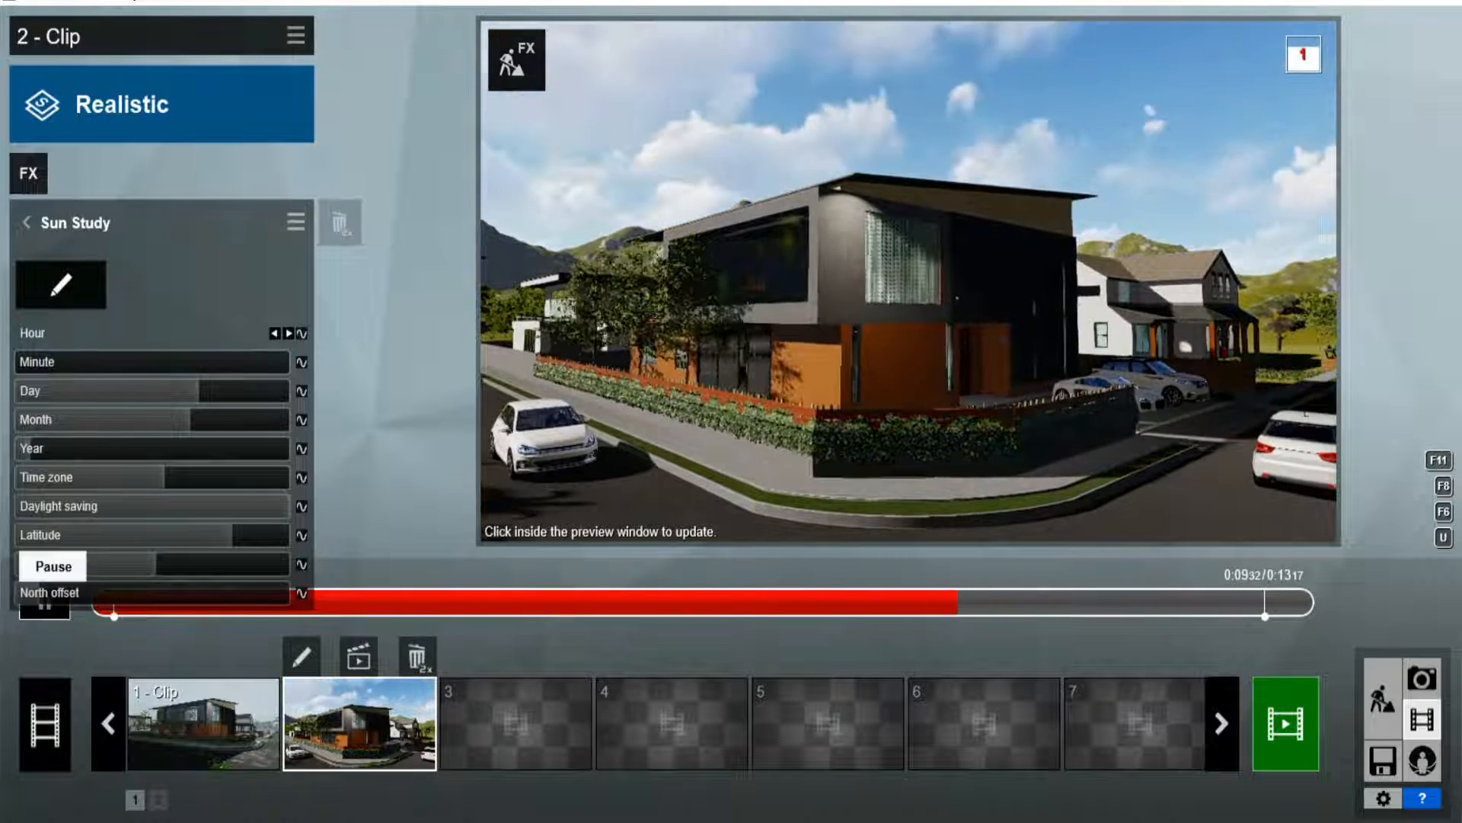
click(44, 612)
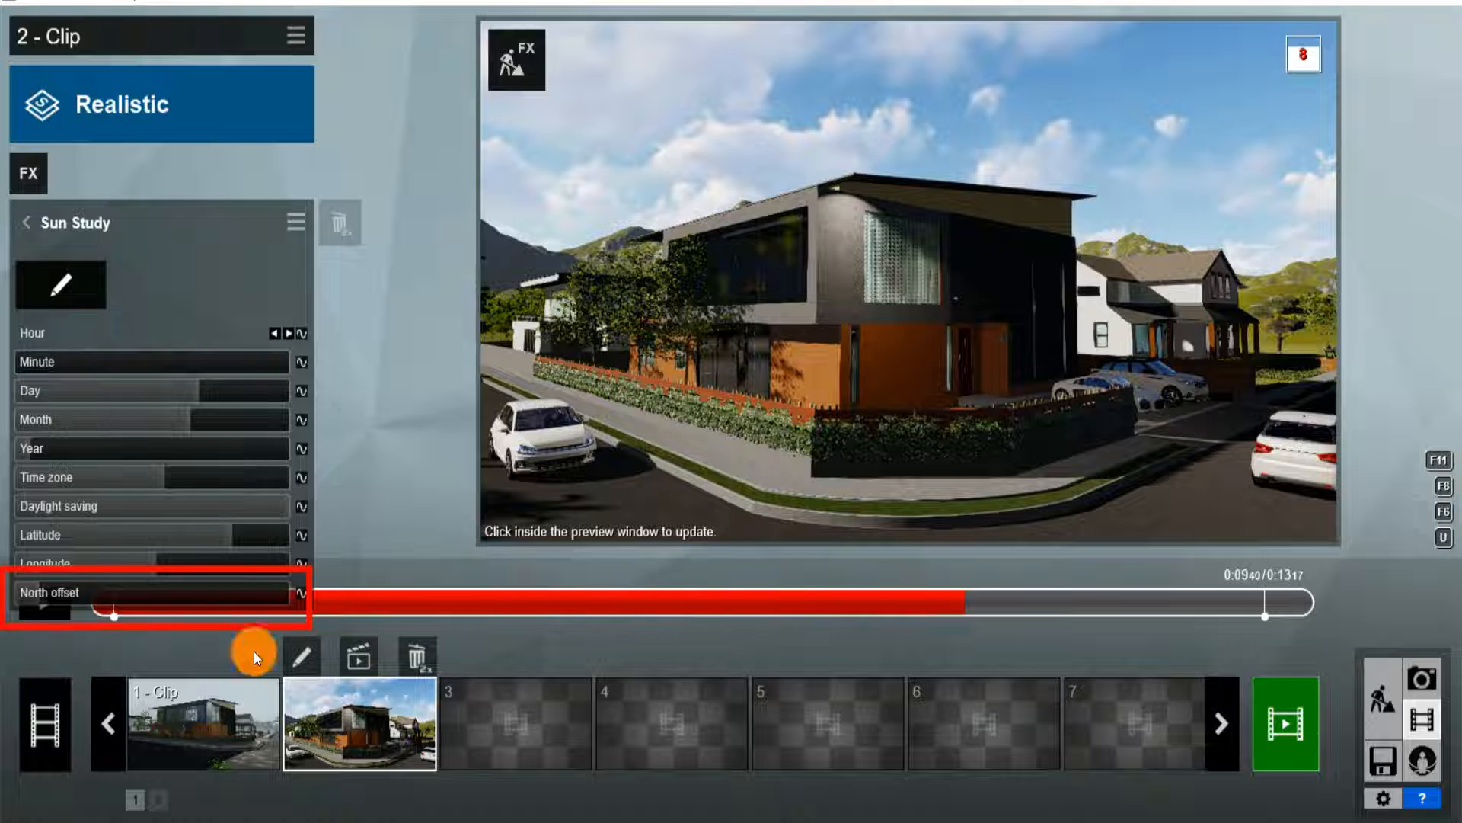
click(40, 592)
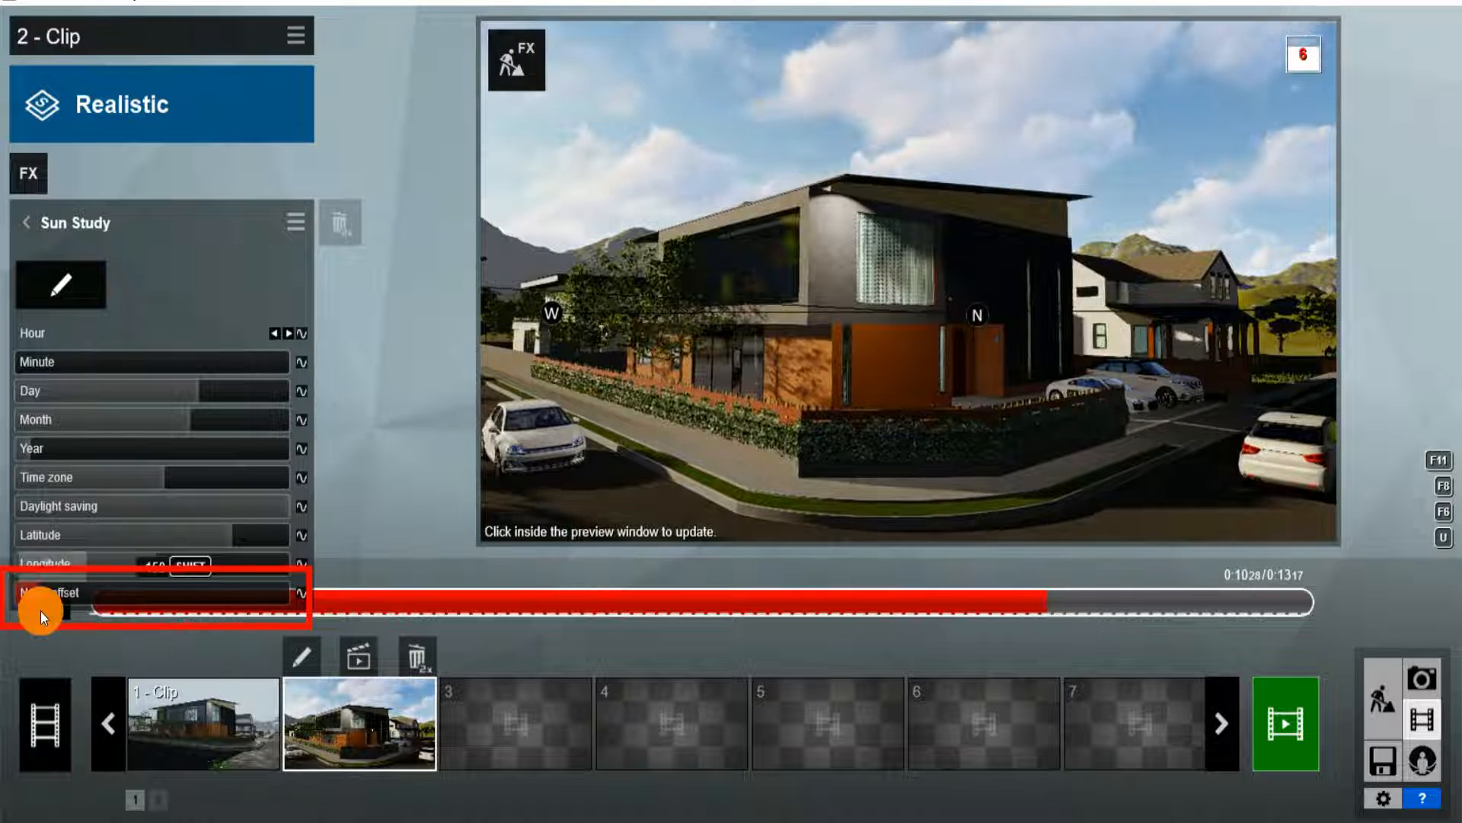
click(37, 587)
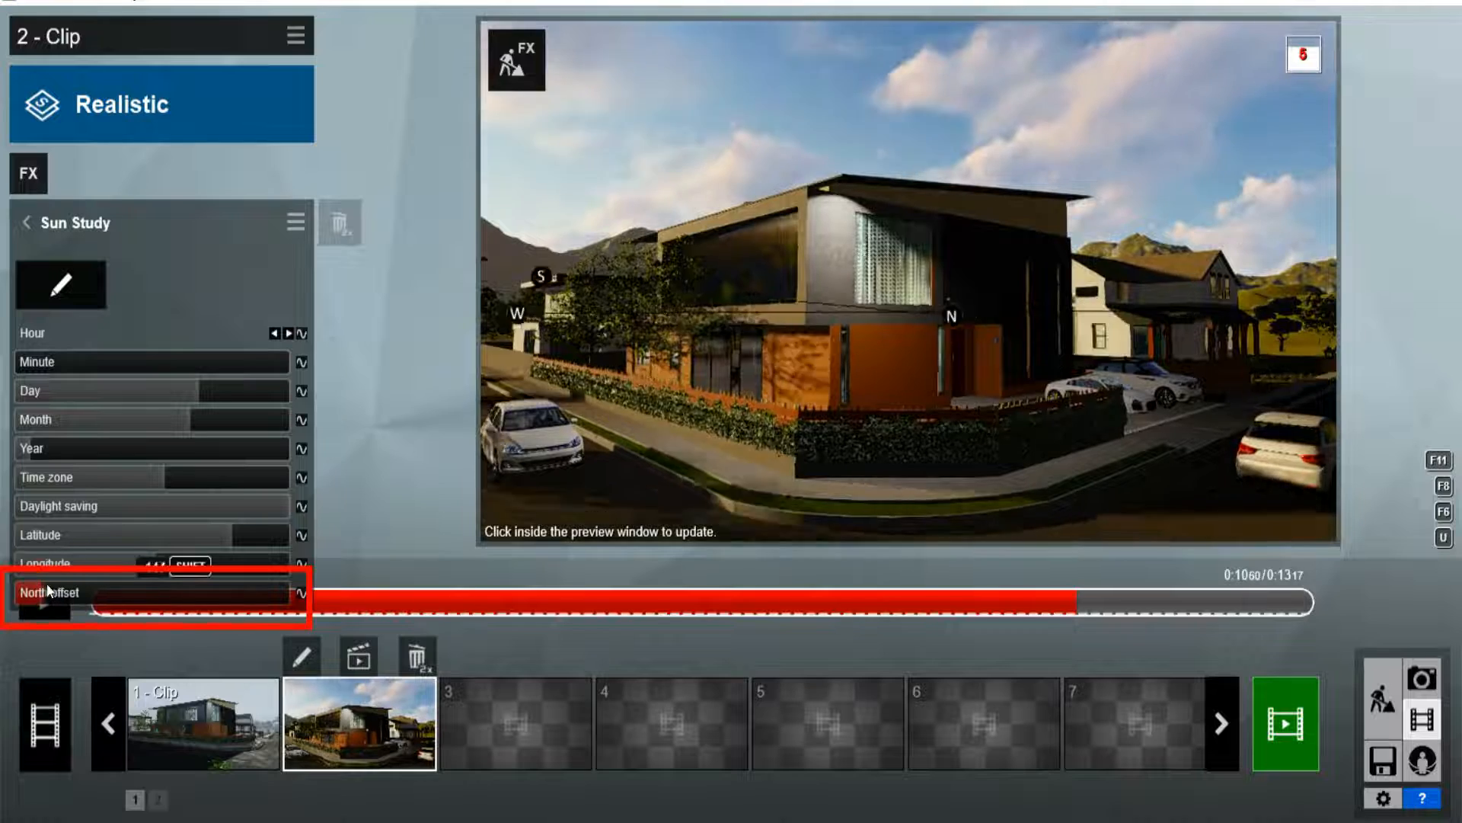
mouse_move(63, 582)
mouse_down()
mouse_move(233, 591)
mouse_move(221, 592)
mouse_up()
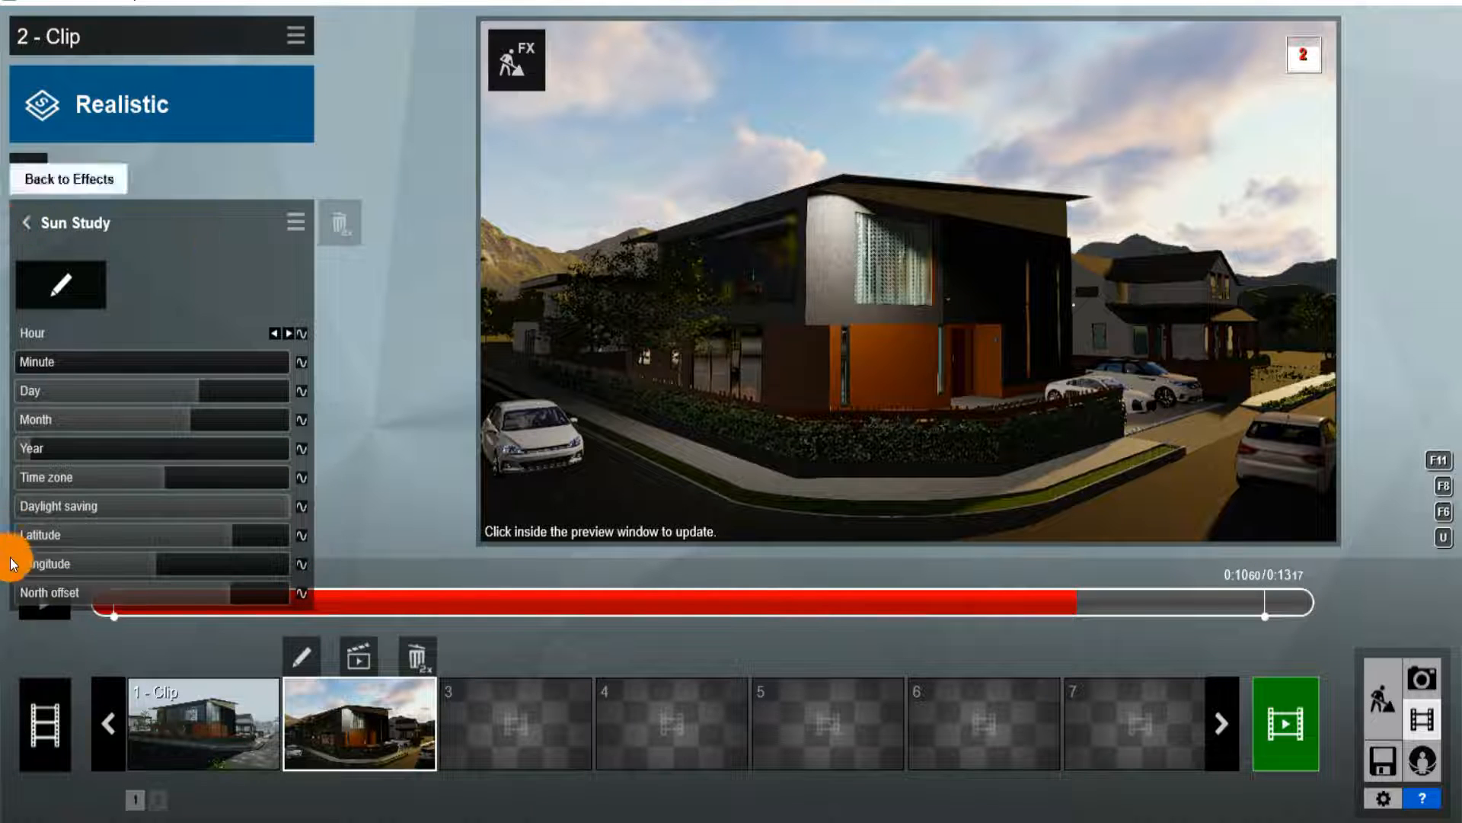
Preview the sun animation with the new north offset, return to the effects list and check the facade light in daylight.
click(36, 612)
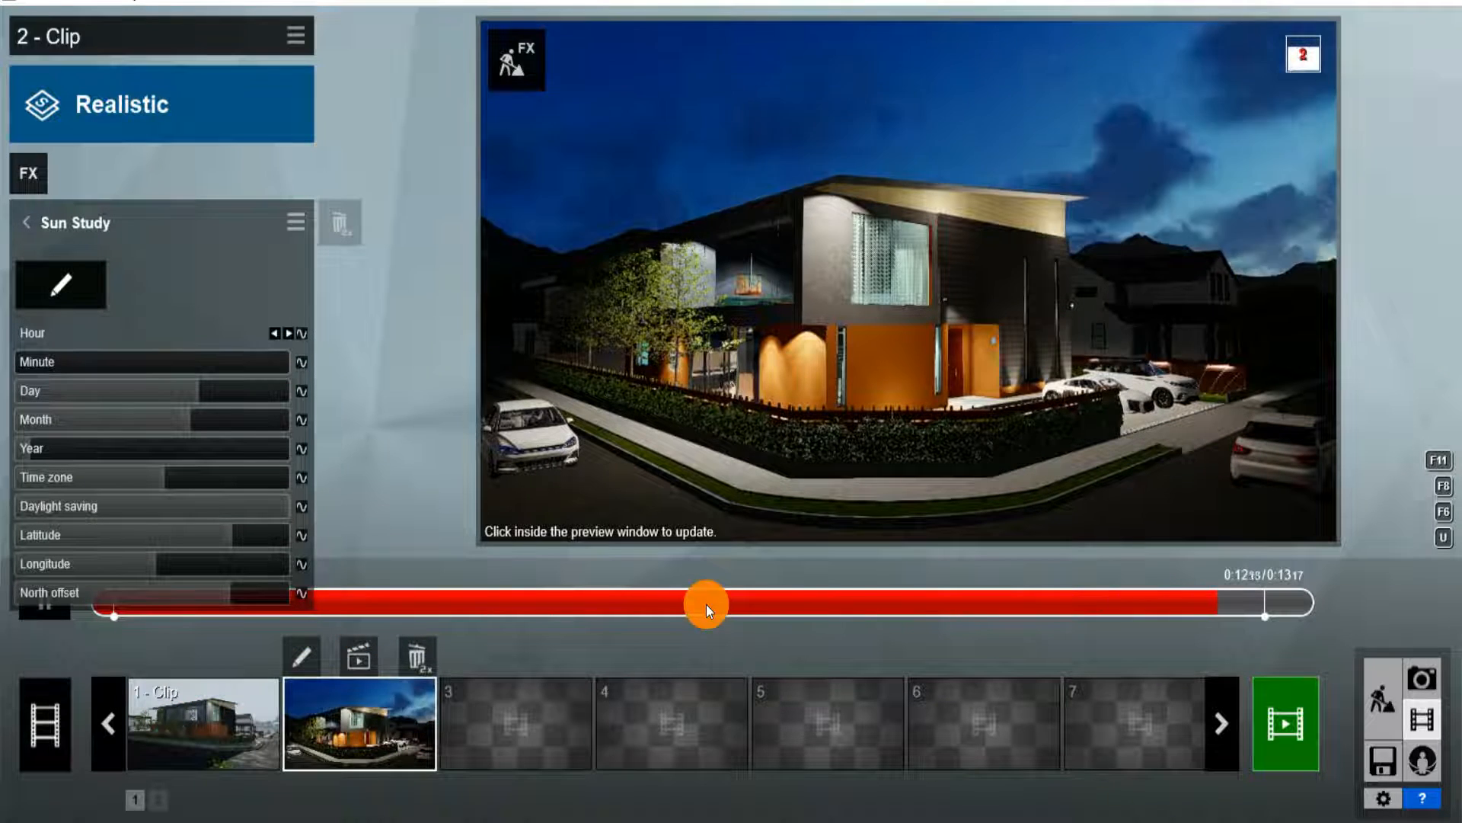
click(46, 610)
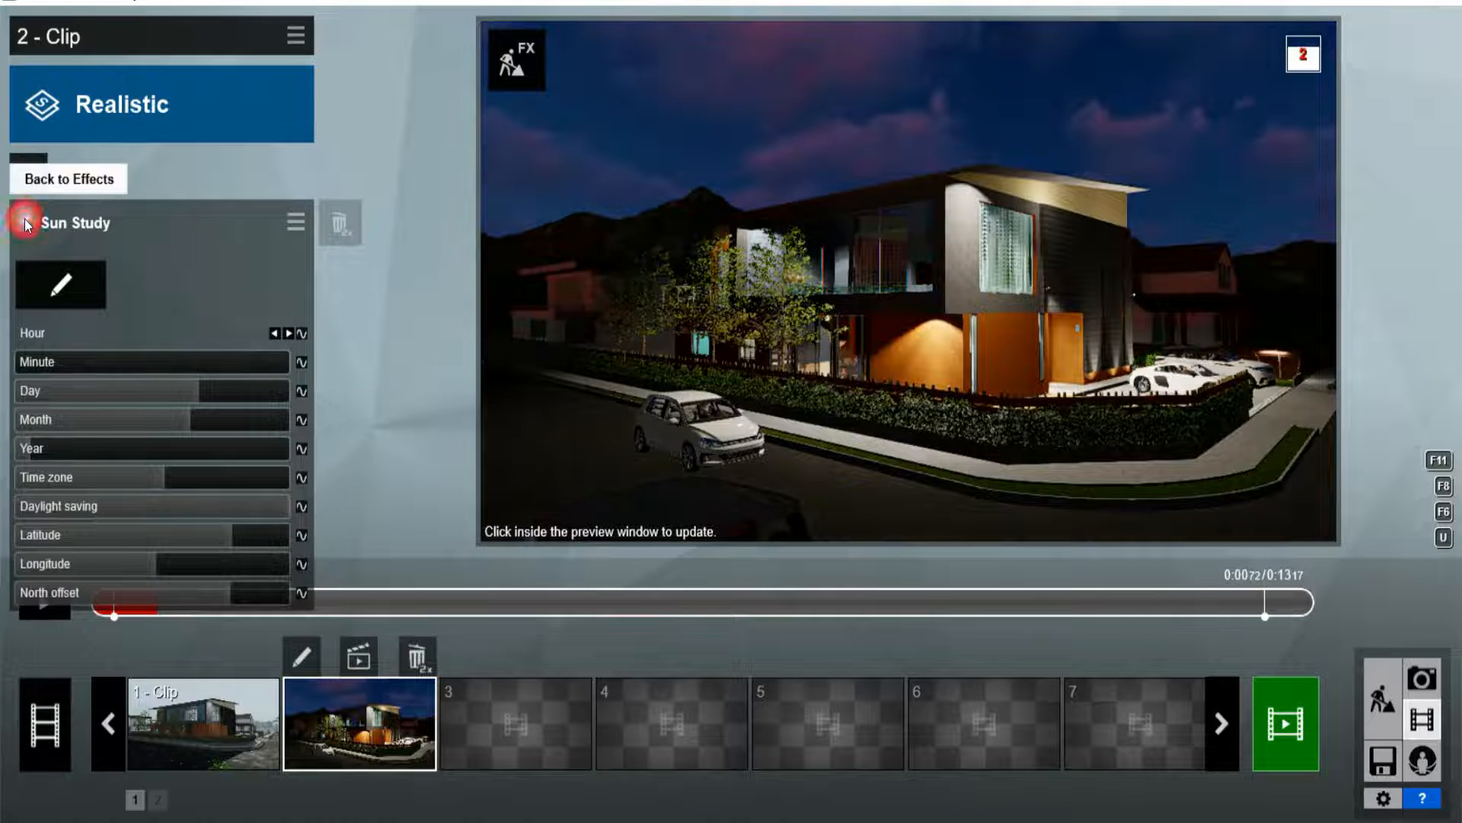
click(26, 223)
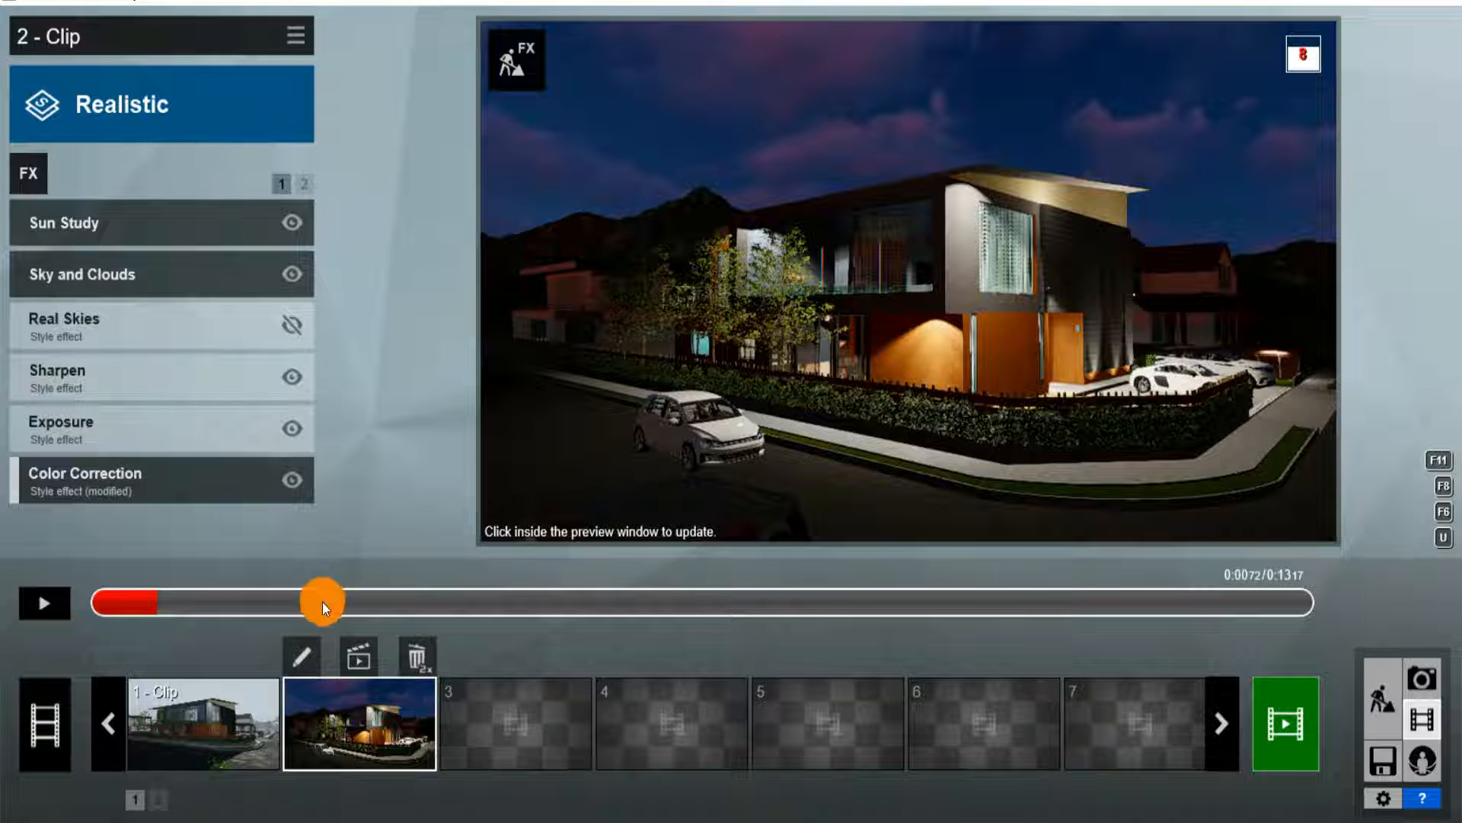
mouse_move(895, 139)
mouse_down()
mouse_move(1055, 268)
mouse_move(1121, 291)
mouse_up()
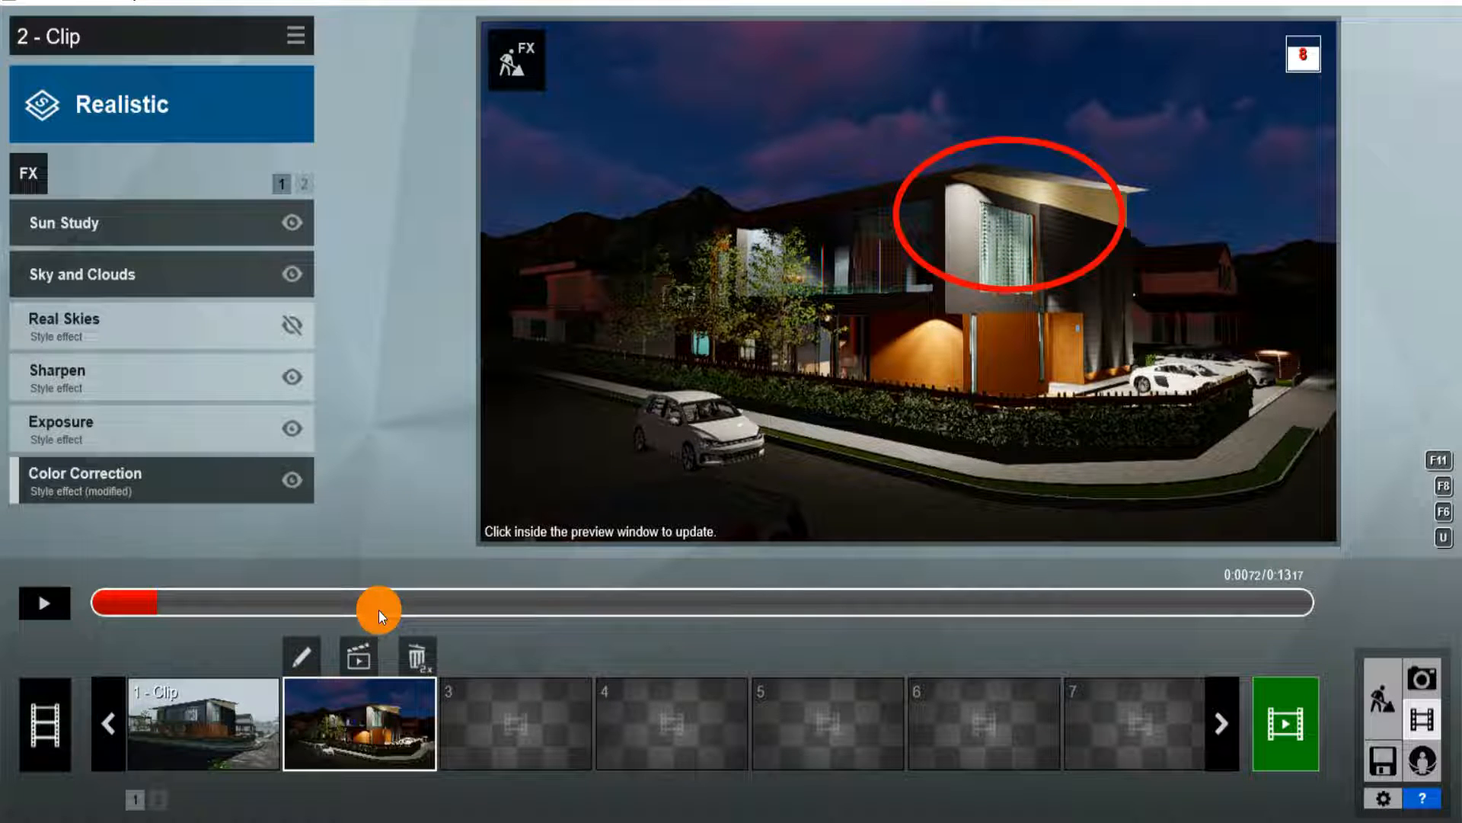
click(47, 602)
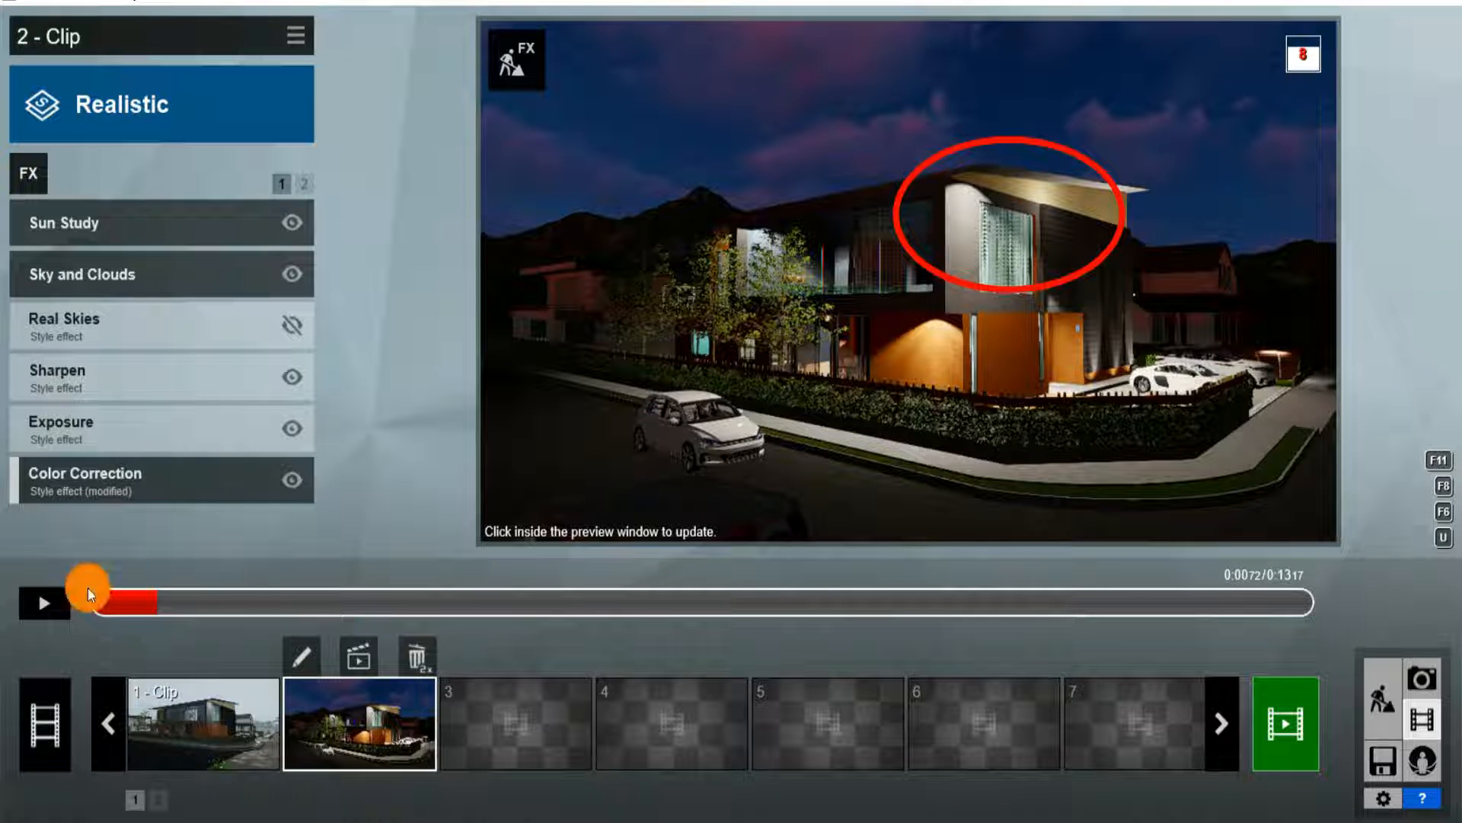
click(45, 603)
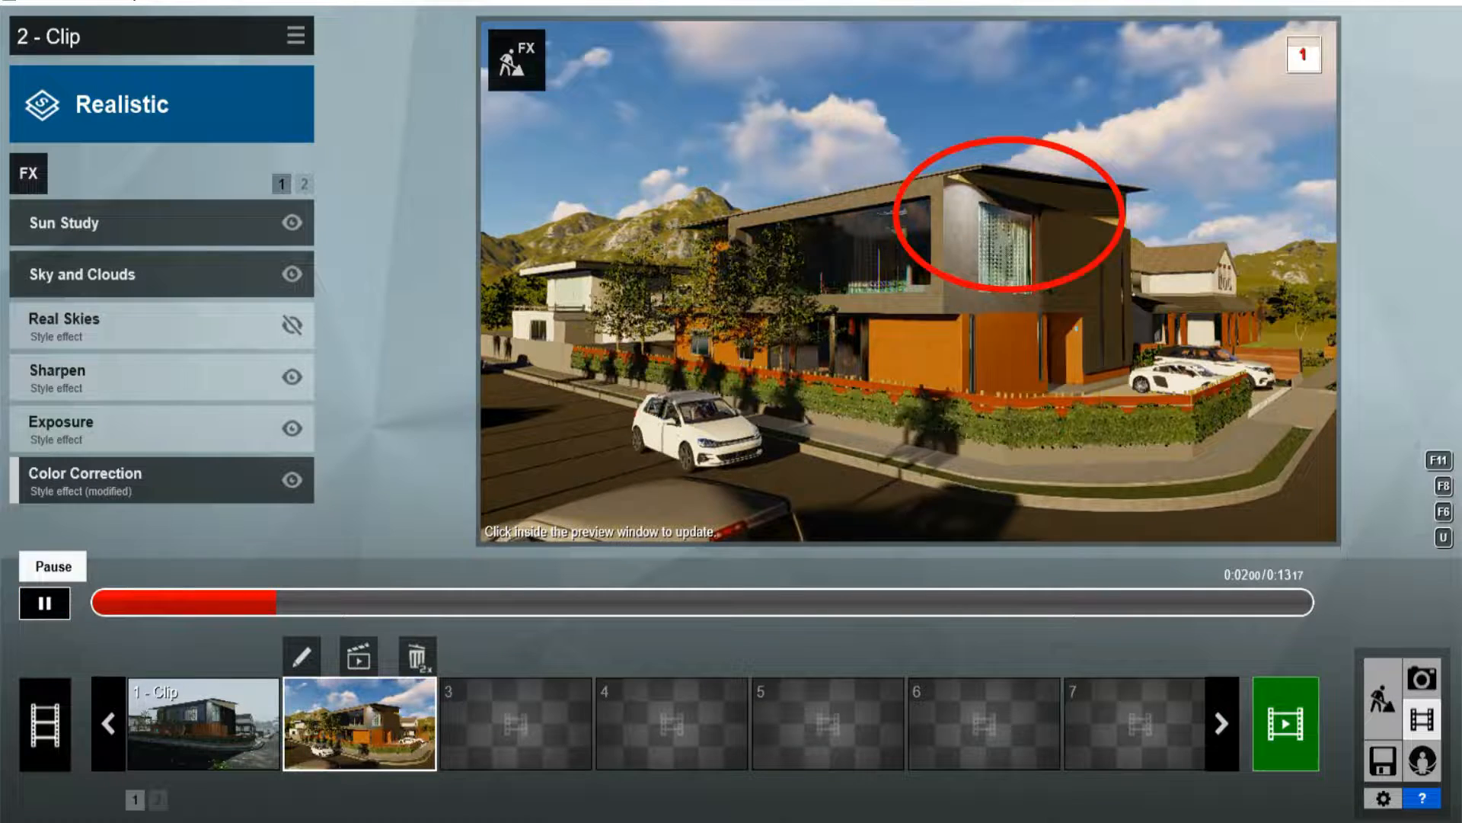
click(44, 603)
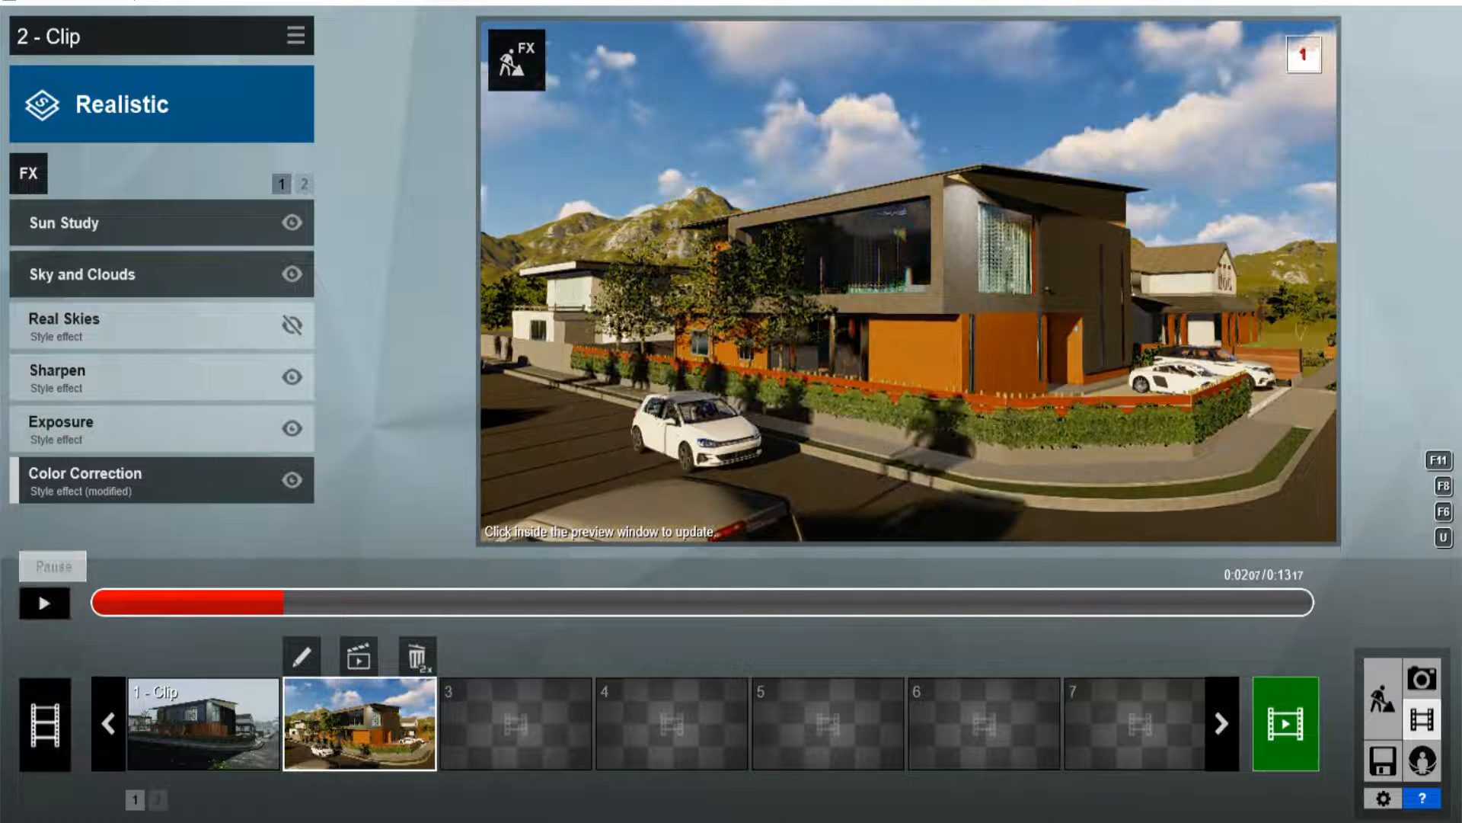
In the build scene, set night activation to Random for the spotlight at the roof corner above the curtained window.
click(1384, 690)
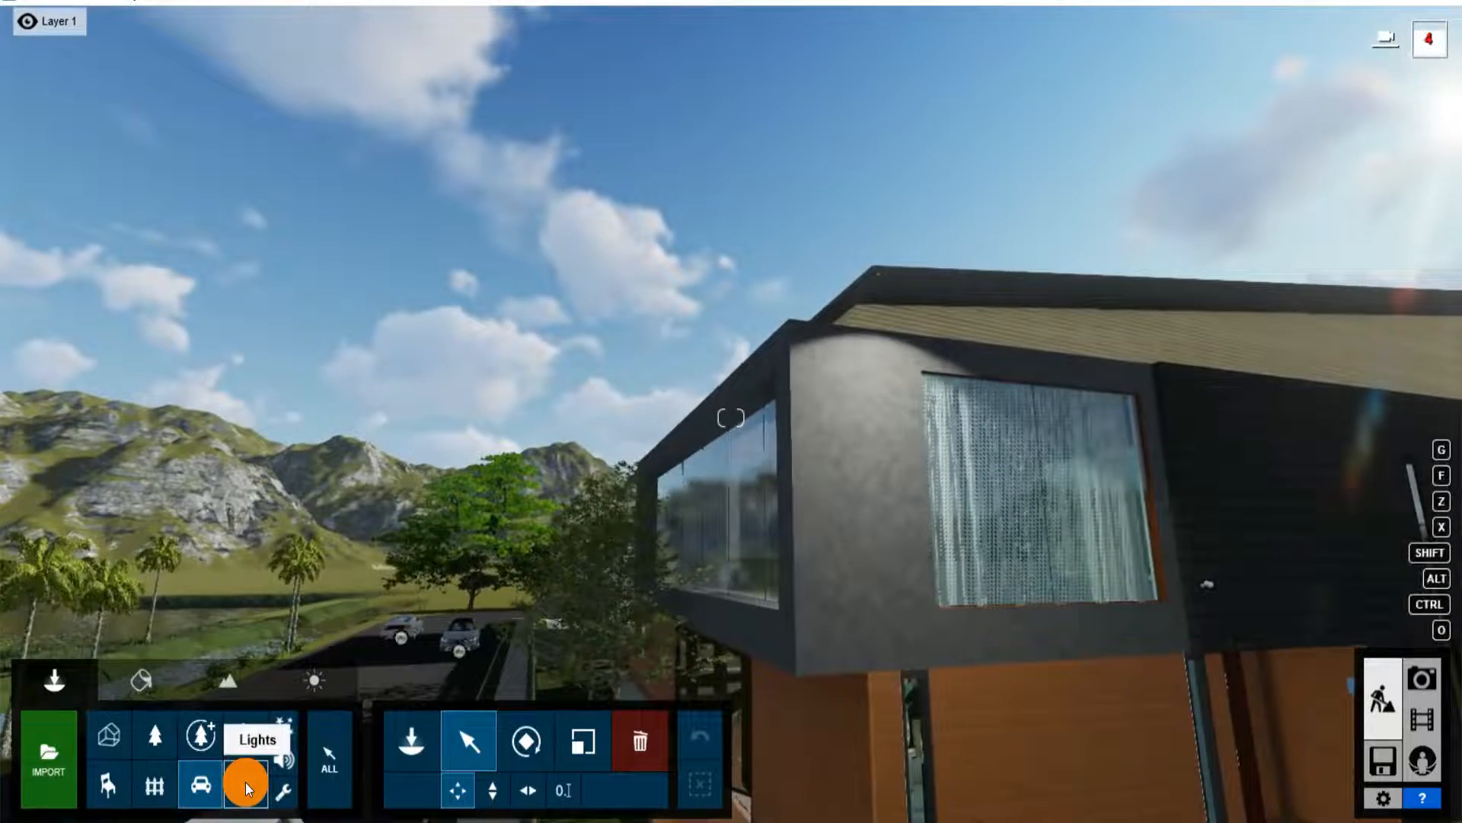
click(246, 783)
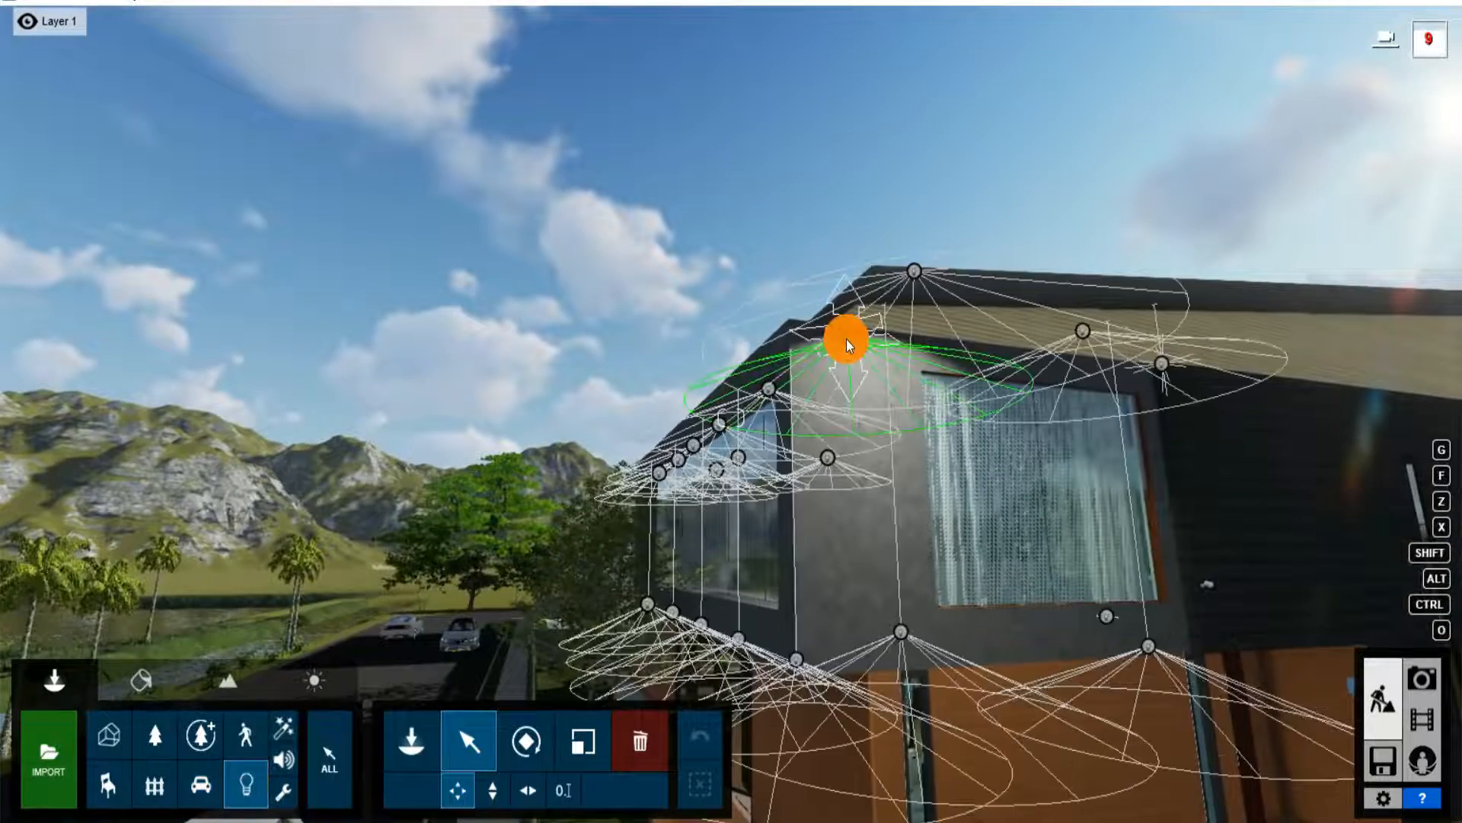
click(847, 339)
click(919, 270)
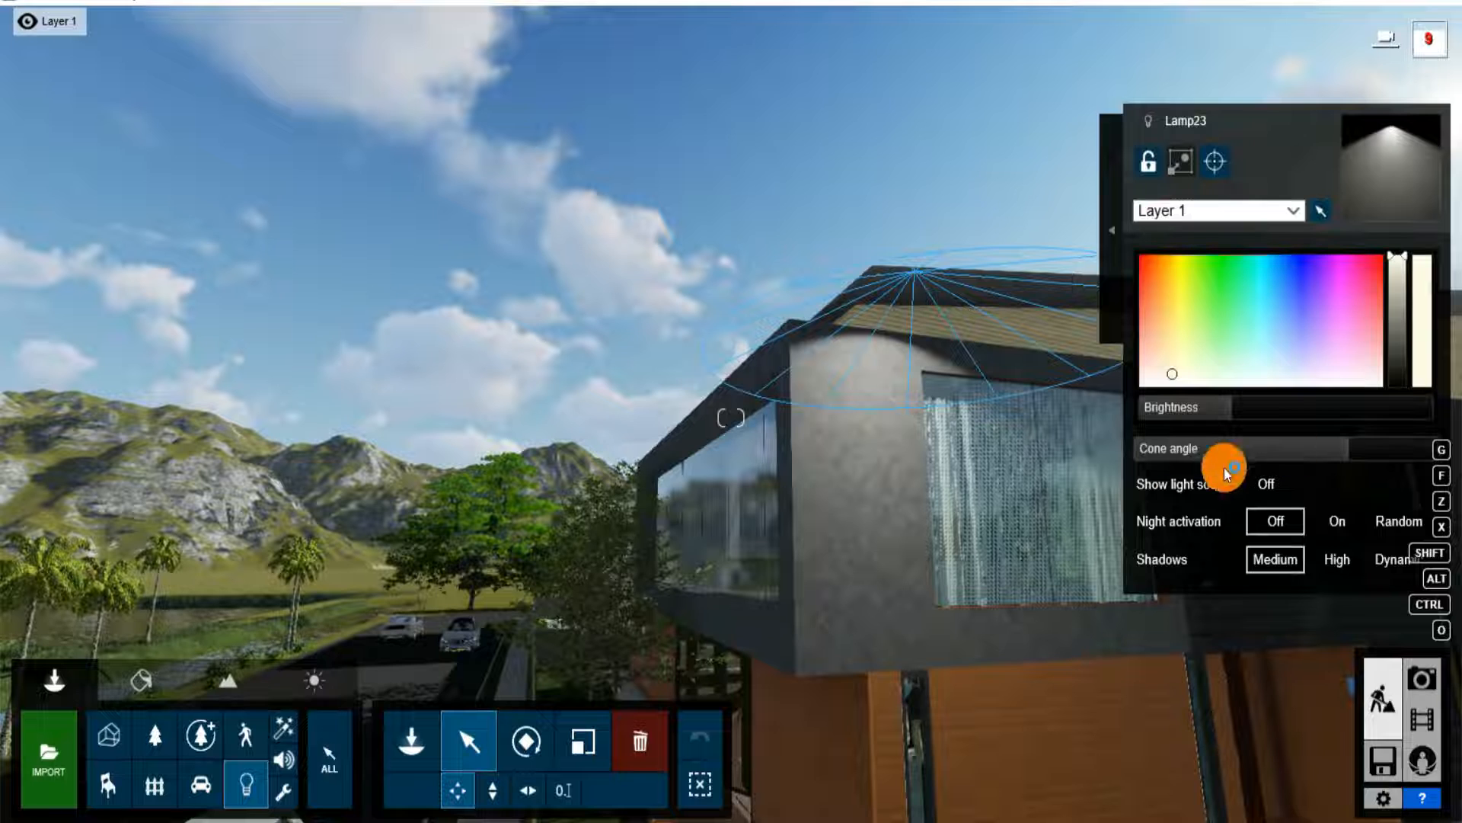
click(1398, 521)
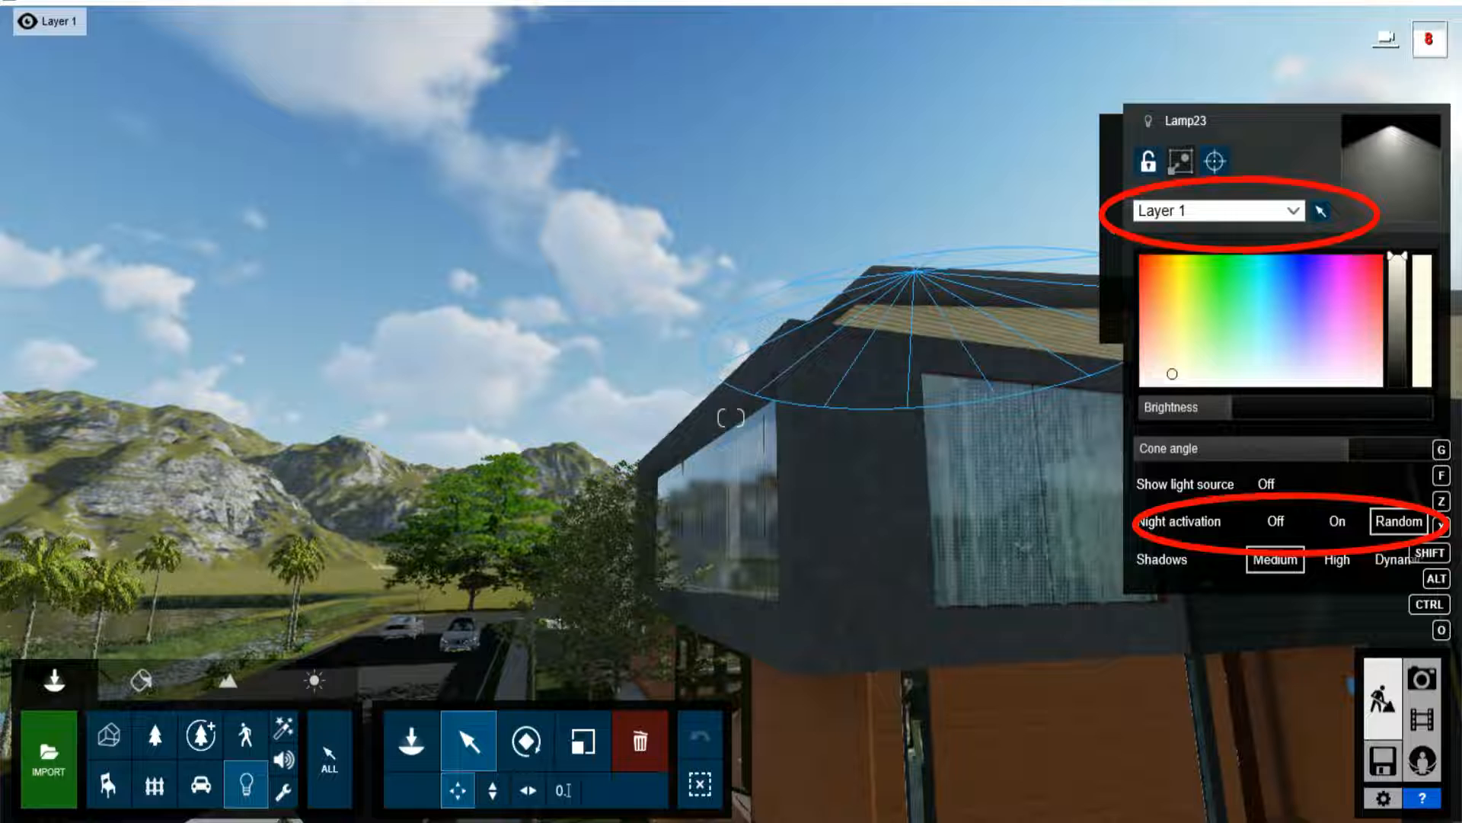
Return to the second movie clip and play it back to check the upper-corner light during daytime.
click(1407, 719)
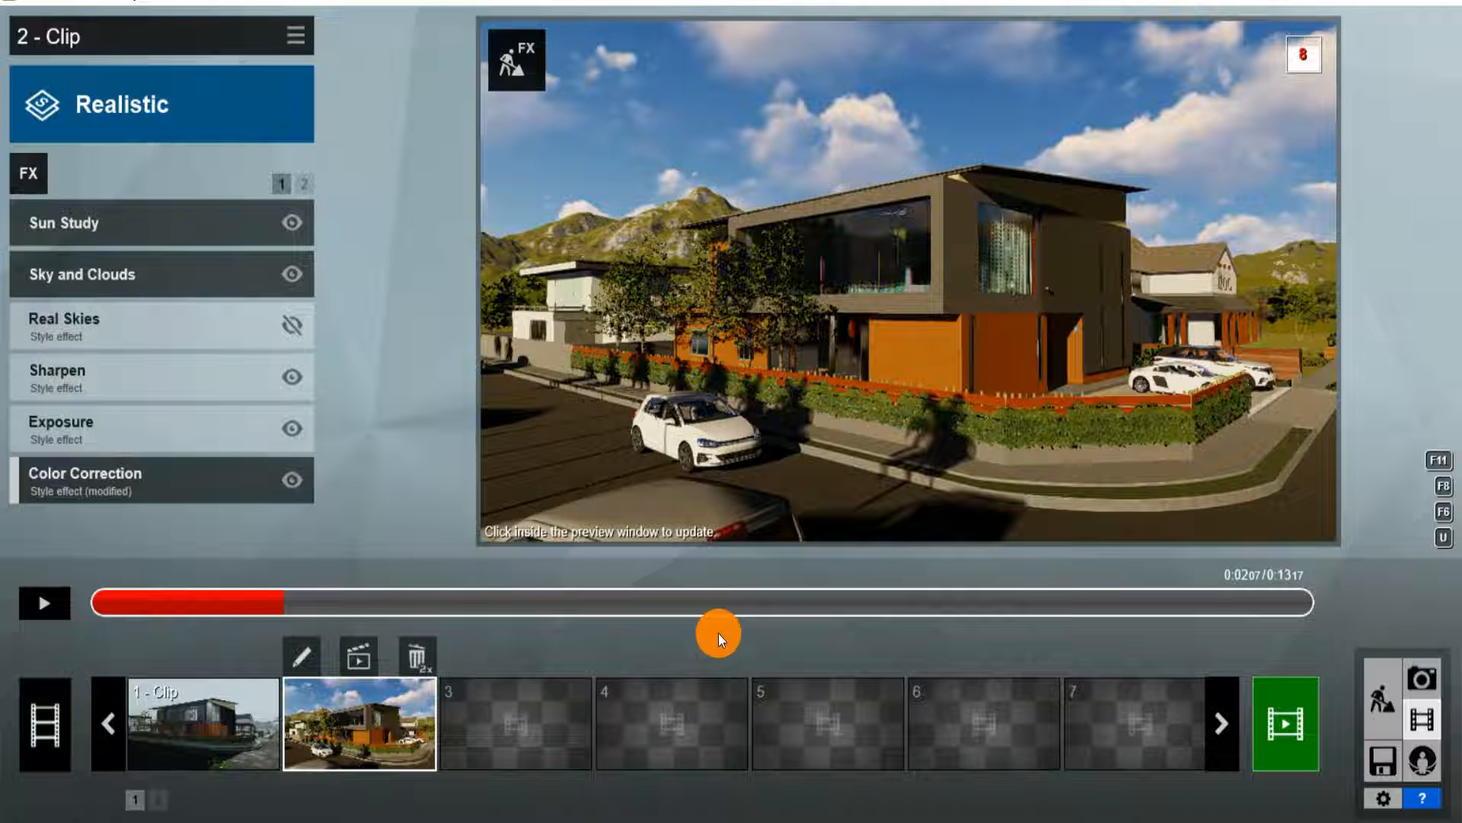
click(45, 603)
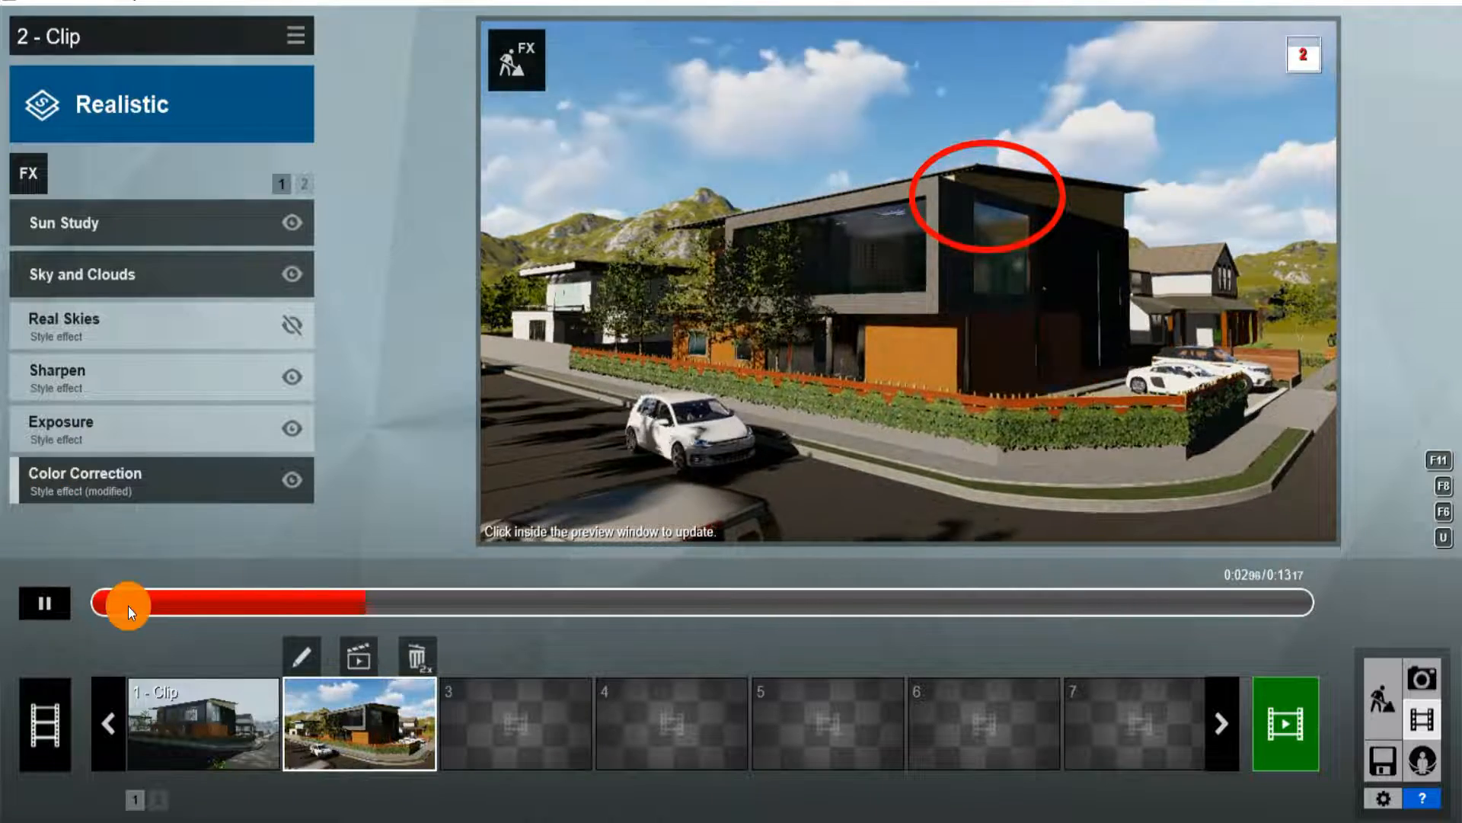
click(120, 603)
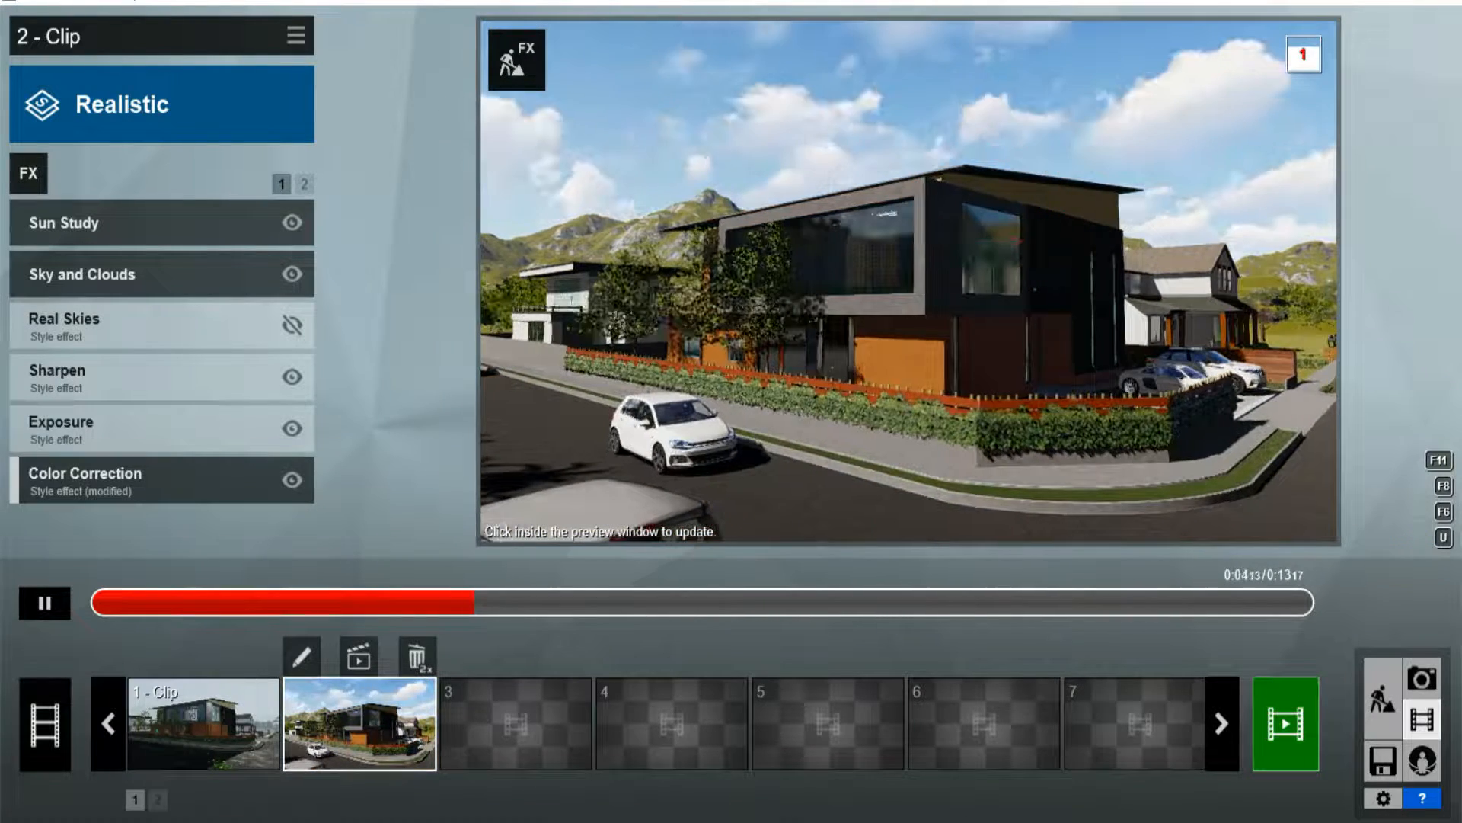
click(47, 605)
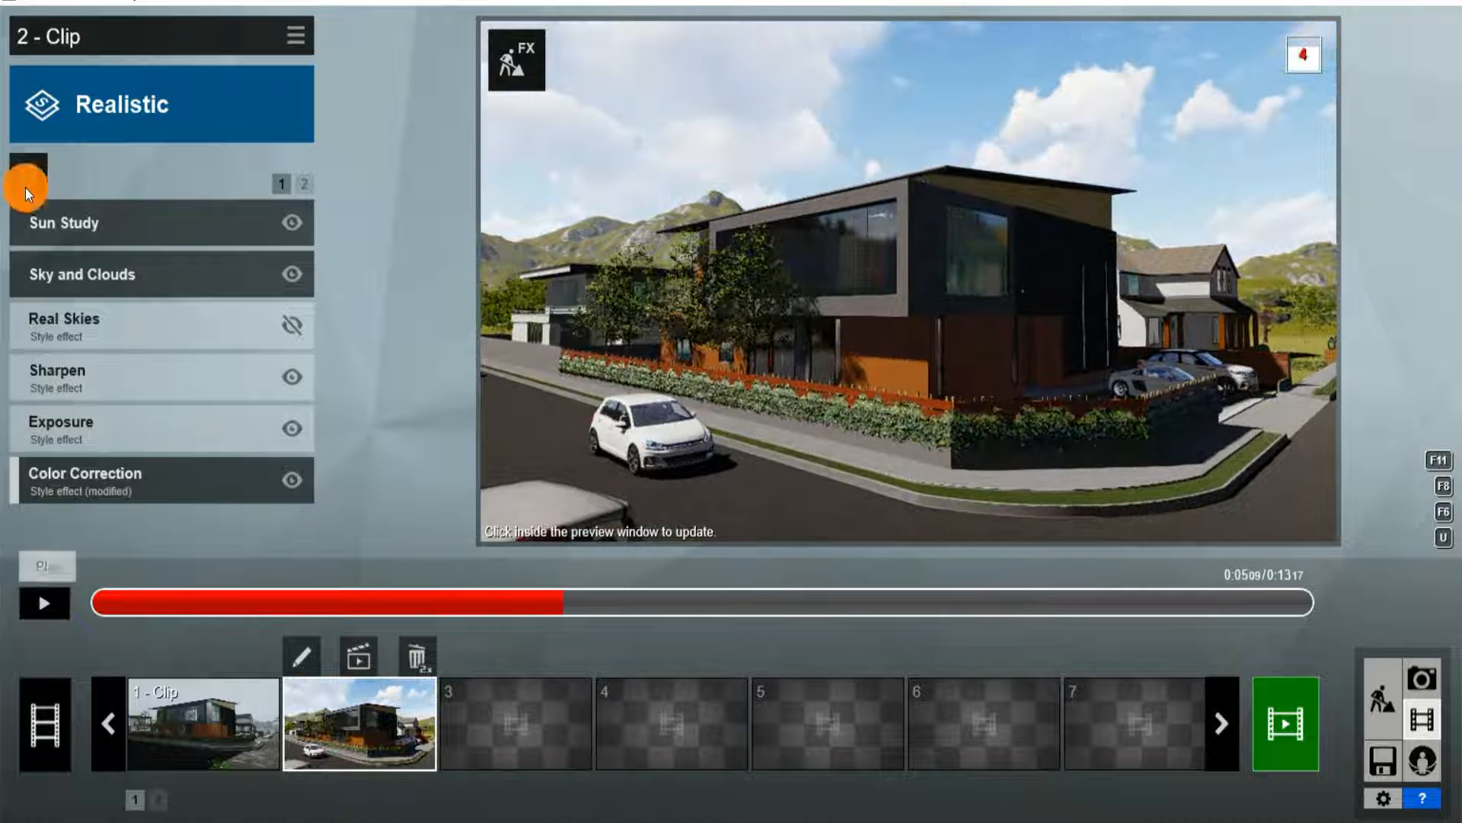
Add the Layer Visibility effect to the clip, create a keyframe near the start and hide layer 2 there.
click(27, 178)
click(331, 277)
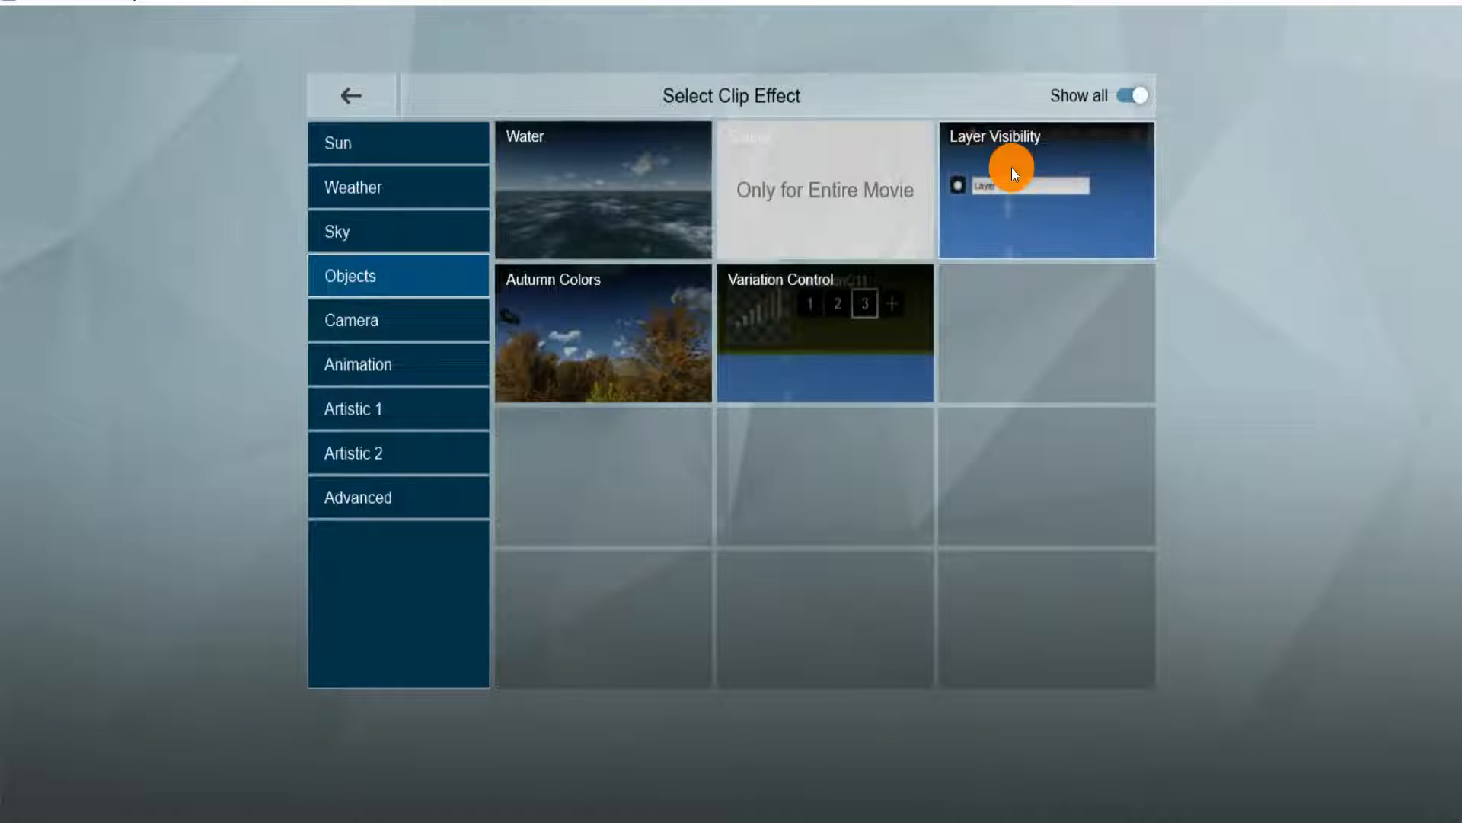
click(1010, 169)
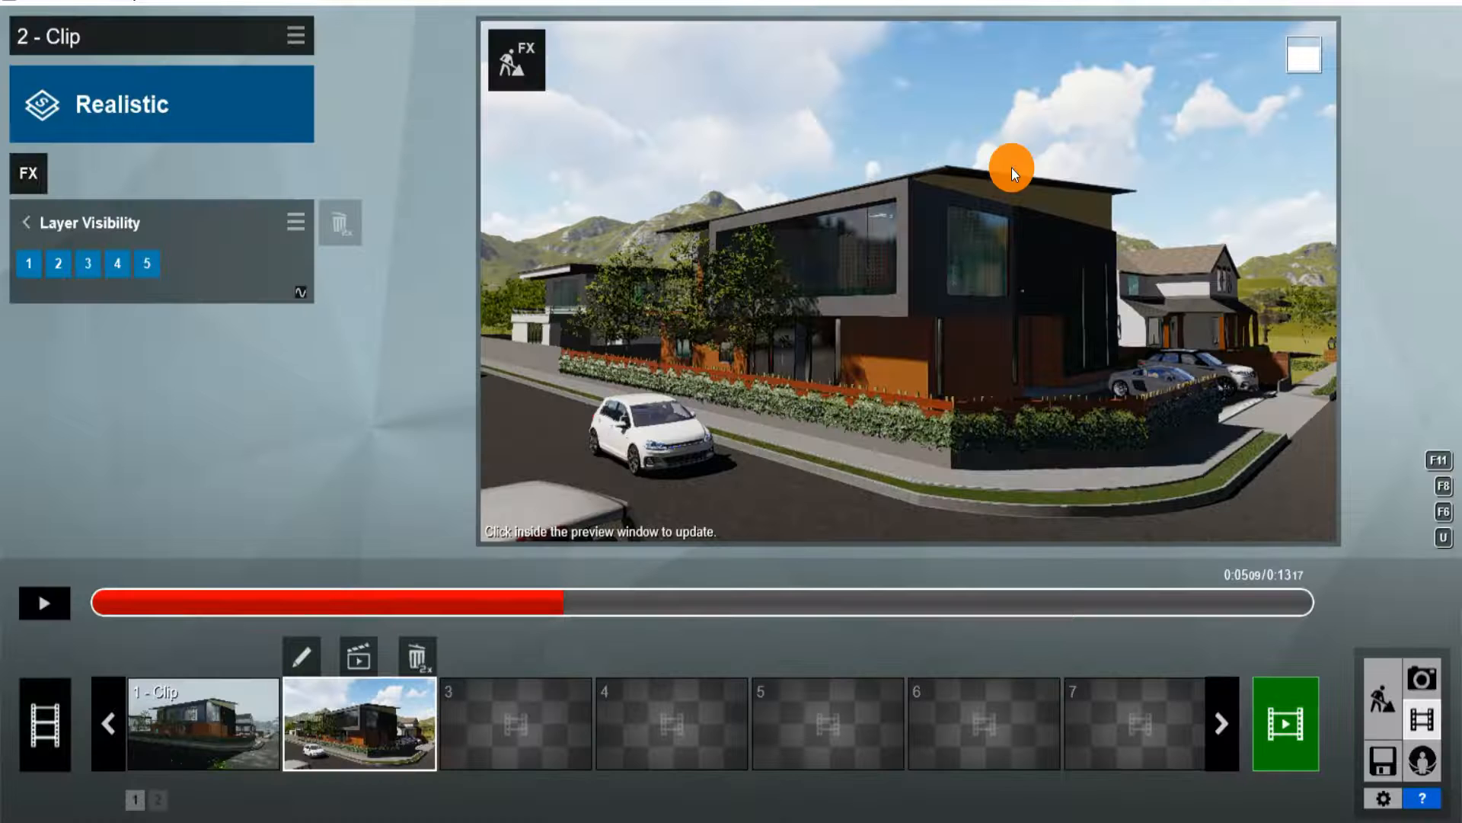
click(301, 293)
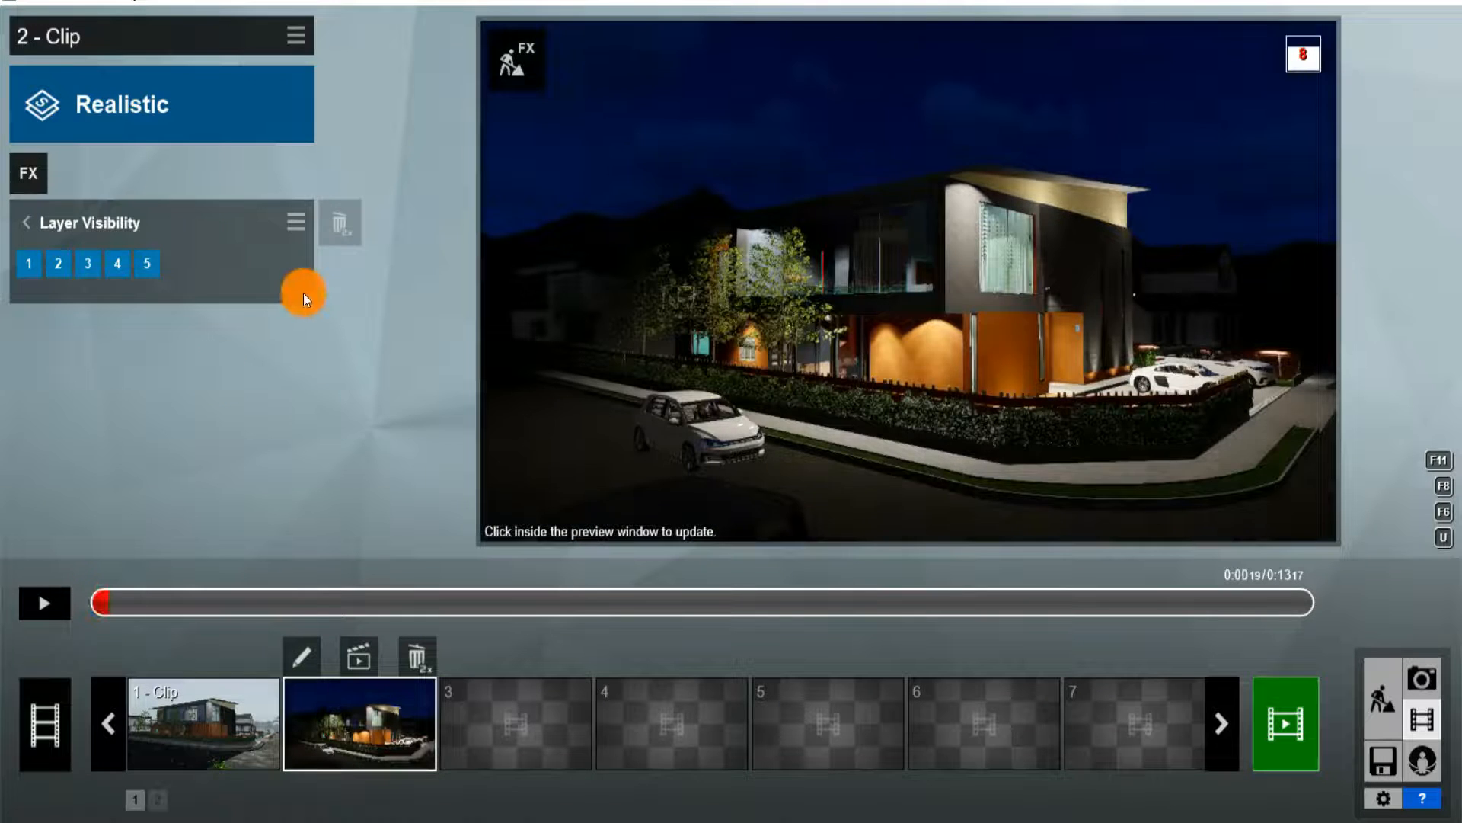
click(303, 293)
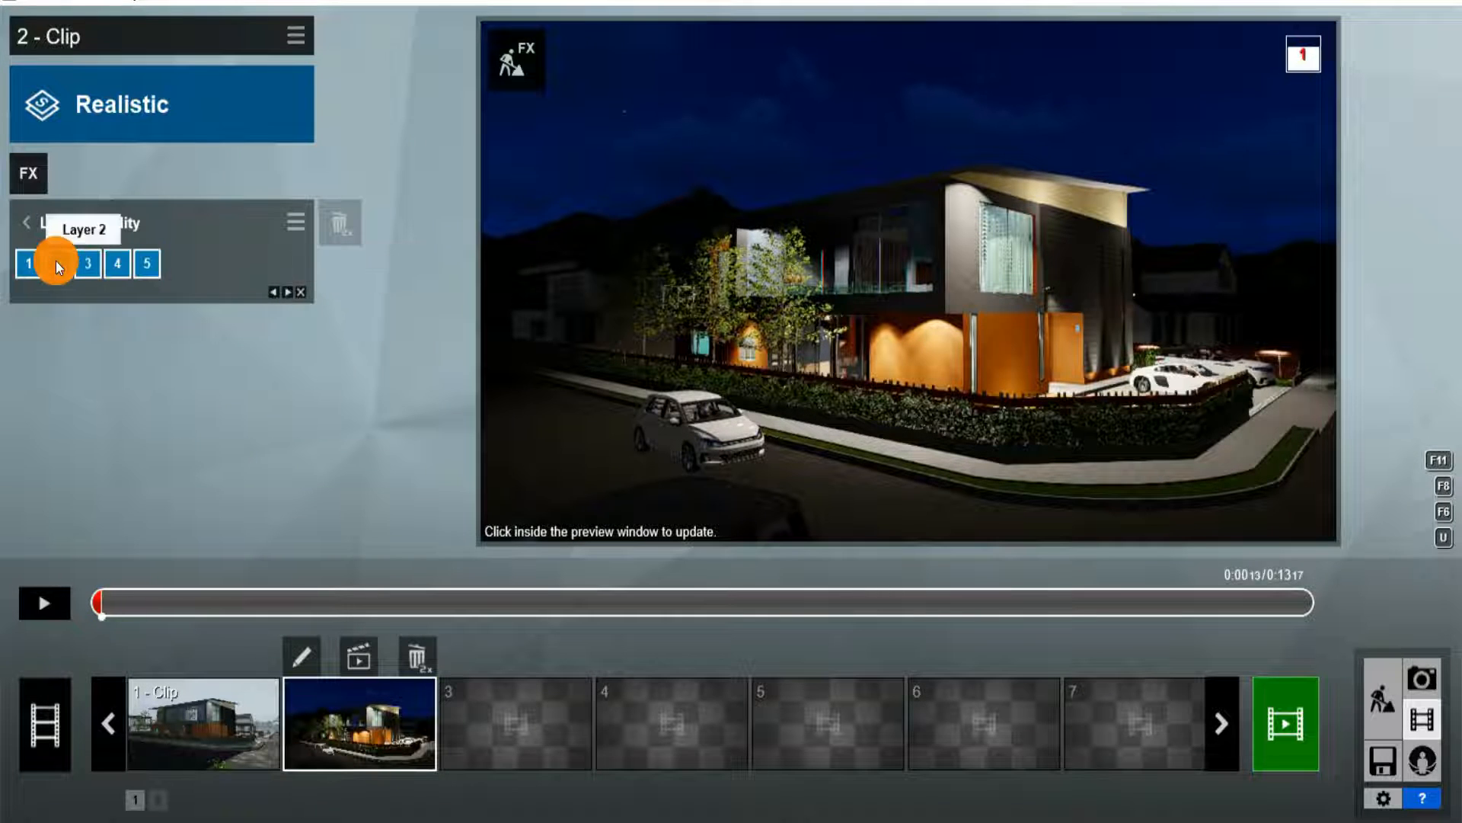
click(59, 267)
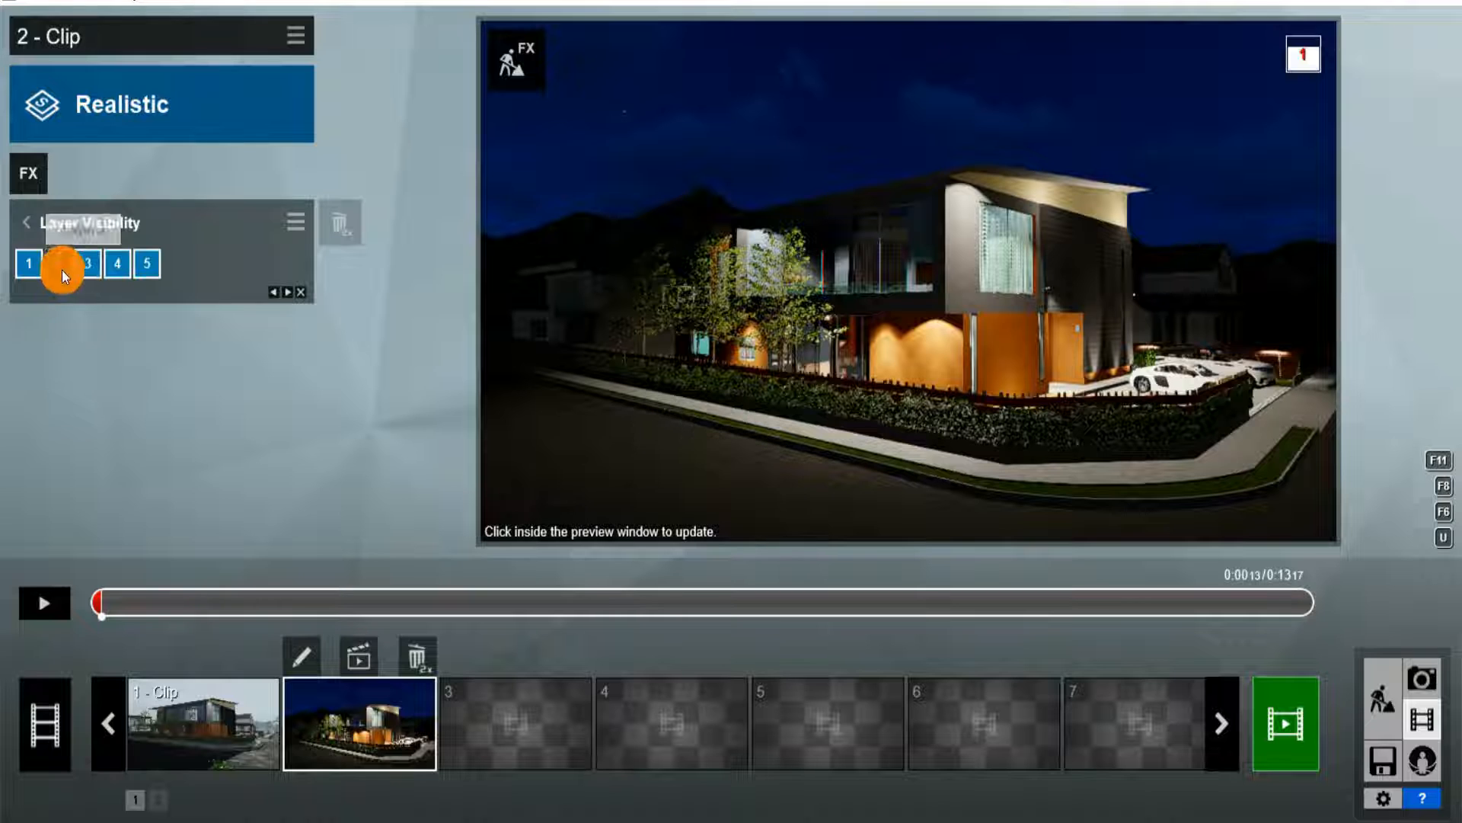
Return to the effects list and play back the clip to review the layer visibility, sun and cloud effects.
click(44, 604)
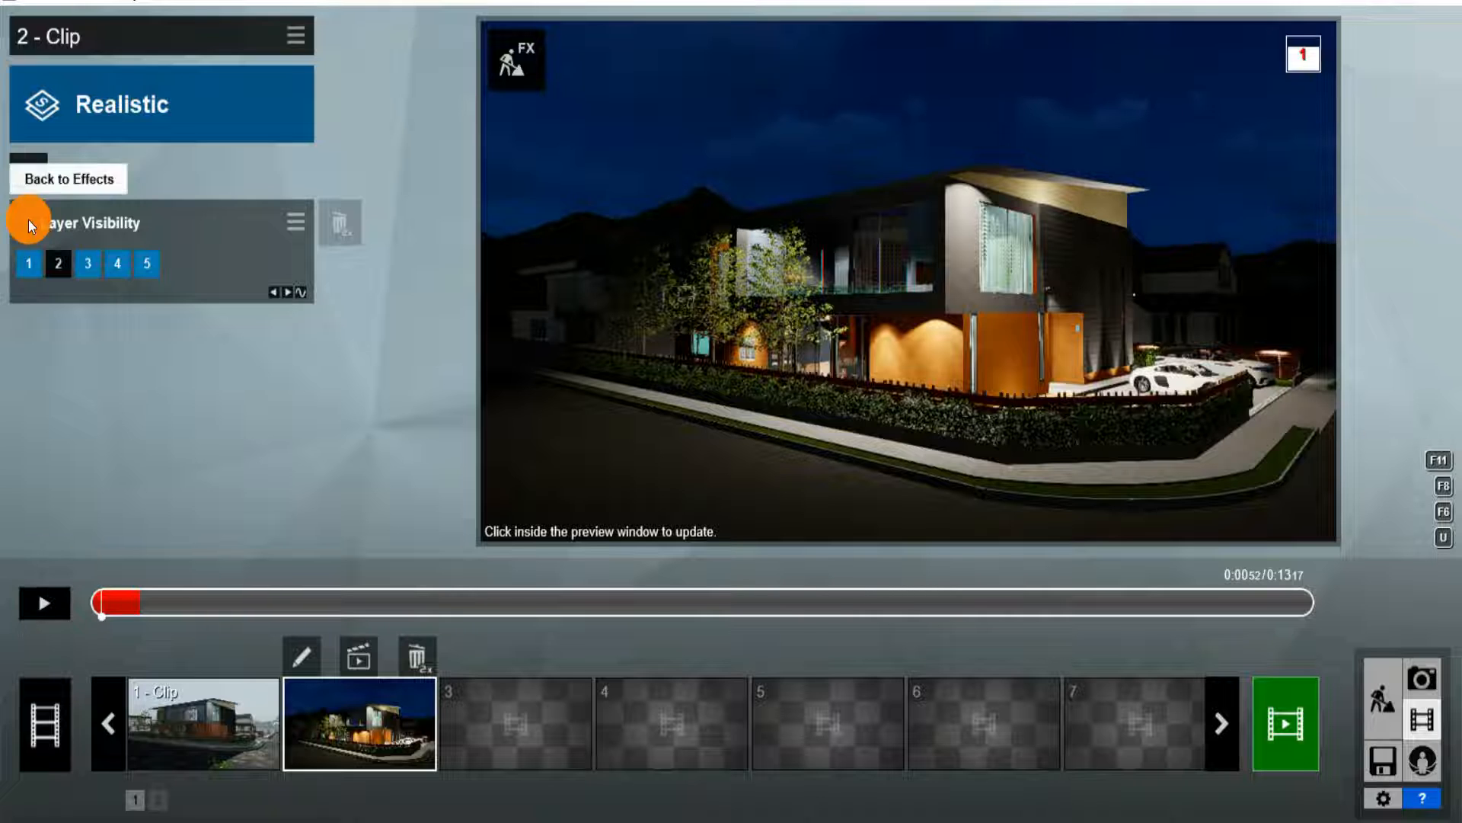
click(29, 220)
click(45, 601)
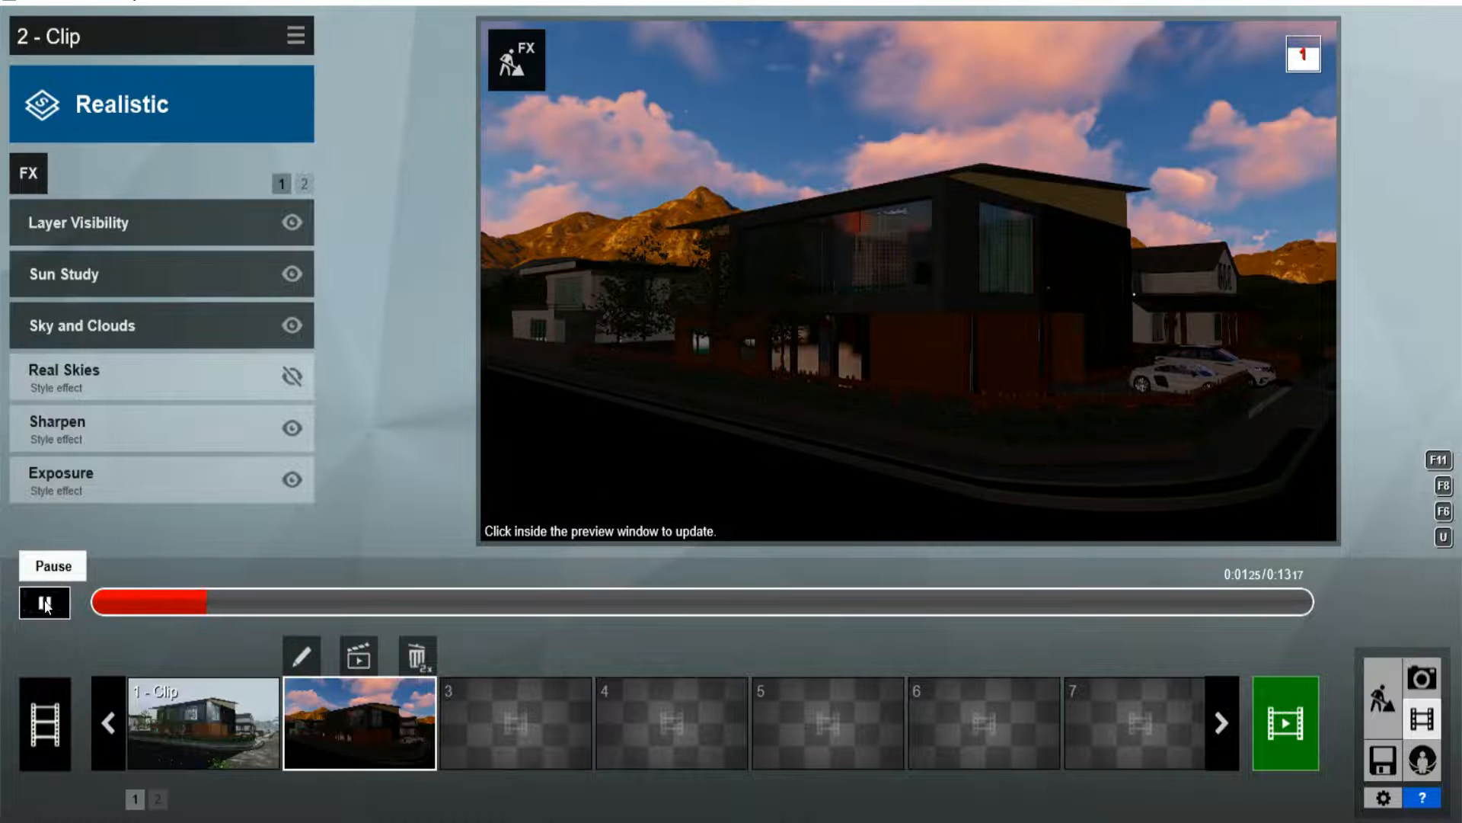
click(45, 601)
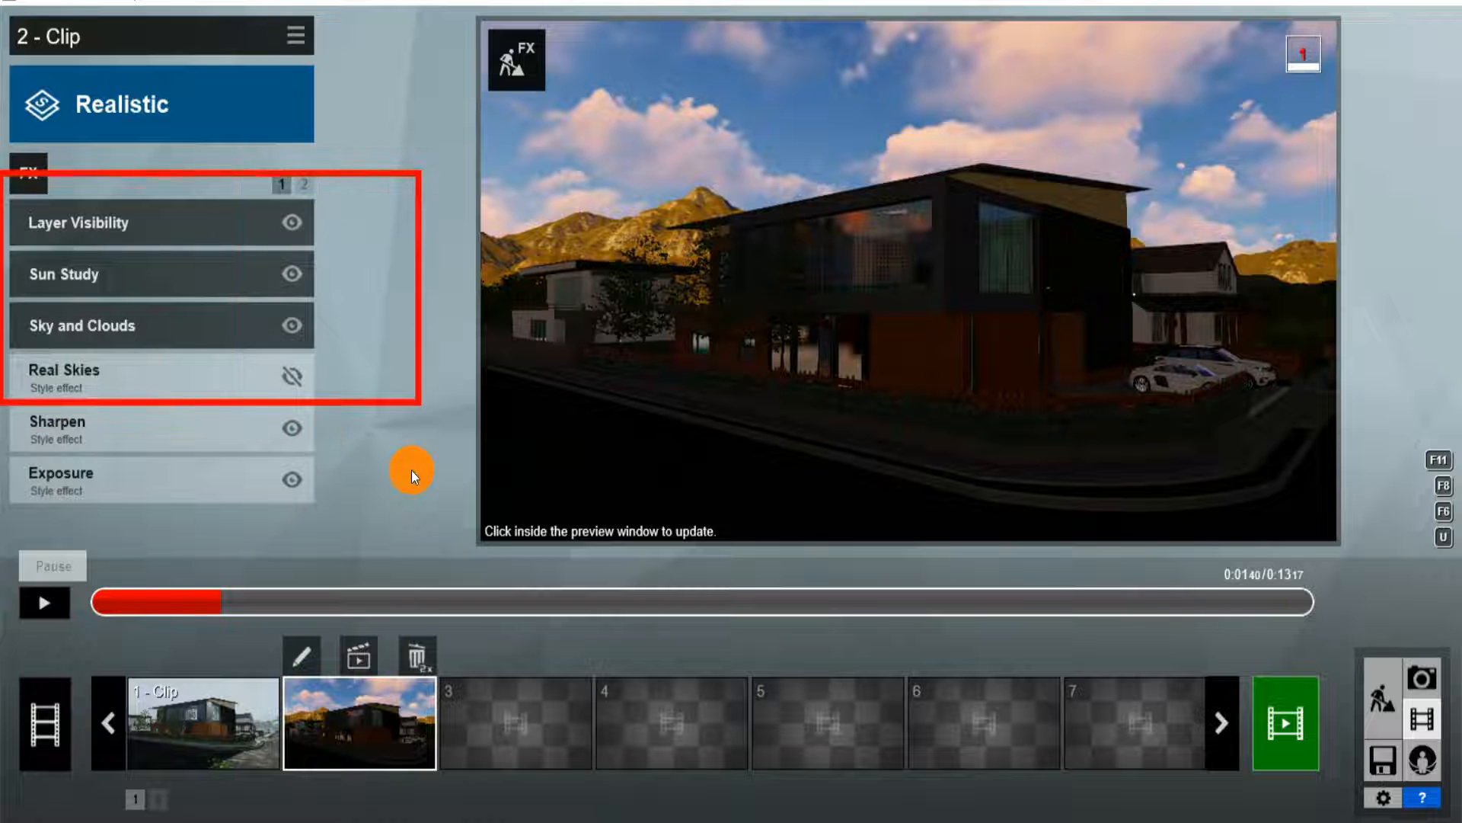
click(678, 607)
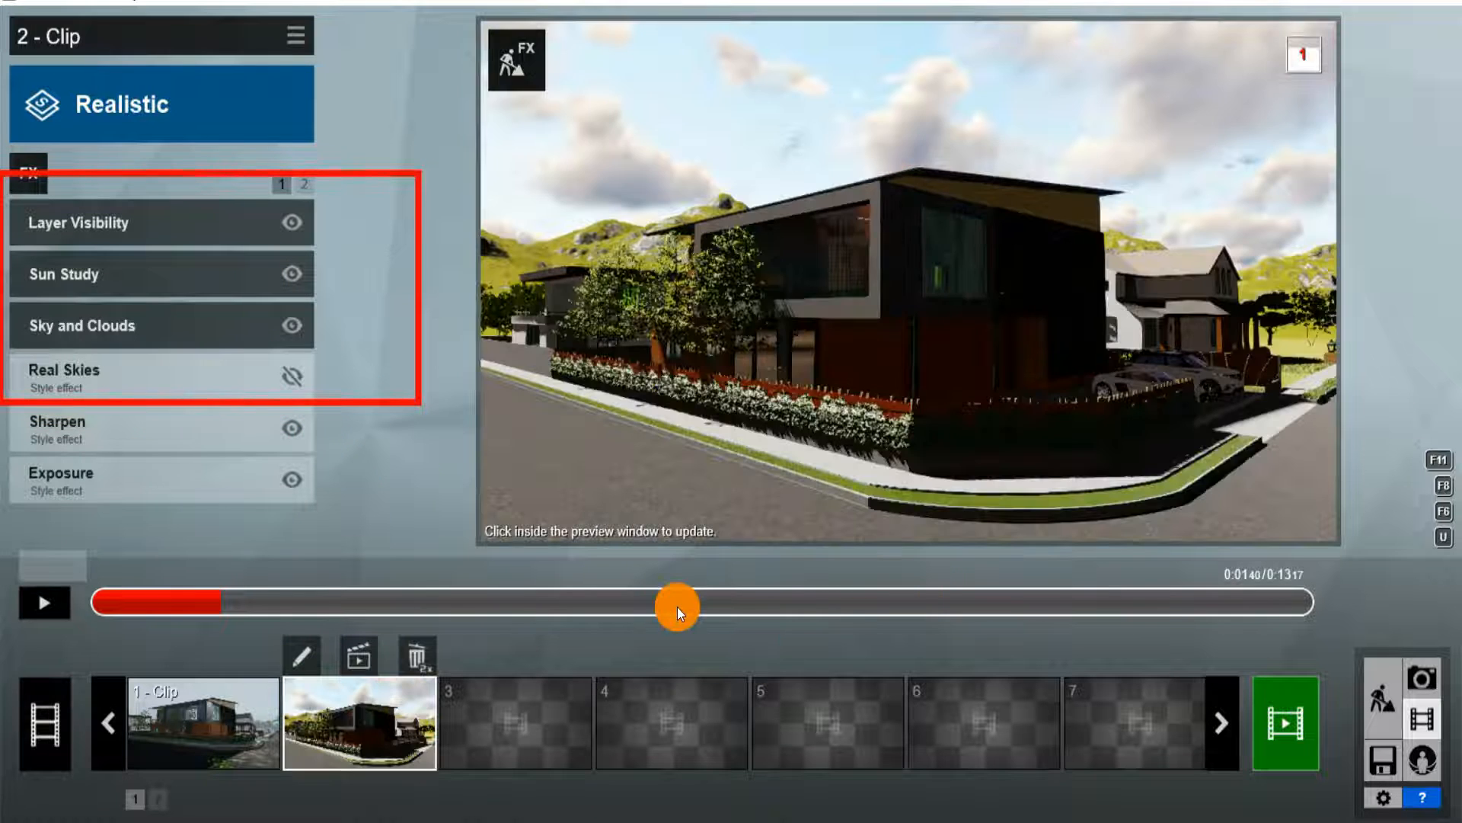